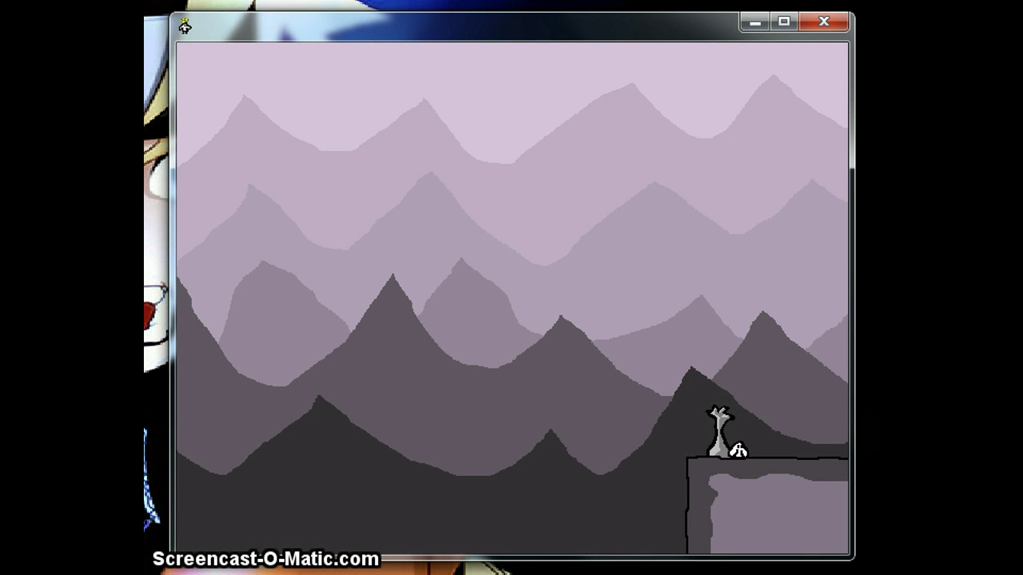
Head right across the ledge gaps through several rooms, firing a fireball ahead.
key(Right)
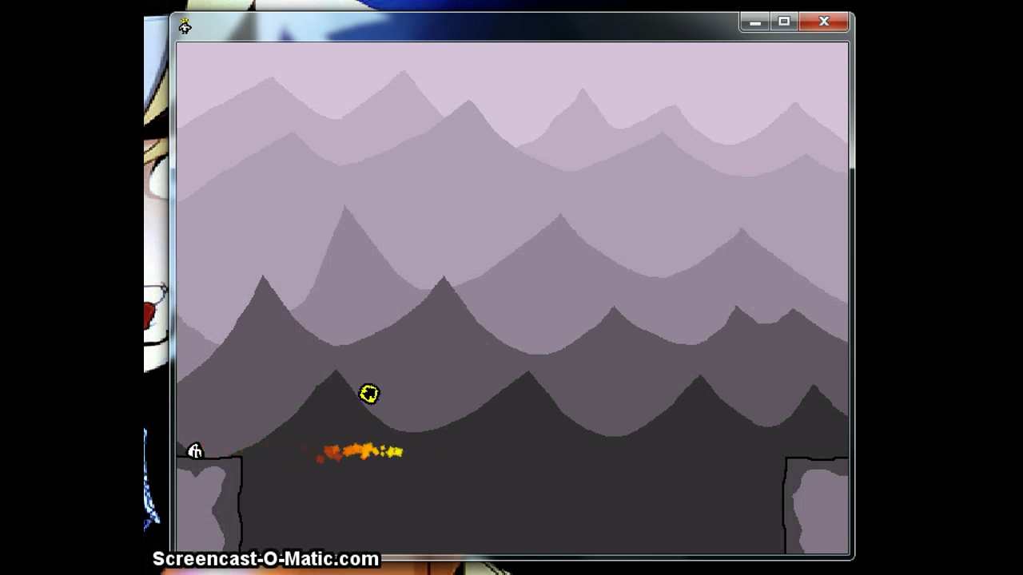
key(x)
key(Up)
key(Right)
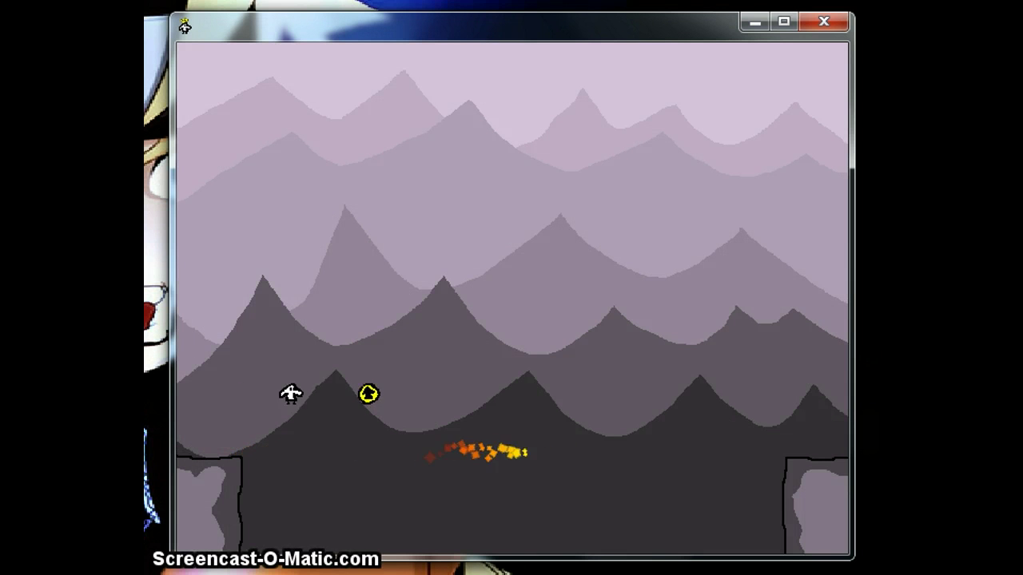
key(Right)
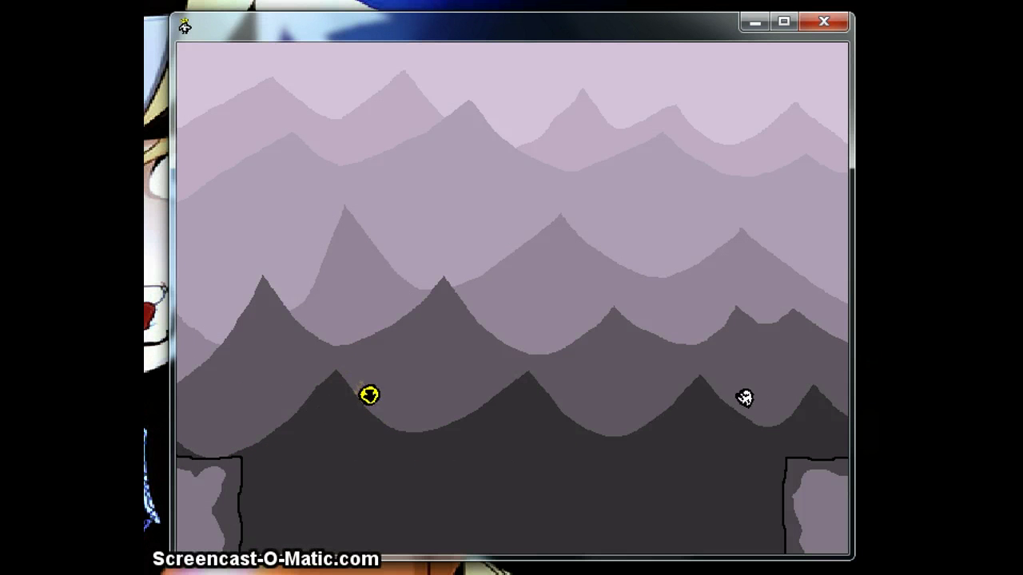
key(Right)
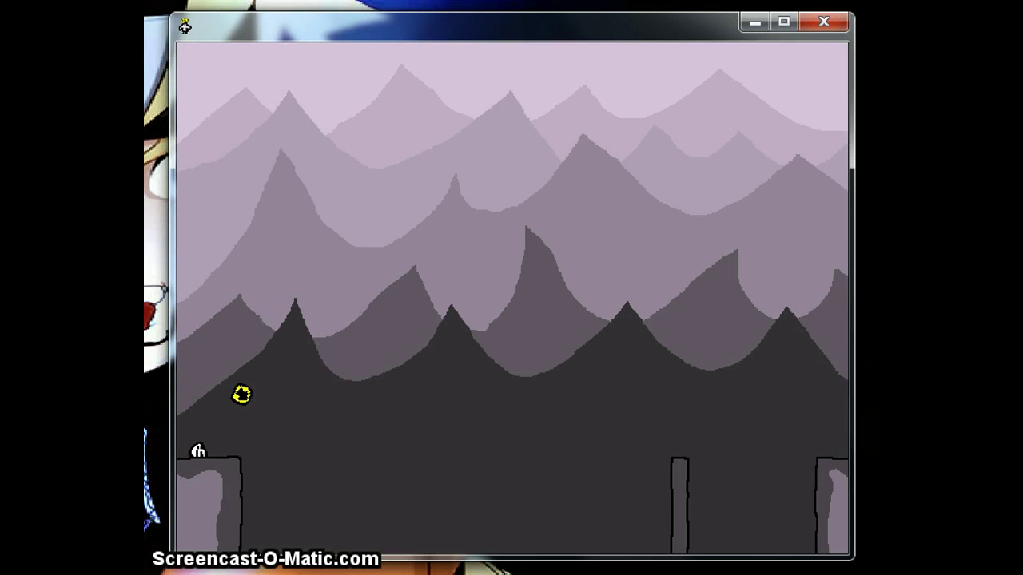
key(Up)
key(Right)
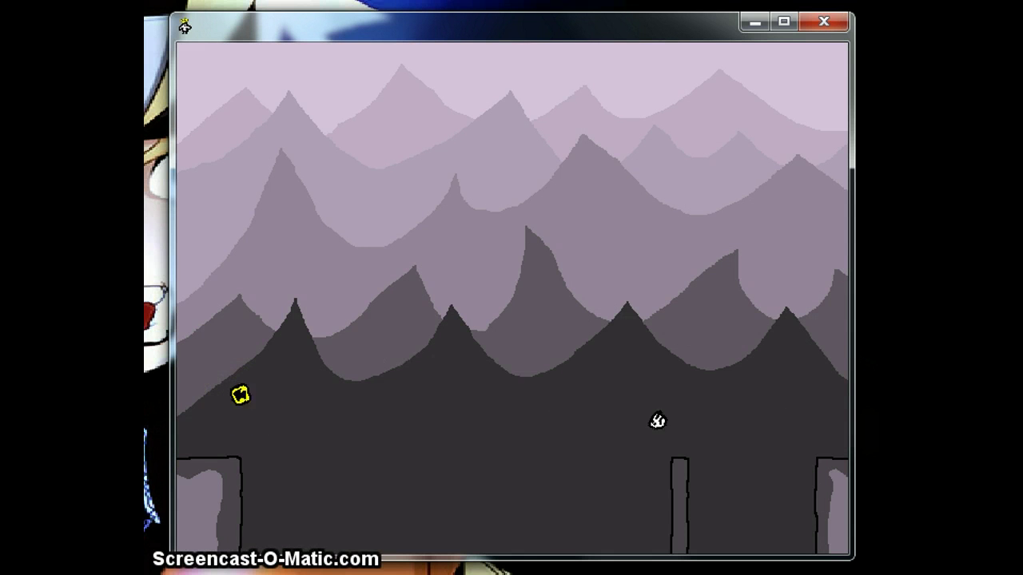
key(Right)
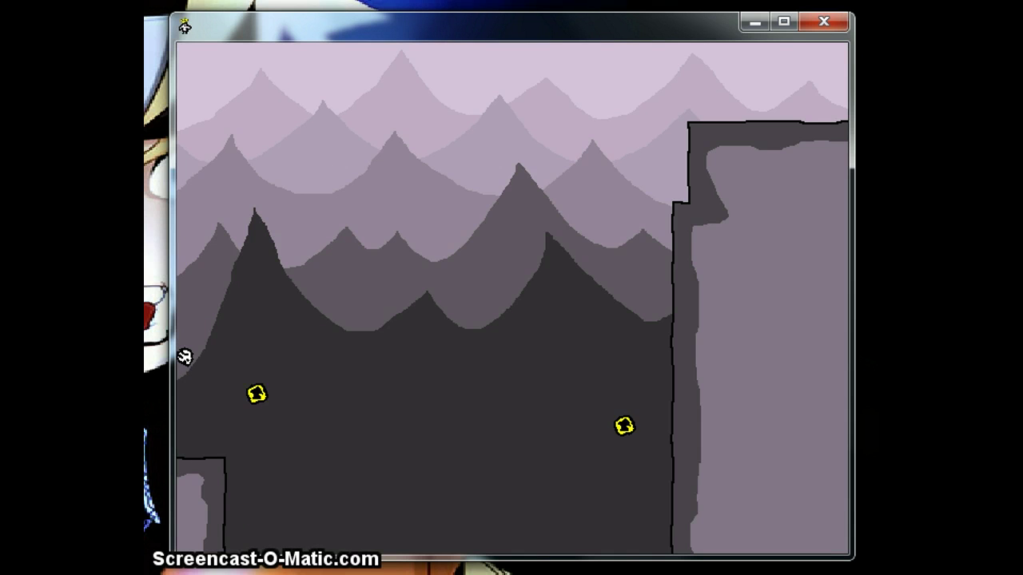
key(Right)
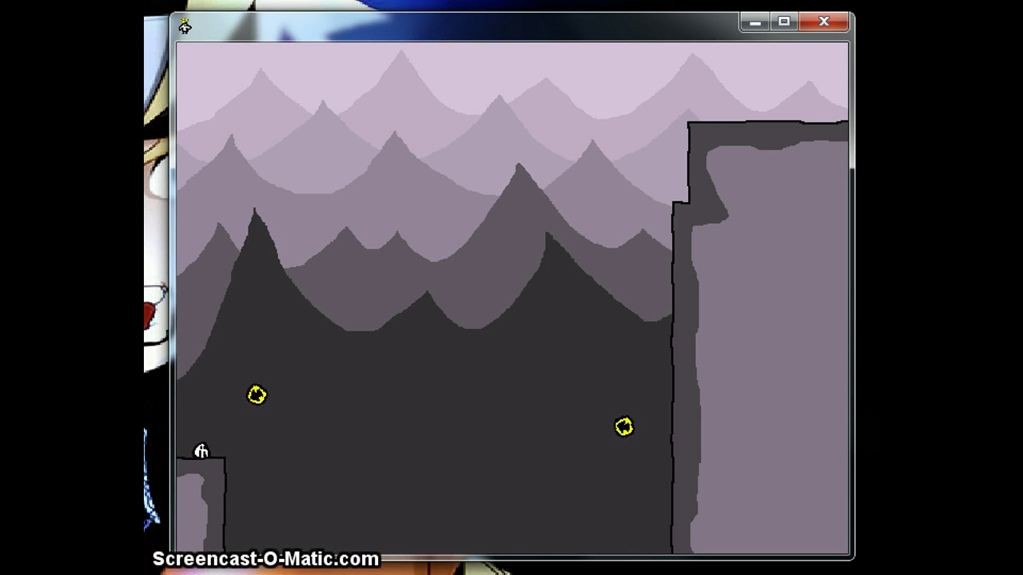
Bounce off the yellow orbs, climb beside the bottom-left wall, and leave left.
key(Up)
key(Right)
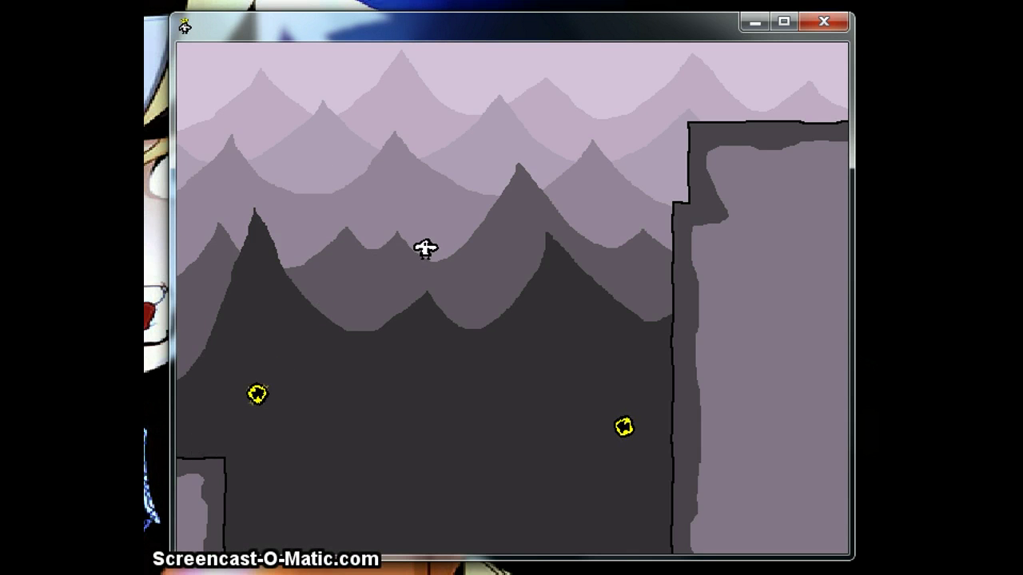
key(Right)
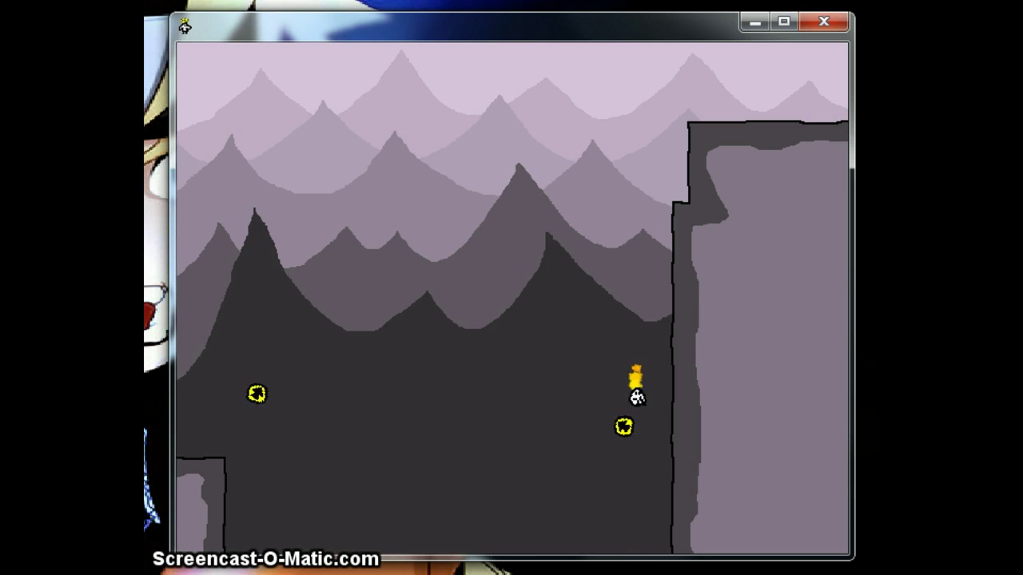
key(Left)
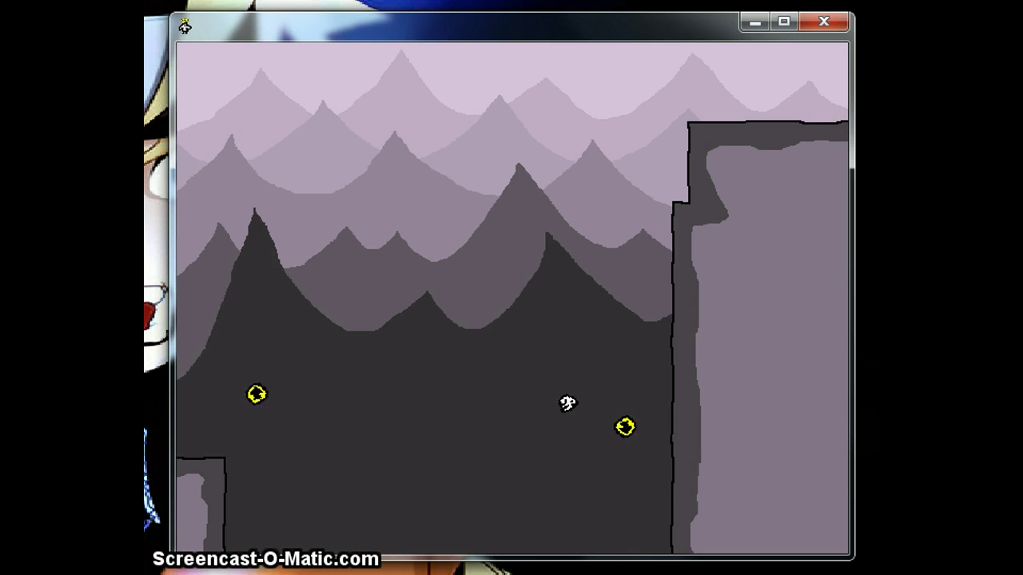
key(Right)
key(Left)
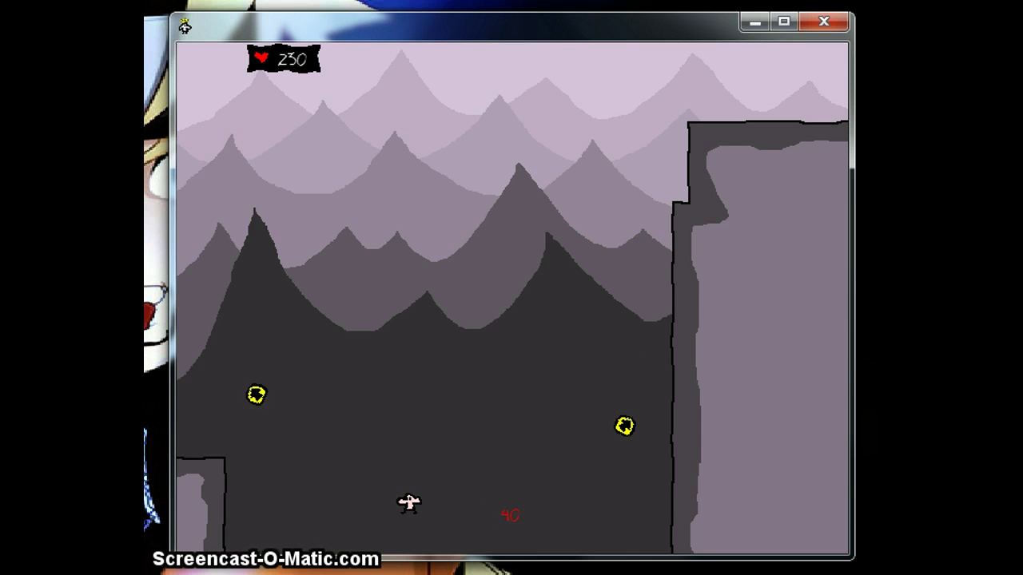
key(Left)
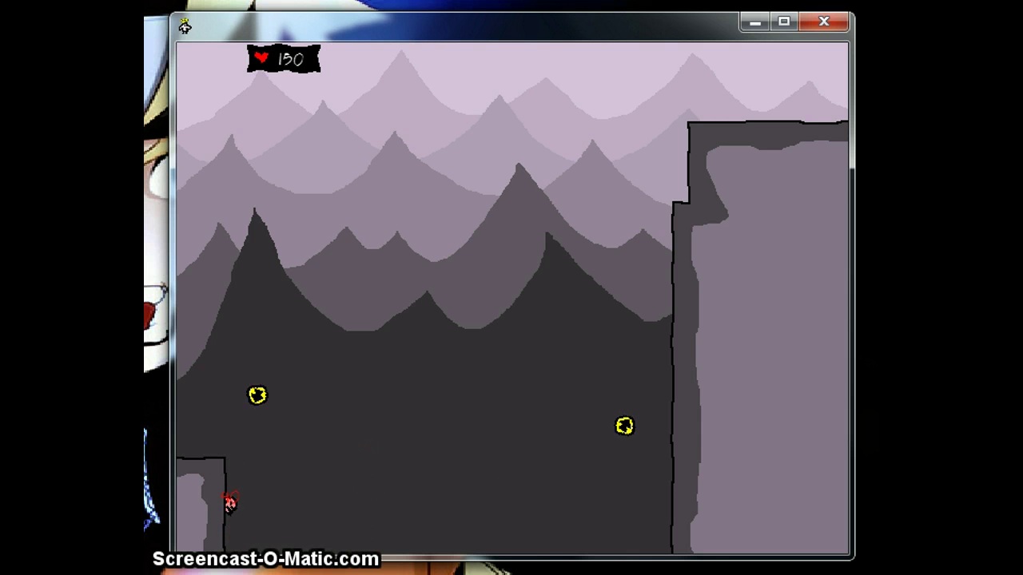
key(Up)
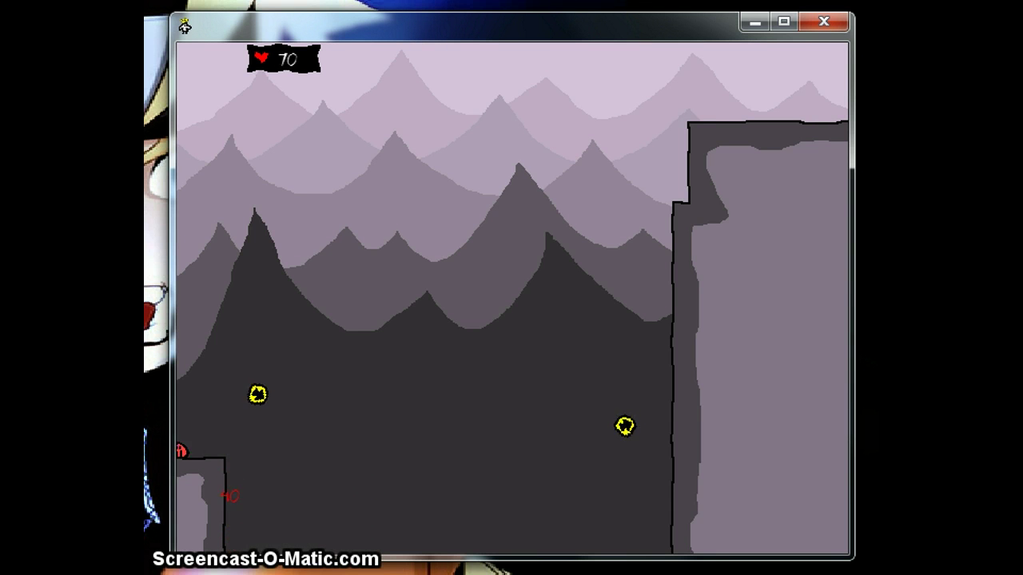
key(Left)
Launch off the left and right yellow orbs, then continue from the checkpoint after Game Over.
key(Right)
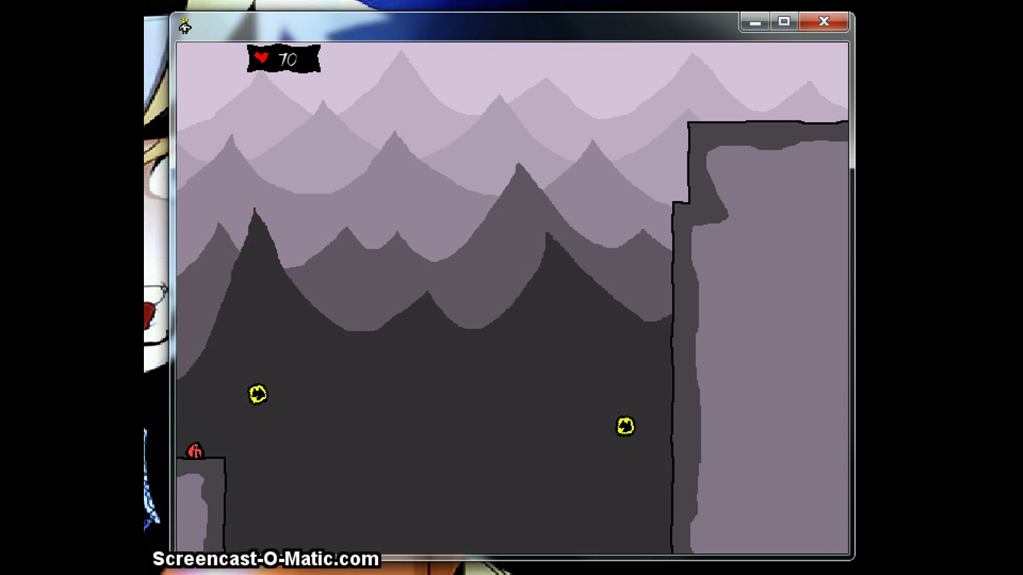
key(Right)
key(Up)
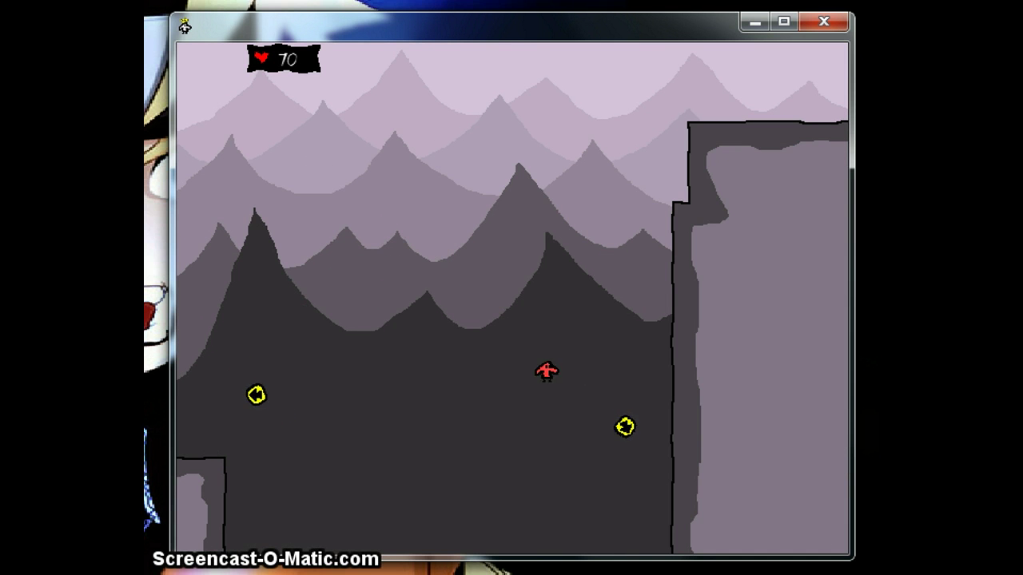
key(Up)
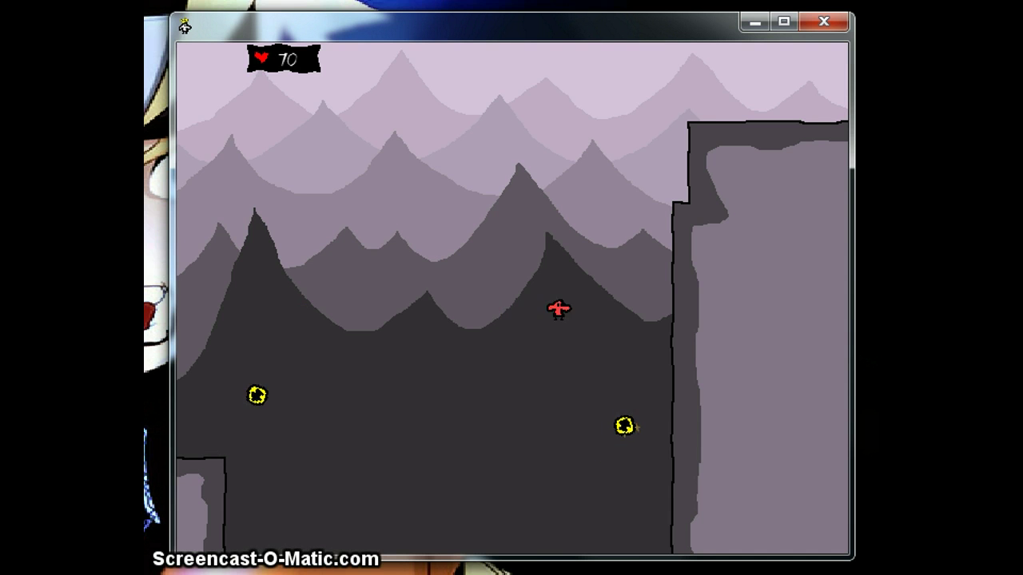
key(Up)
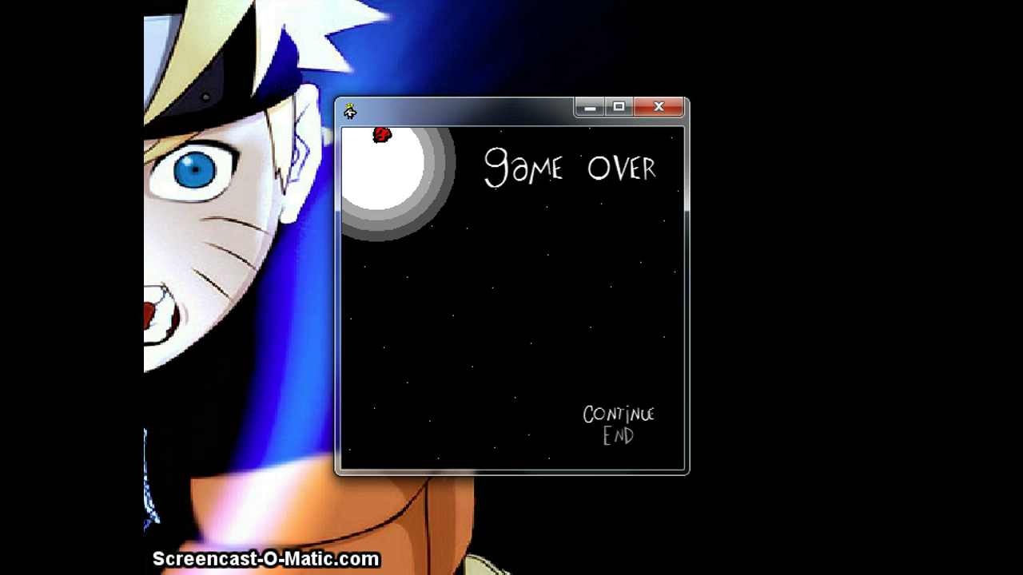
key(Return)
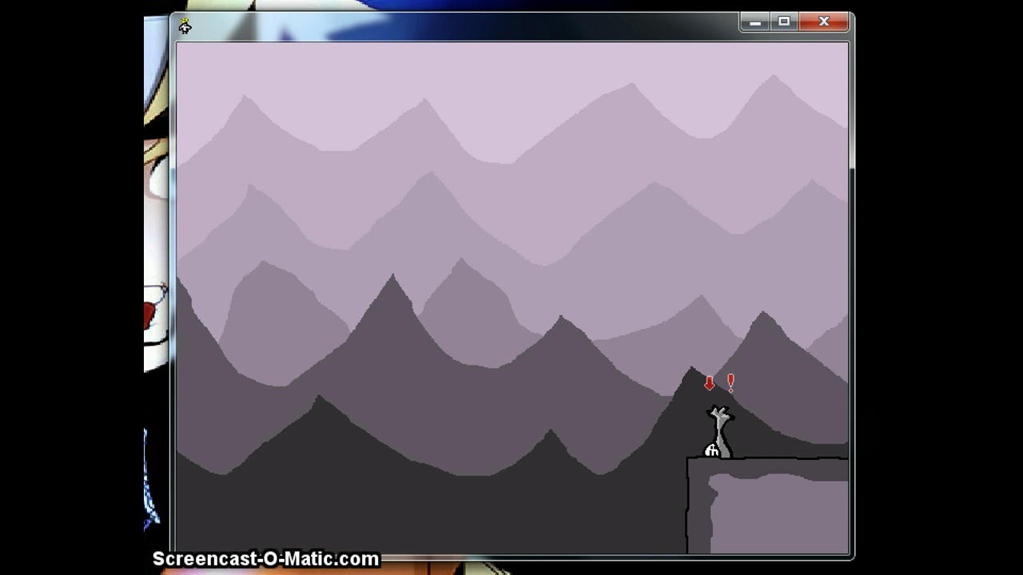
Enter the cave, grab the toughness upgrade from the blue spinner, and walk back left.
key(Down)
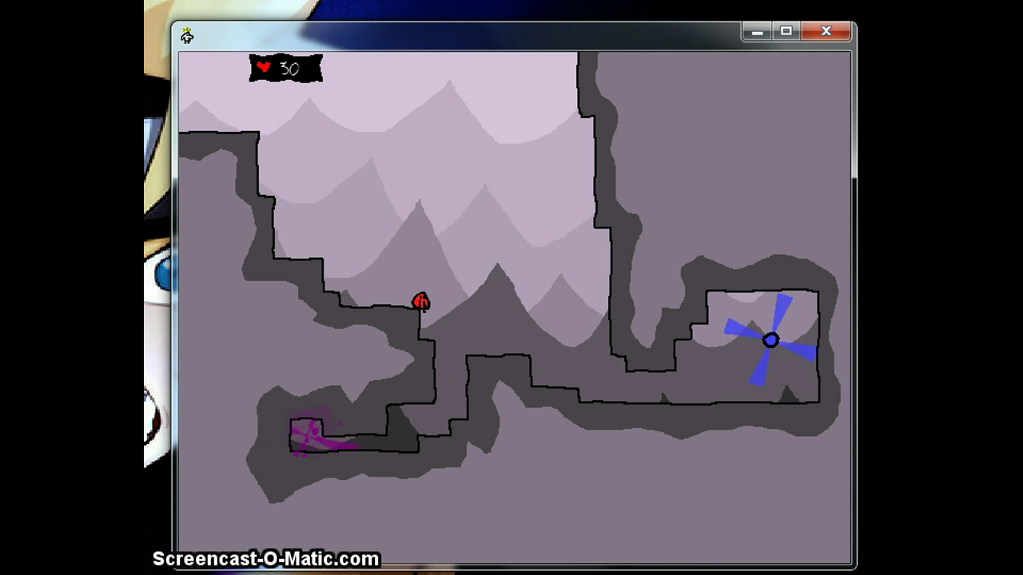
key(Right)
key(Right)
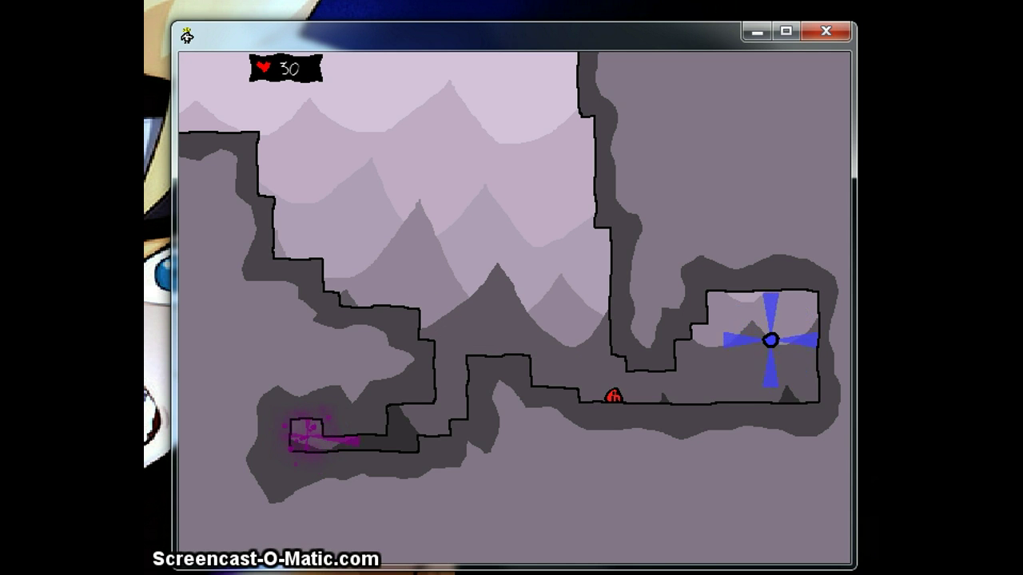
key(Right)
key(Right)
key(Up)
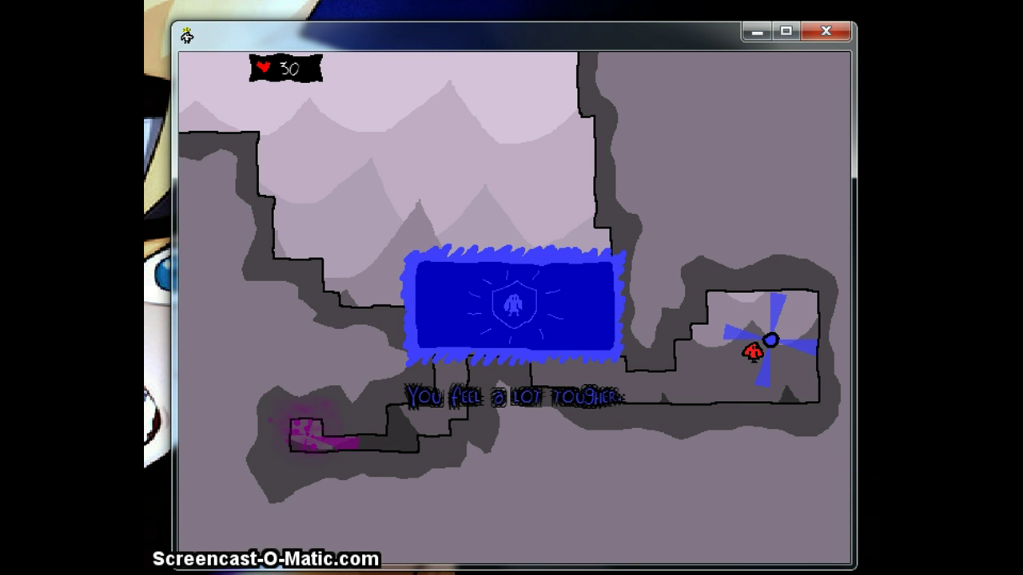
key(Up)
key(Right)
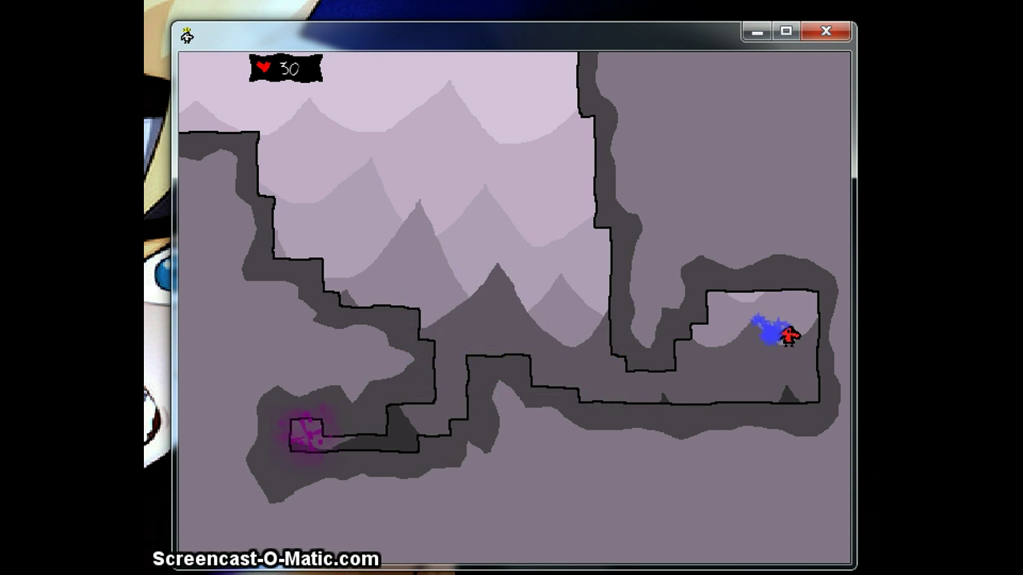
key(Left)
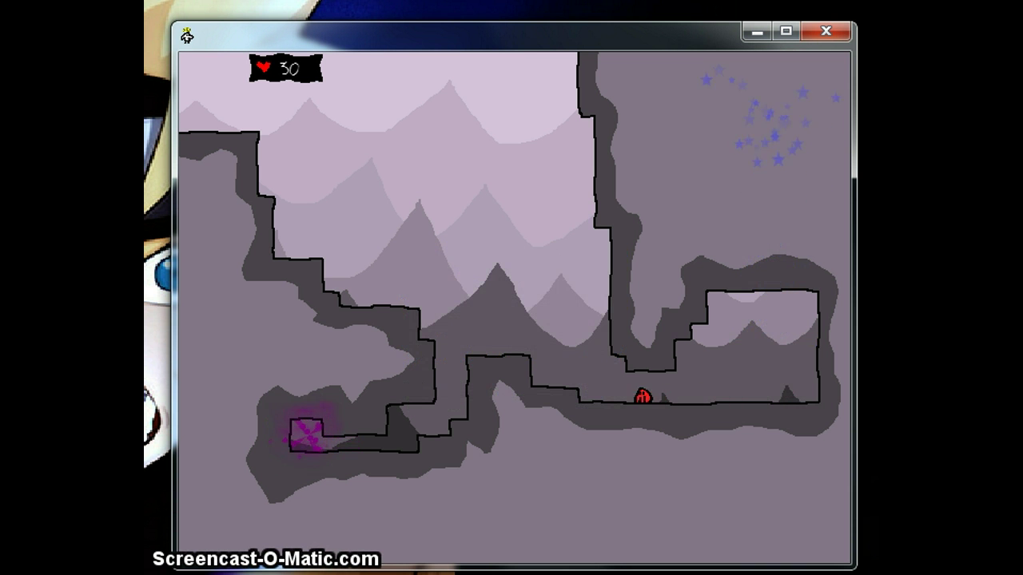
key(Left)
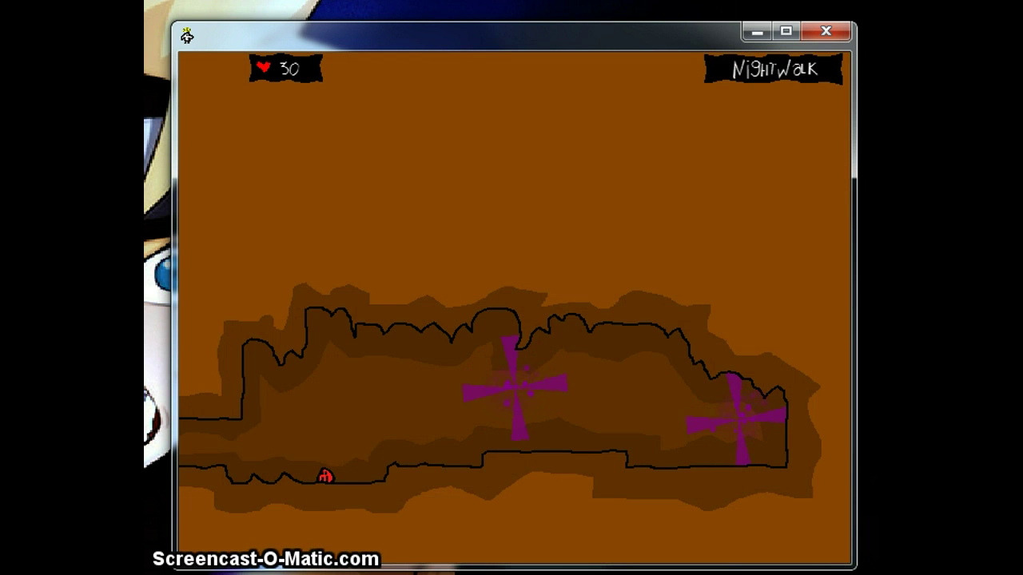
Travel left down the ledges and cliff, then jump right back toward the cave.
key(Left)
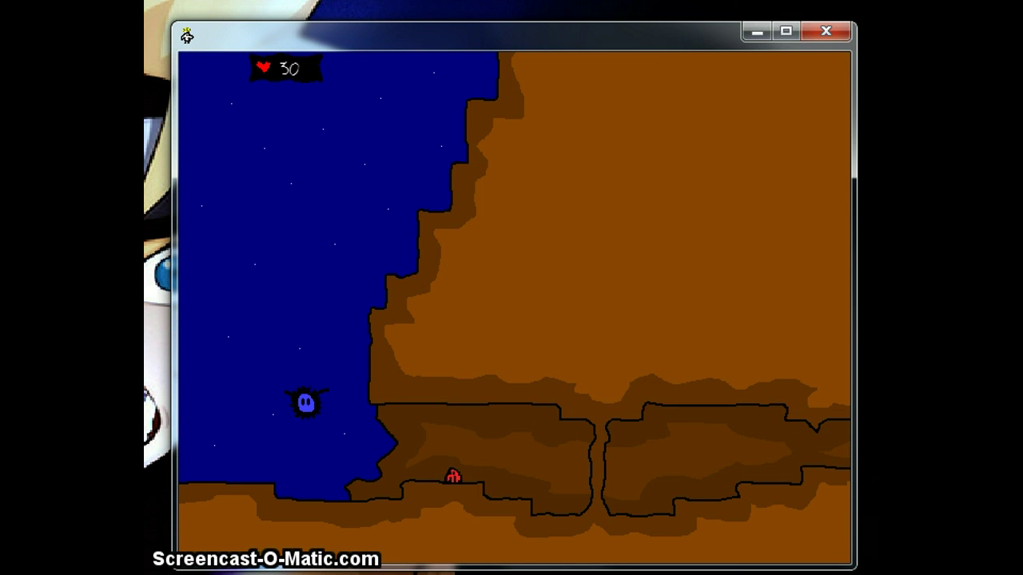
key(Left)
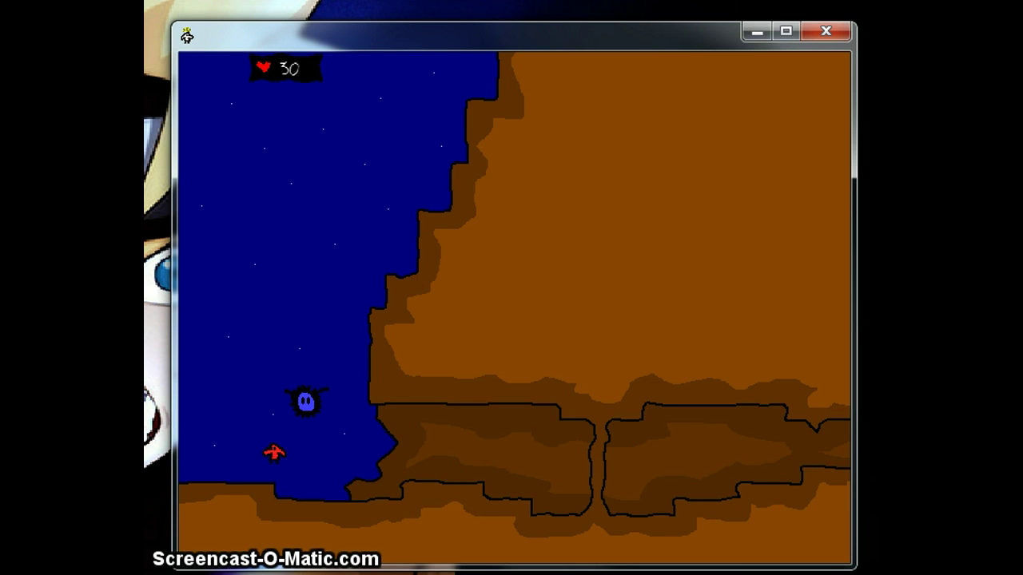
key(Left)
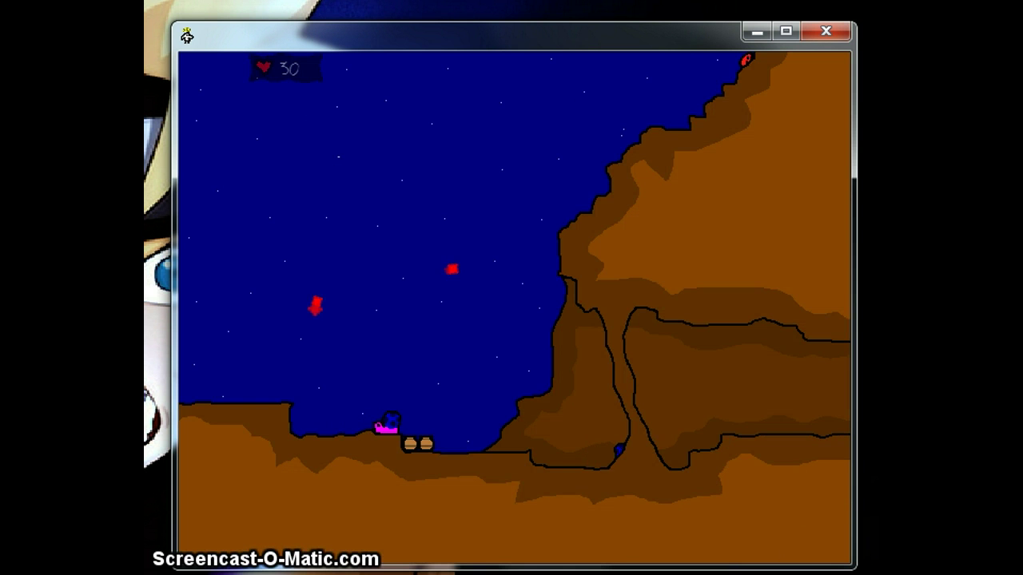
key(Left)
key(Left)
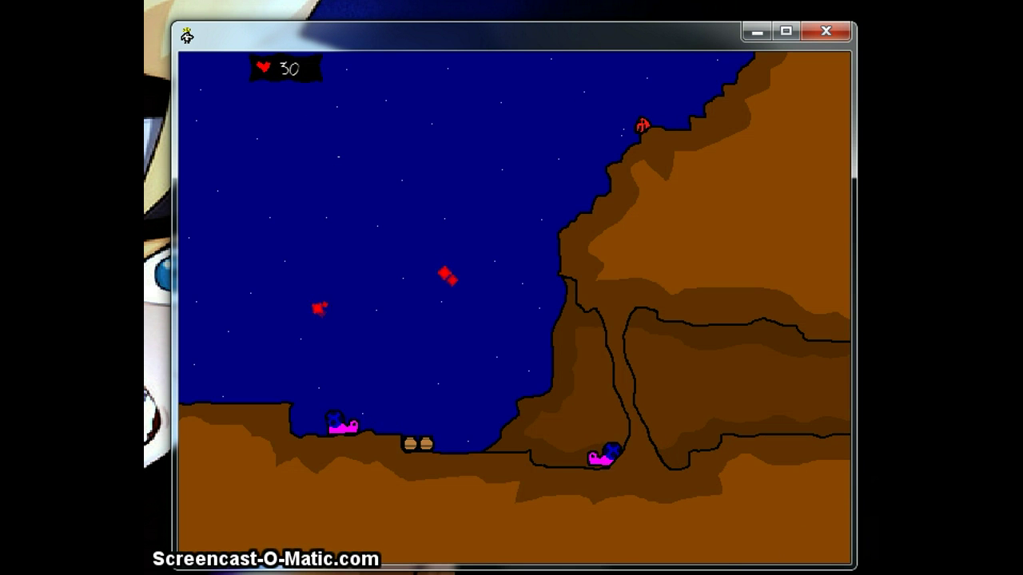
key(Left)
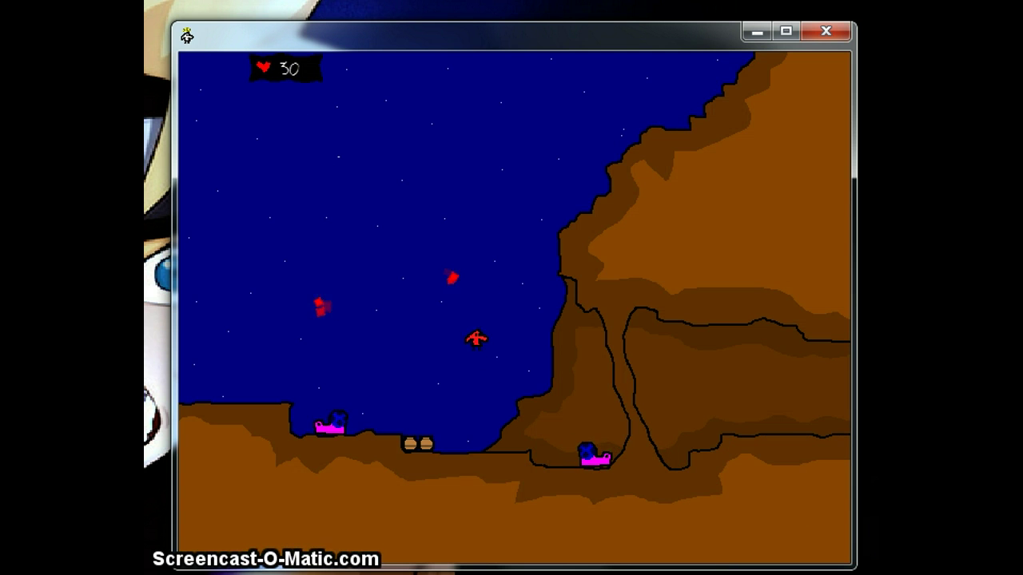
key(Right)
key(Up)
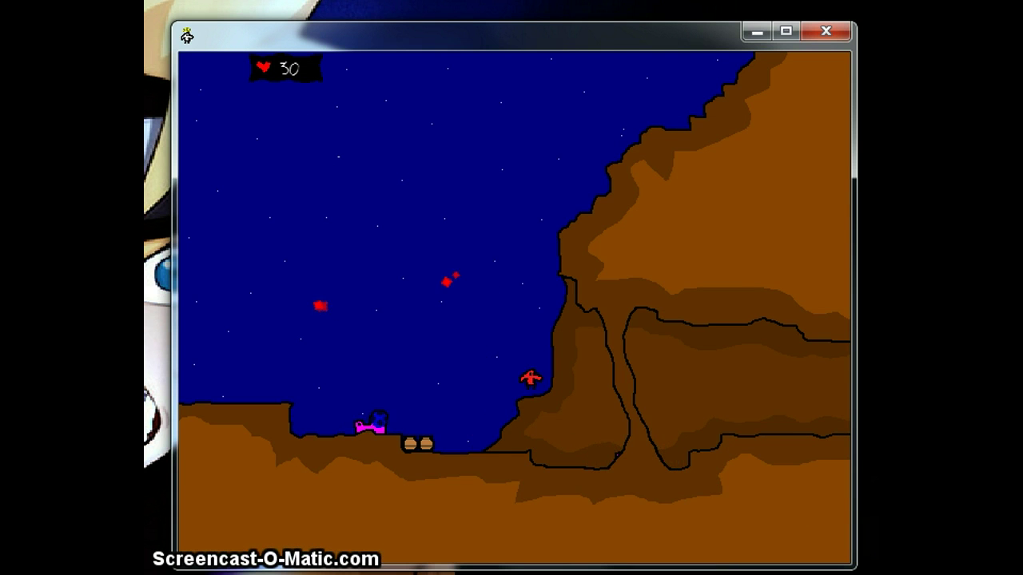
key(Right)
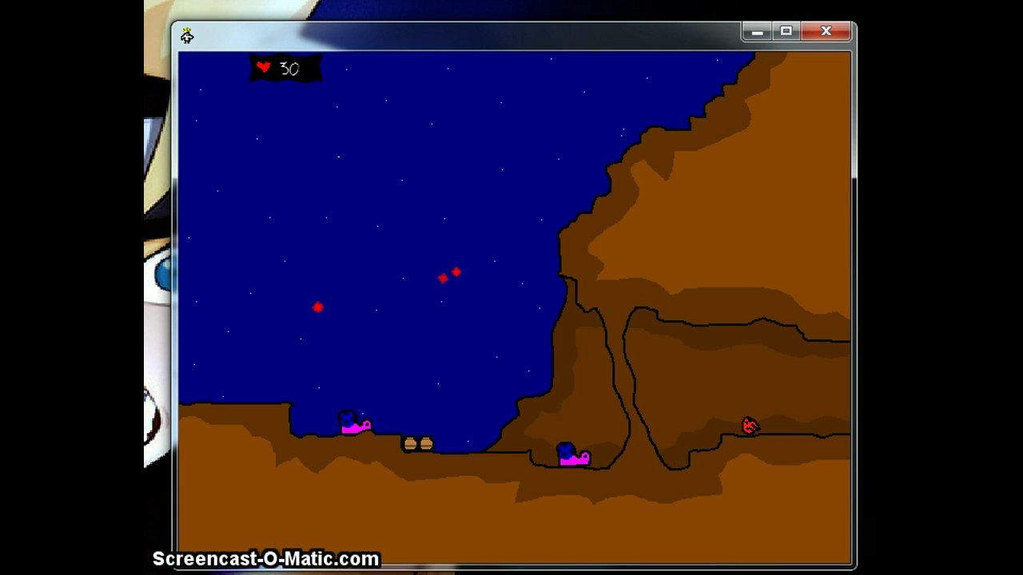
Touch the Grotto statue to save and restore health to 270, then bring up the teleport map.
key(Right)
key(Up)
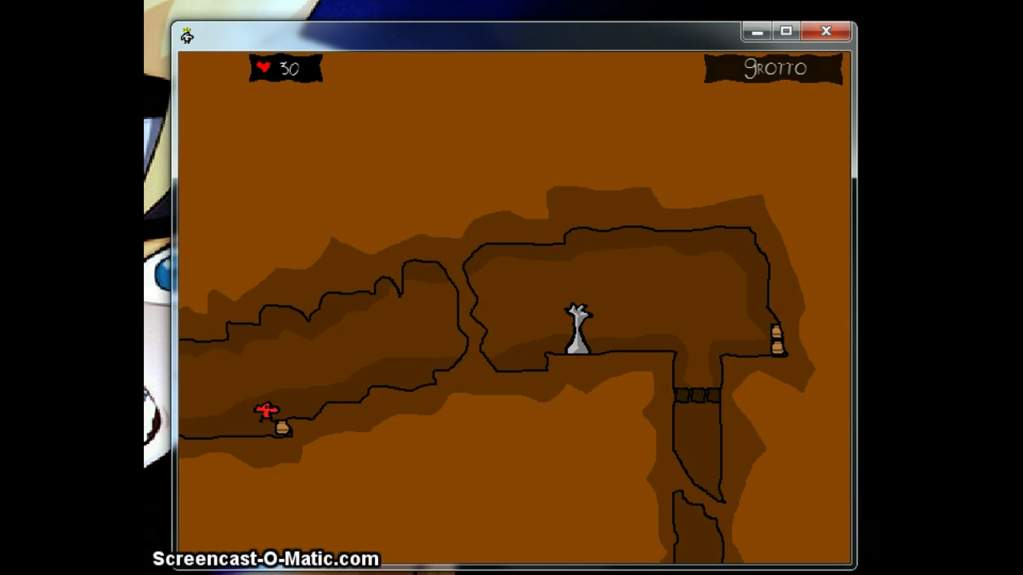
key(Right)
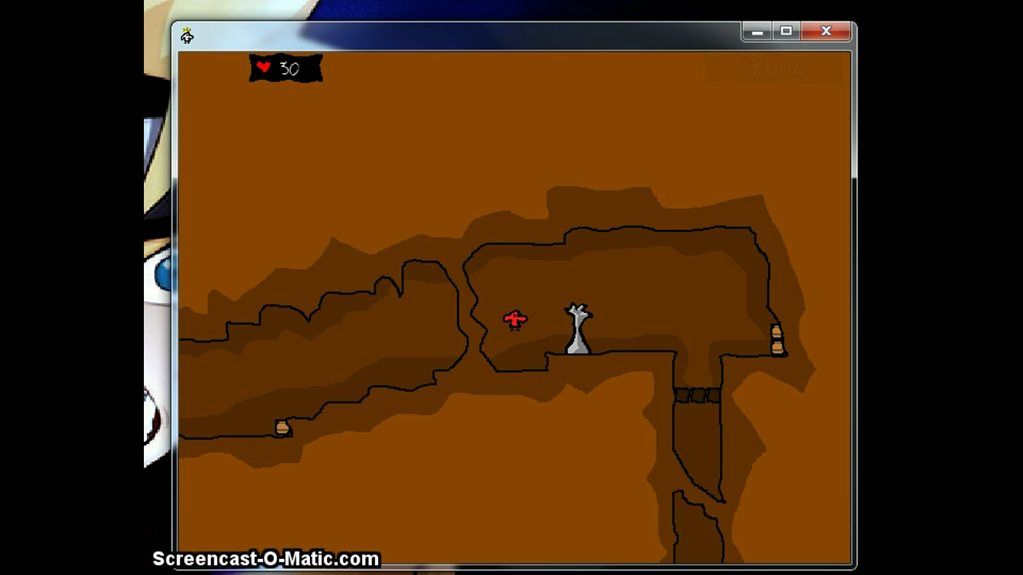
key(Down)
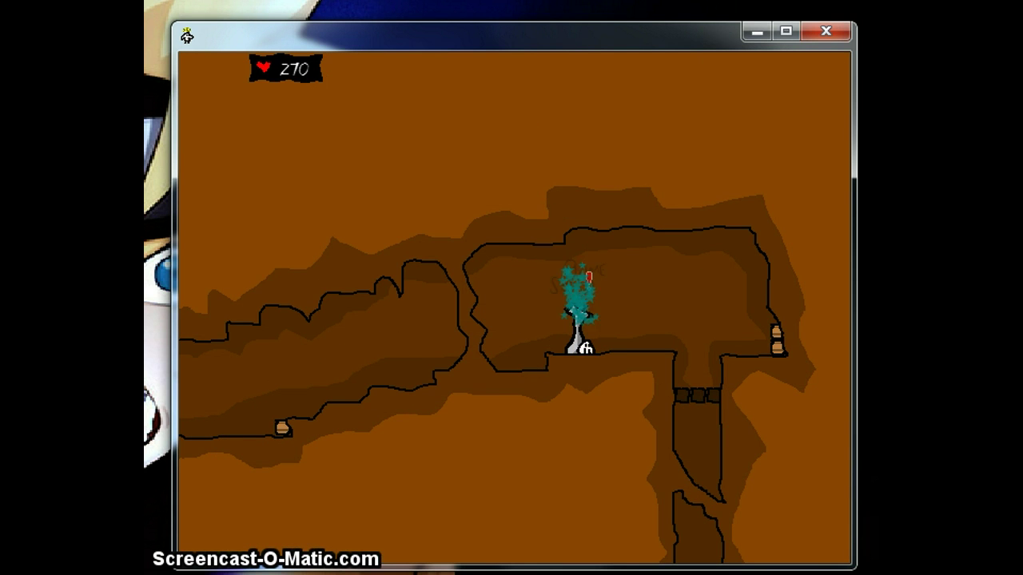
key(Right)
key(Up)
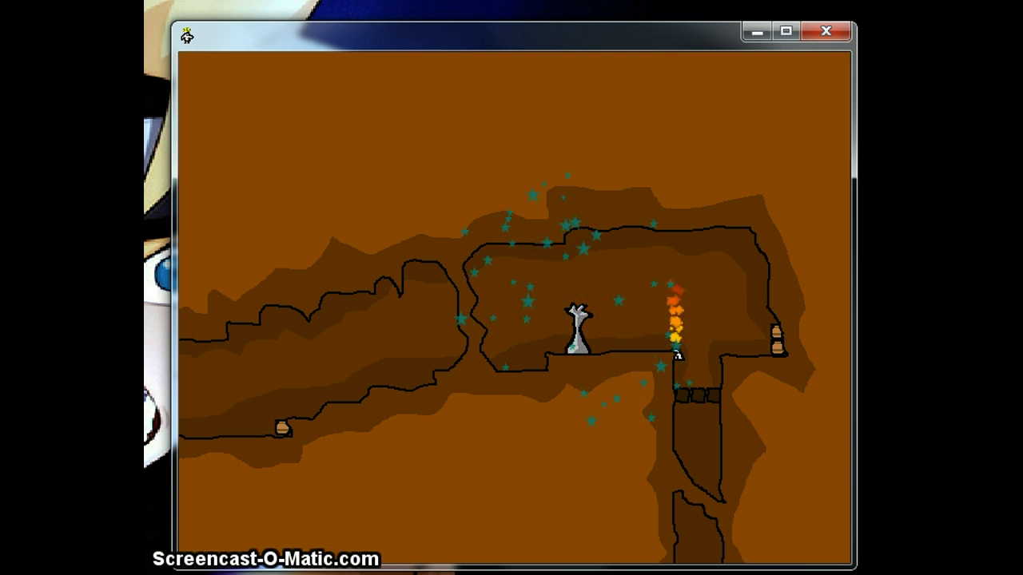
key(Up)
key(Left)
key(Left)
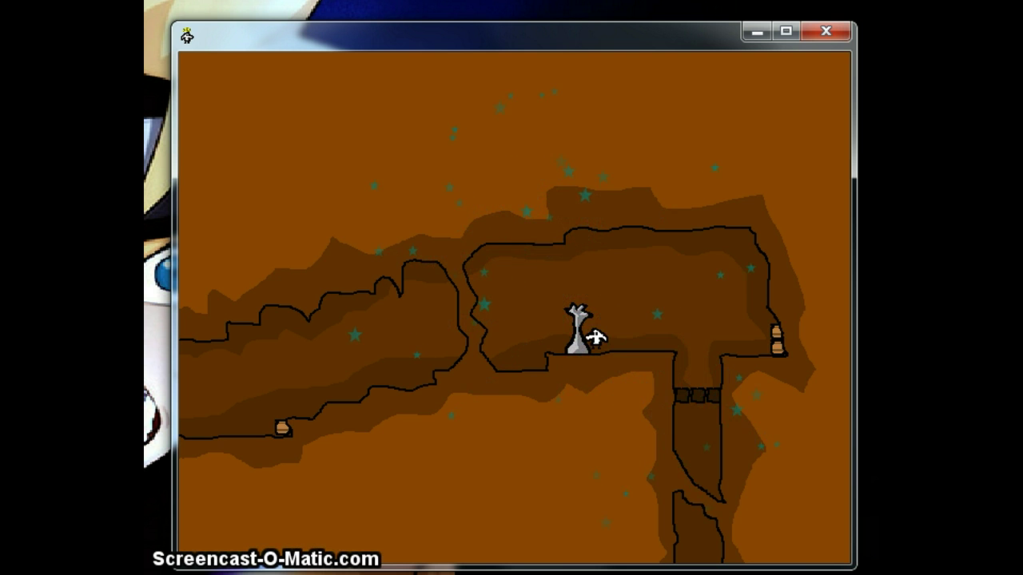
key(Down)
key(Down)
Teleport to Nightwalk and run right over the grass and roots.
key(Up)
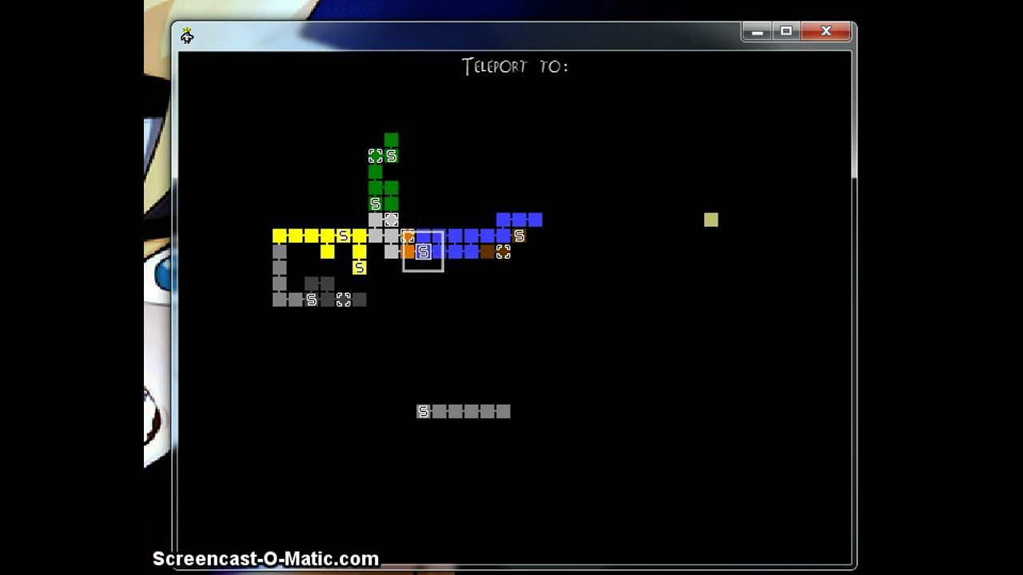
key(Return)
key(Right)
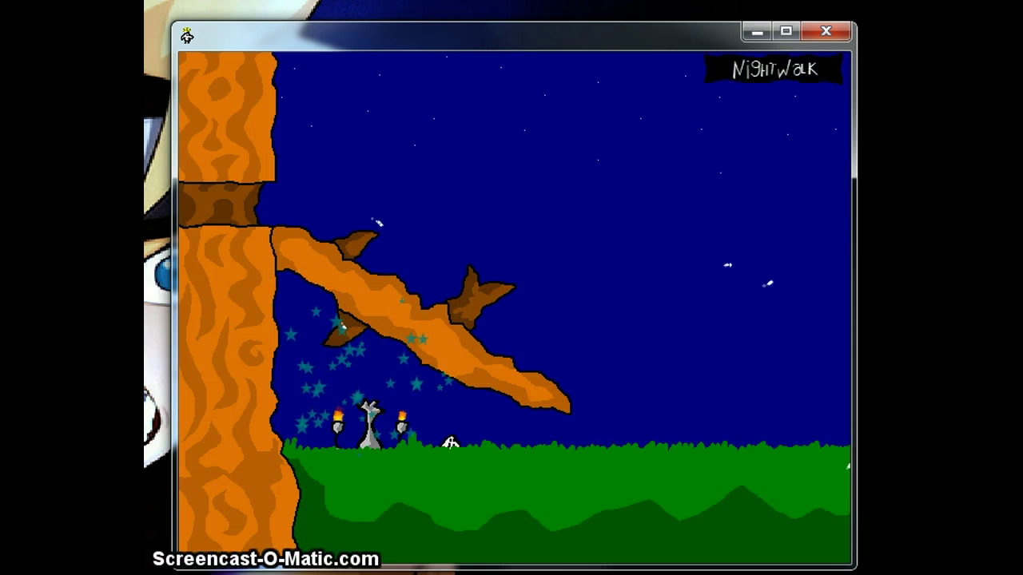
key(Up)
key(Right)
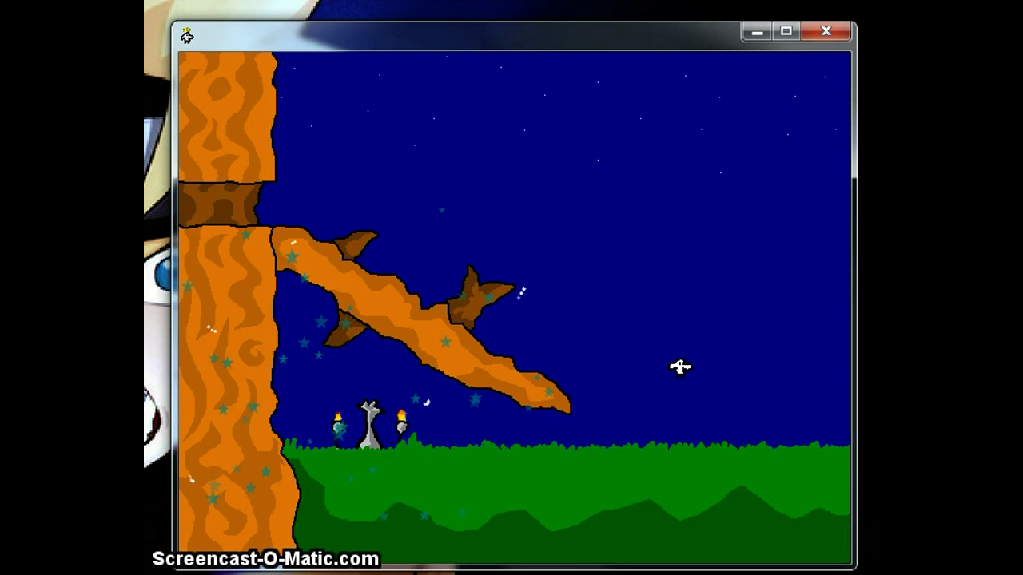
key(Right)
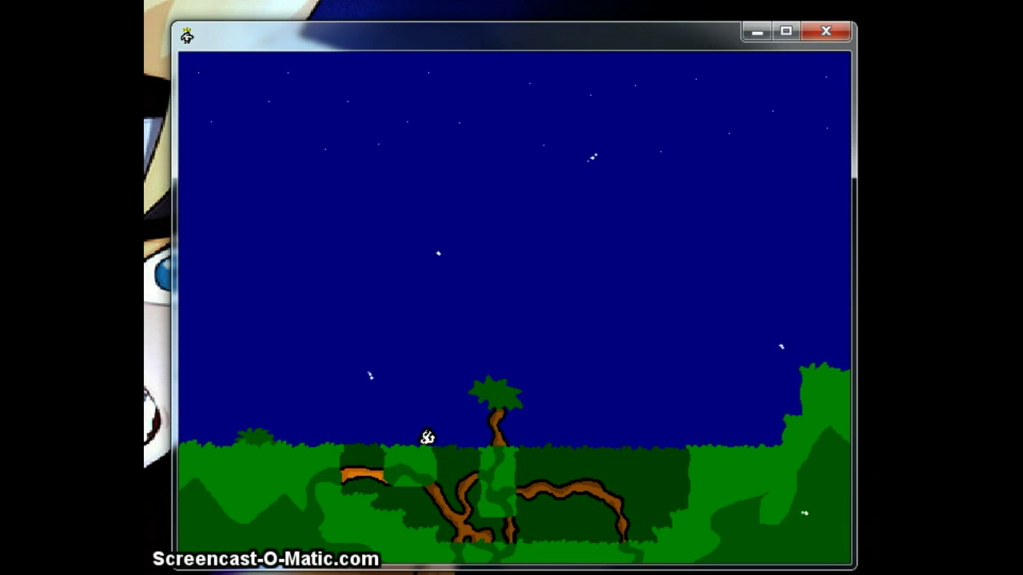
key(Right)
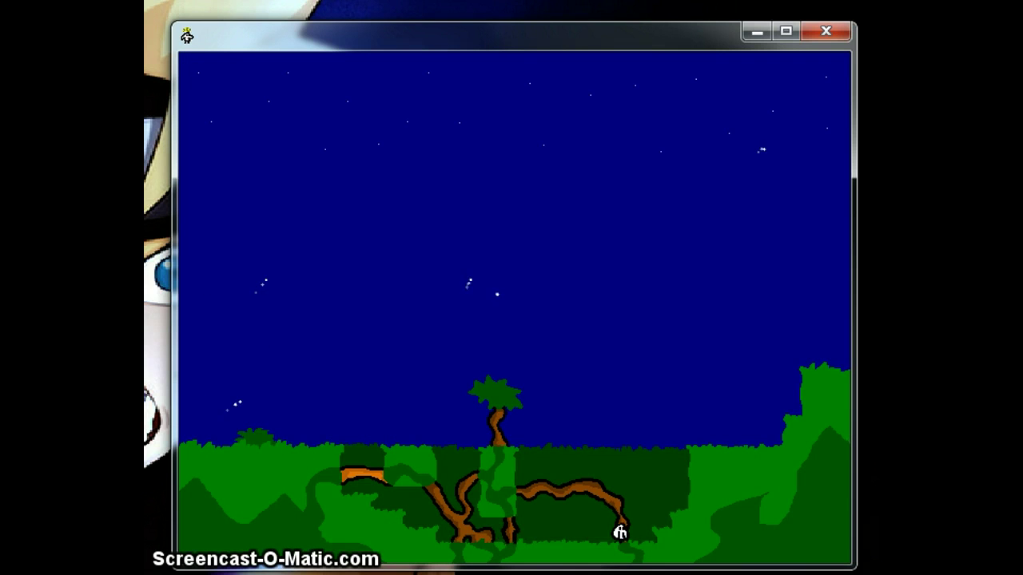
key(Up)
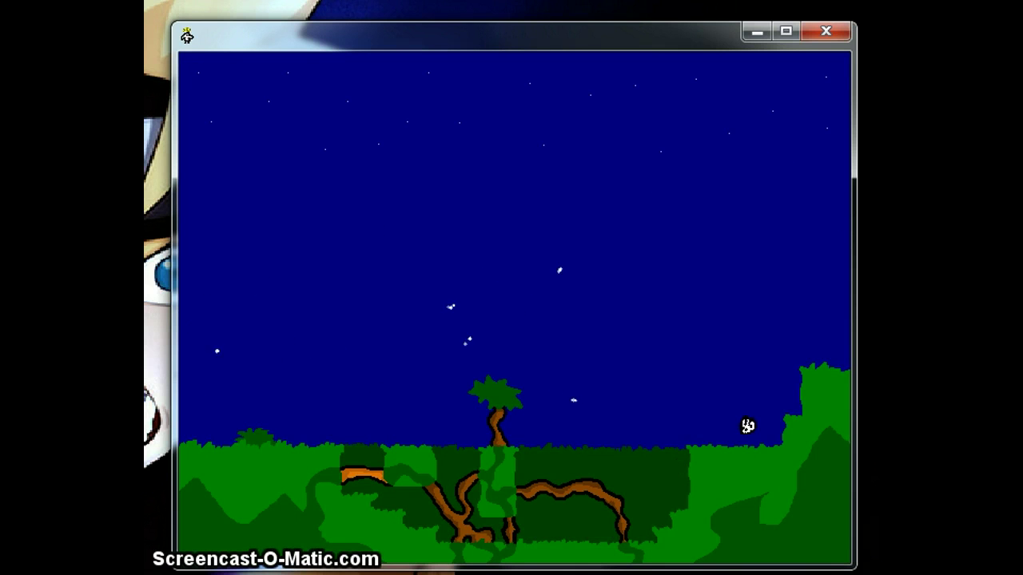
Jump right through the temple columns and past the rocks to the cliff scene.
key(Right)
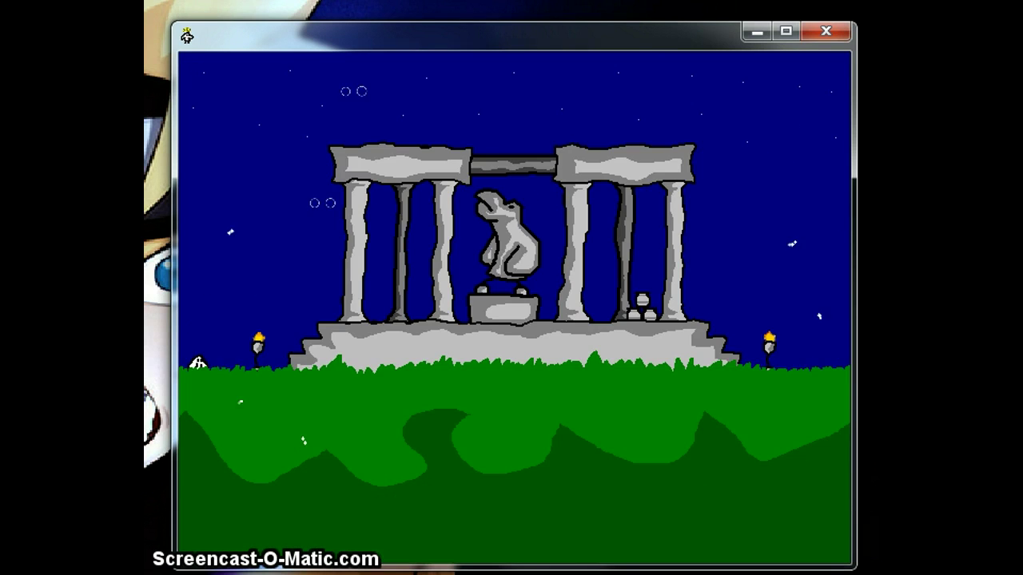
key(Up)
key(Right)
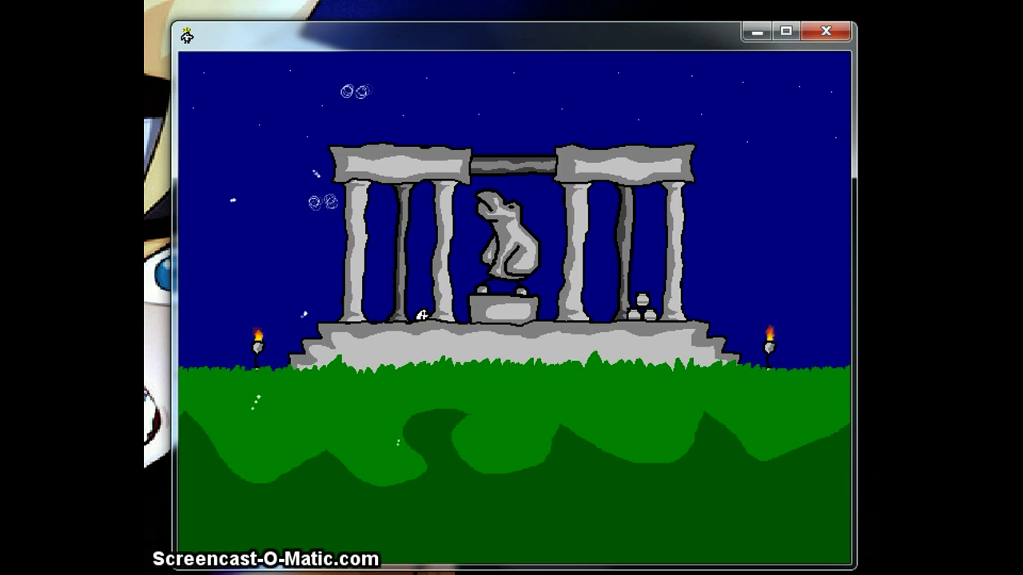
key(Up)
key(Right)
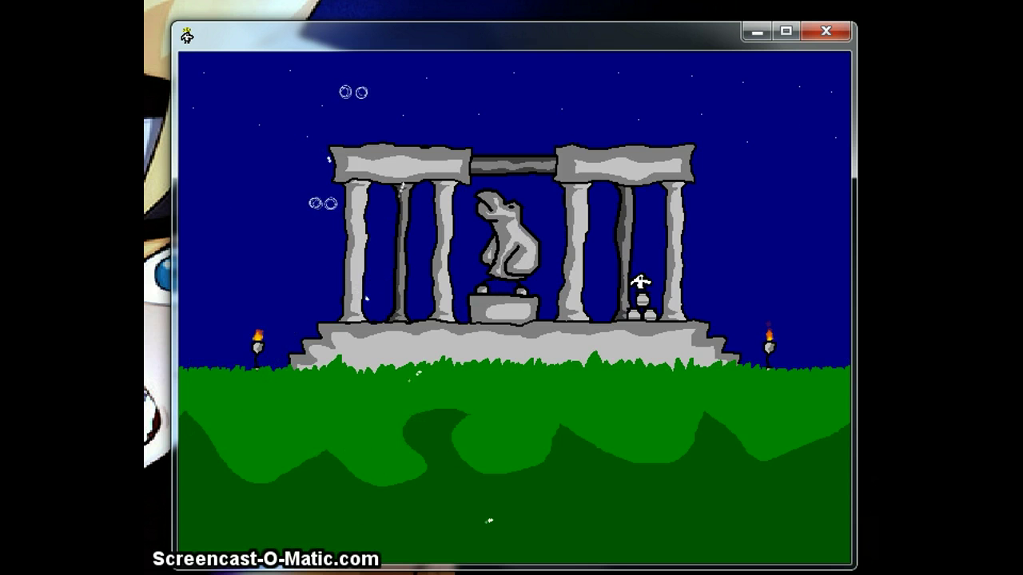
key(Up)
key(Right)
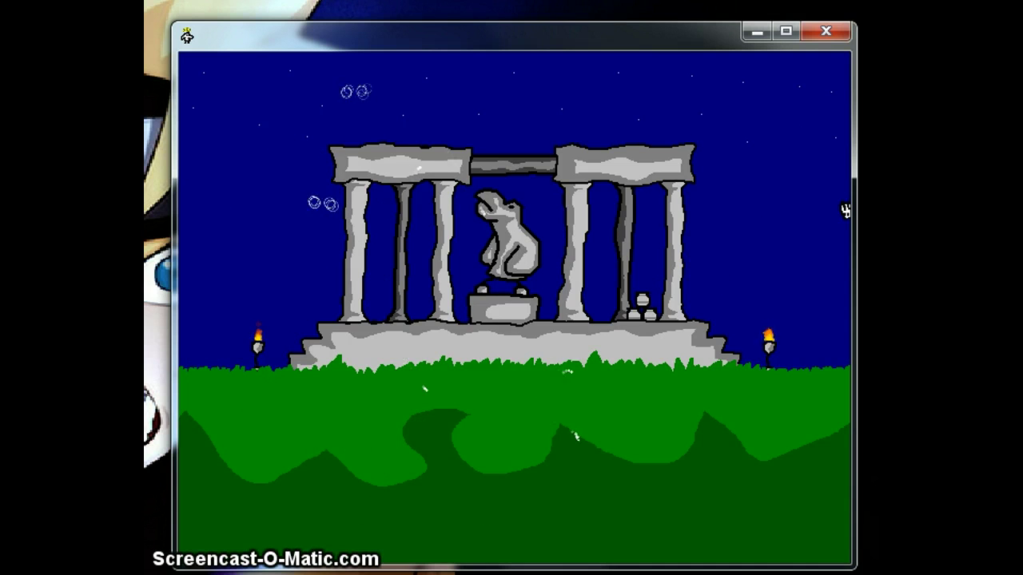
Cross the water gap via the grass ledge and torch onto the cave ledge.
key(Right)
key(Up)
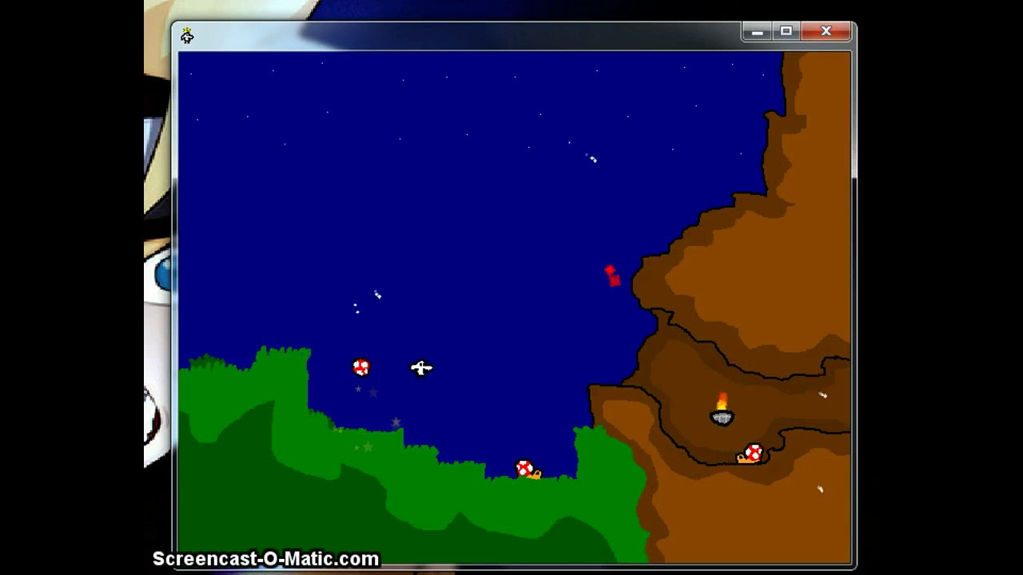
key(Right)
key(Up)
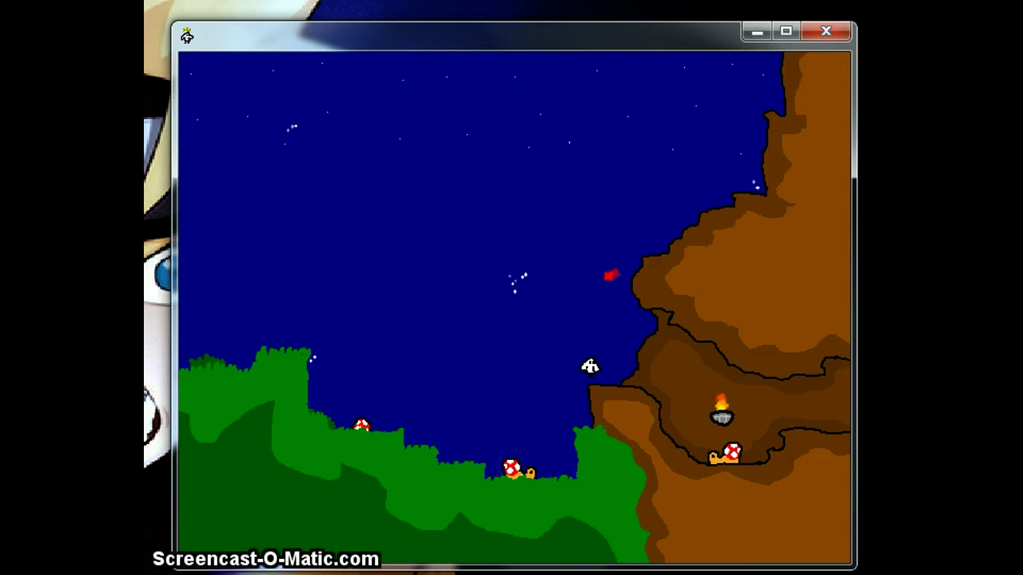
key(Right)
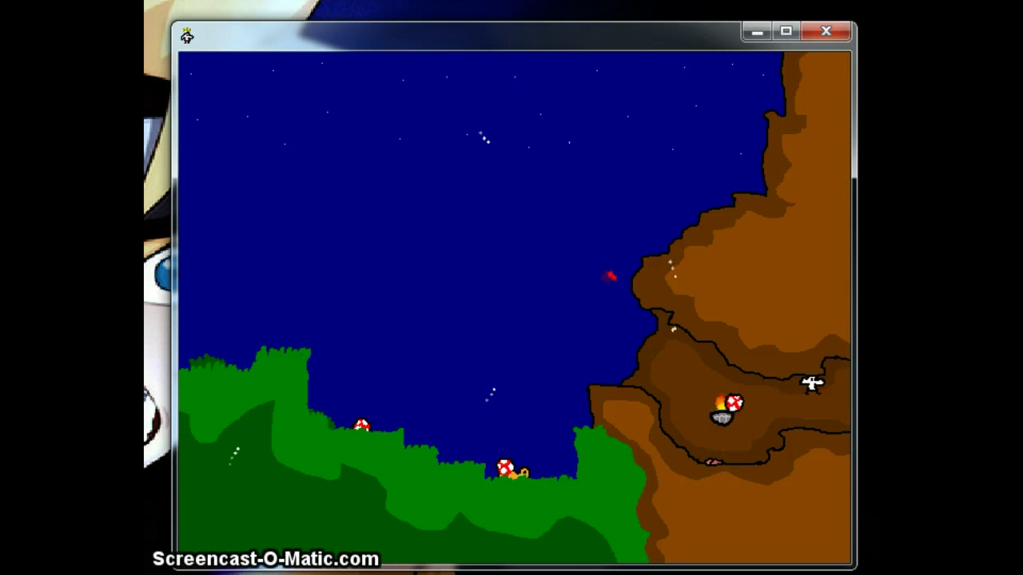
Fly up out of the Grotto's top-right exit and drop into the large chamber.
key(Right)
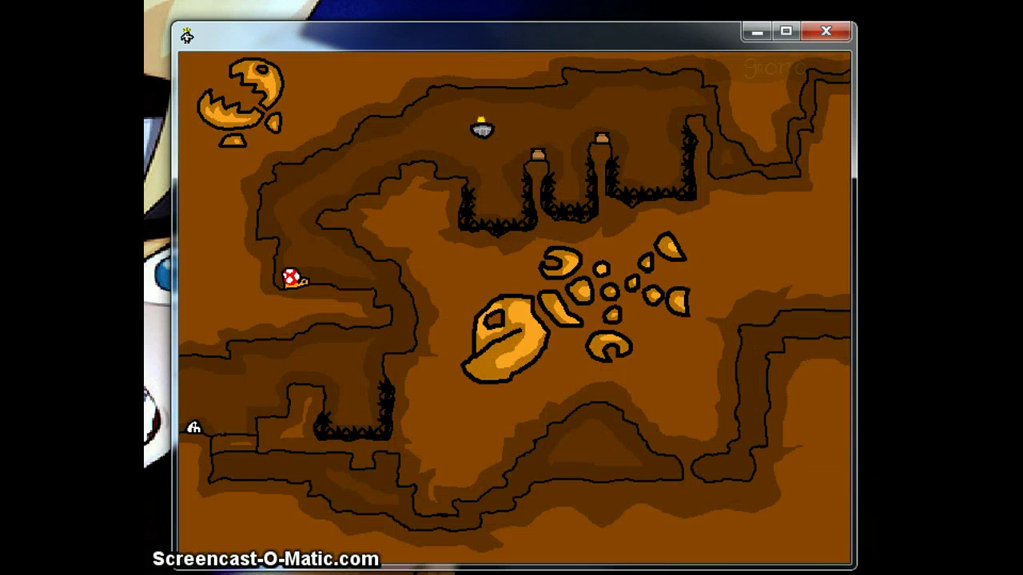
key(Up)
key(Left)
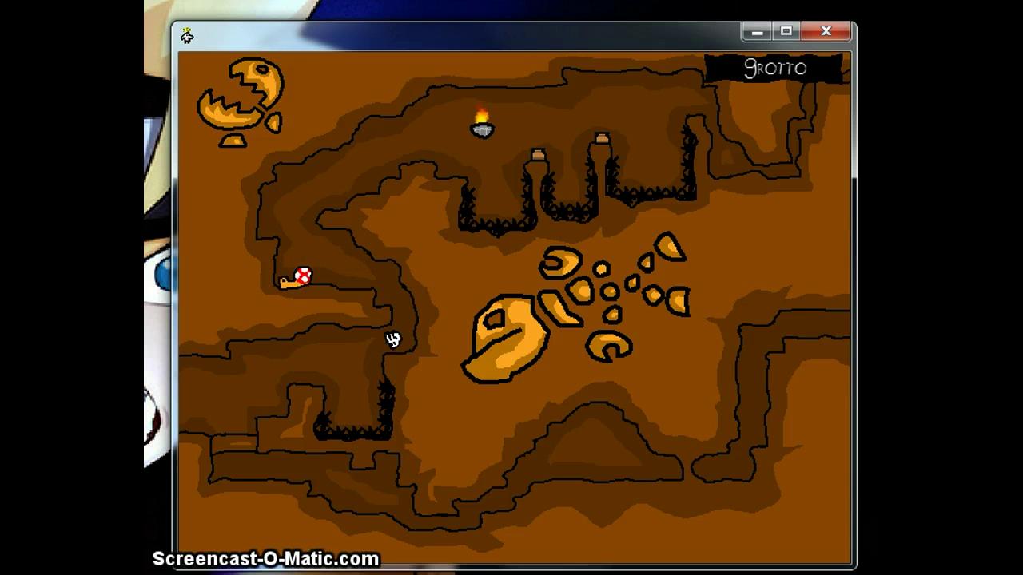
key(Right)
key(Left)
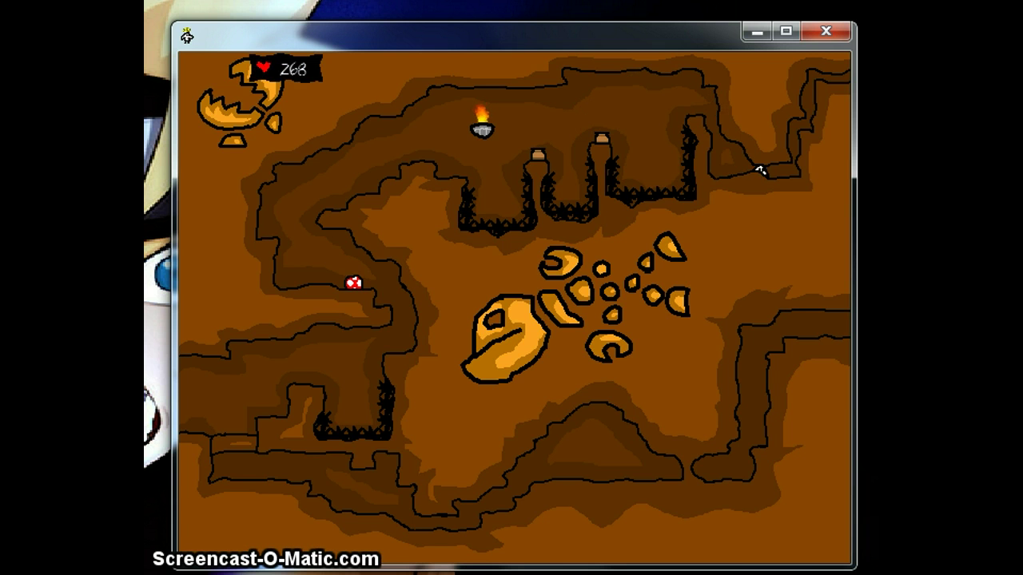
key(Up)
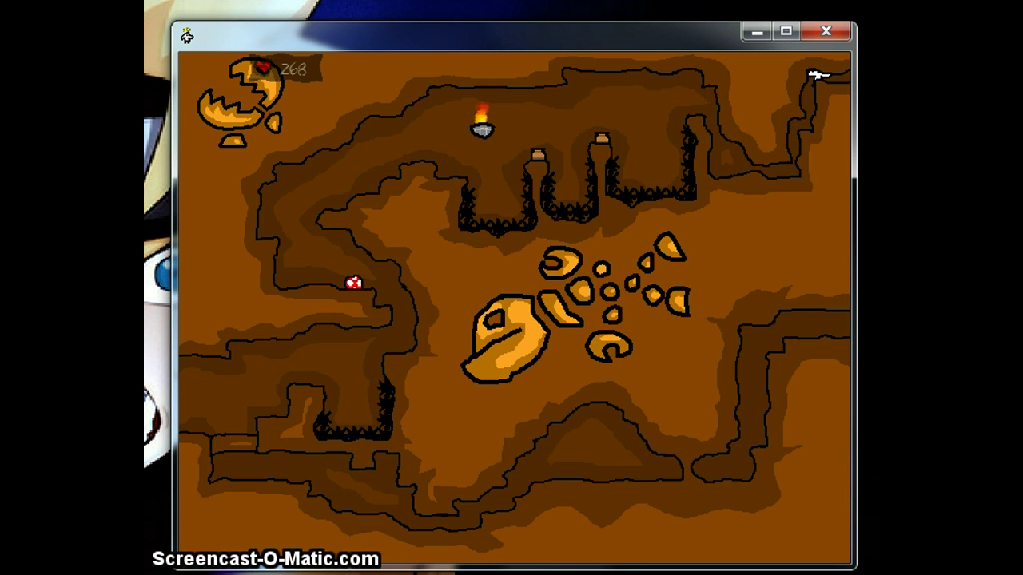
key(Right)
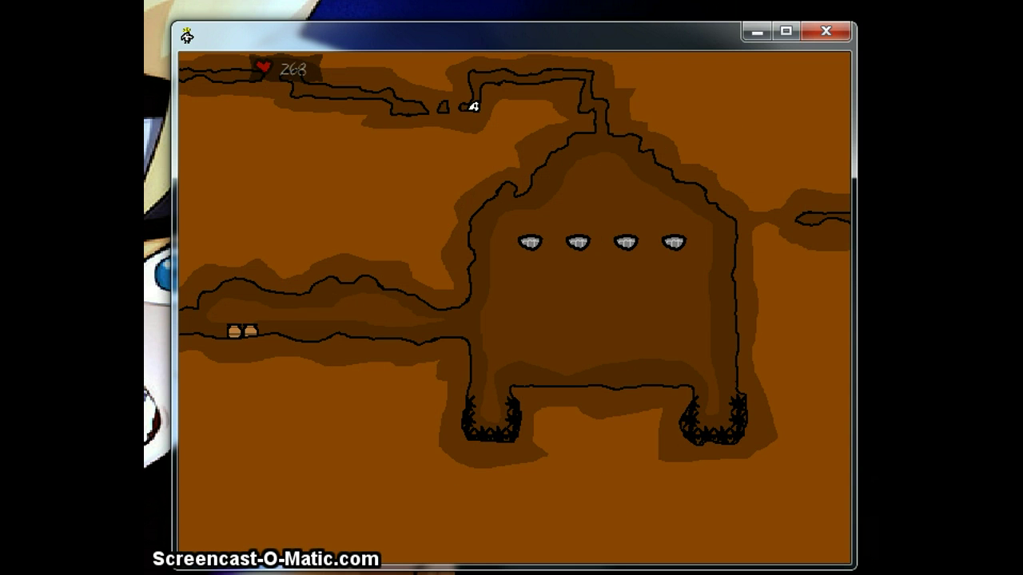
key(Right)
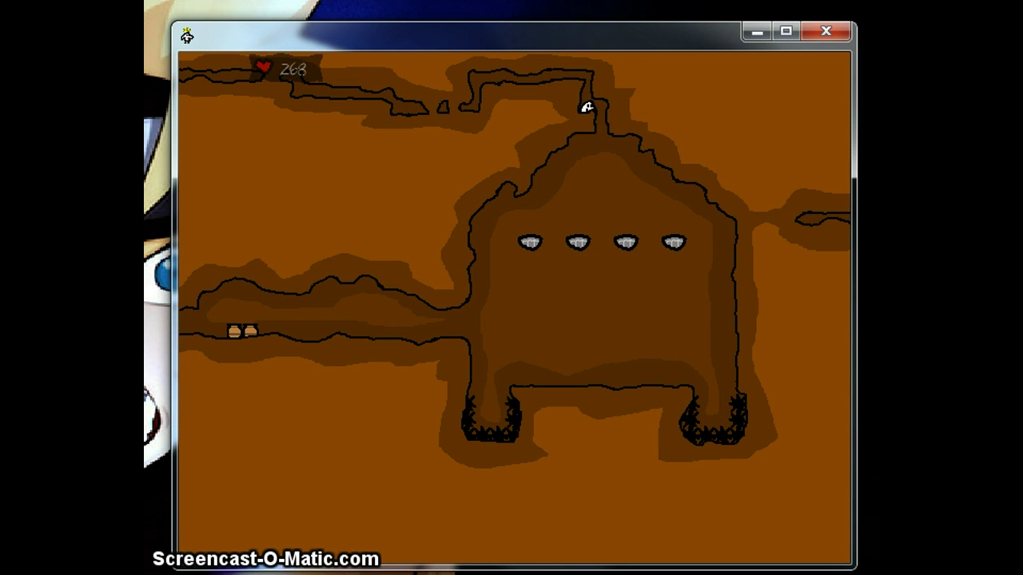
key(Right)
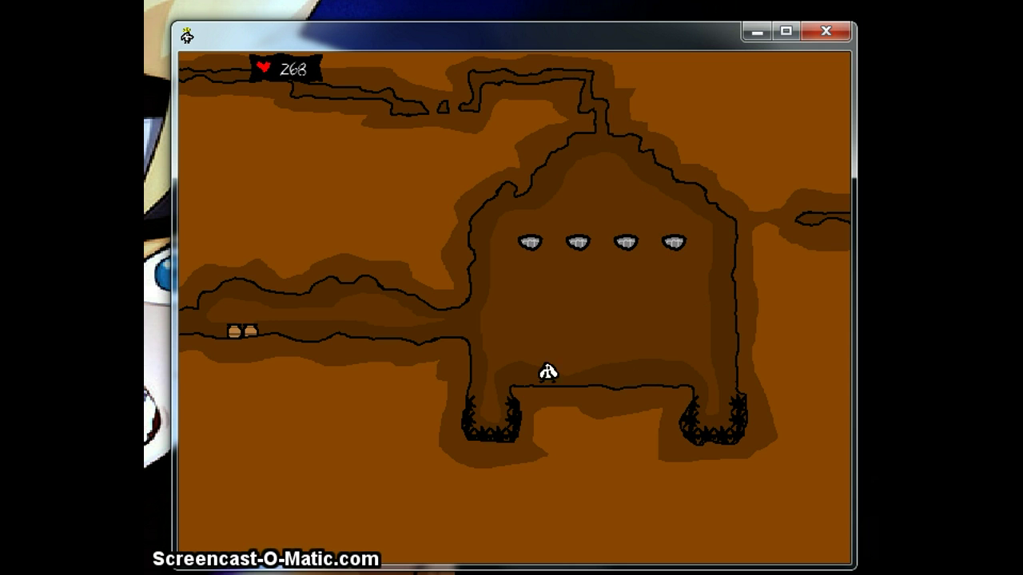
Loop left through the tunnel past the pots and snail, then back into the big cavern.
key(Up)
key(Left)
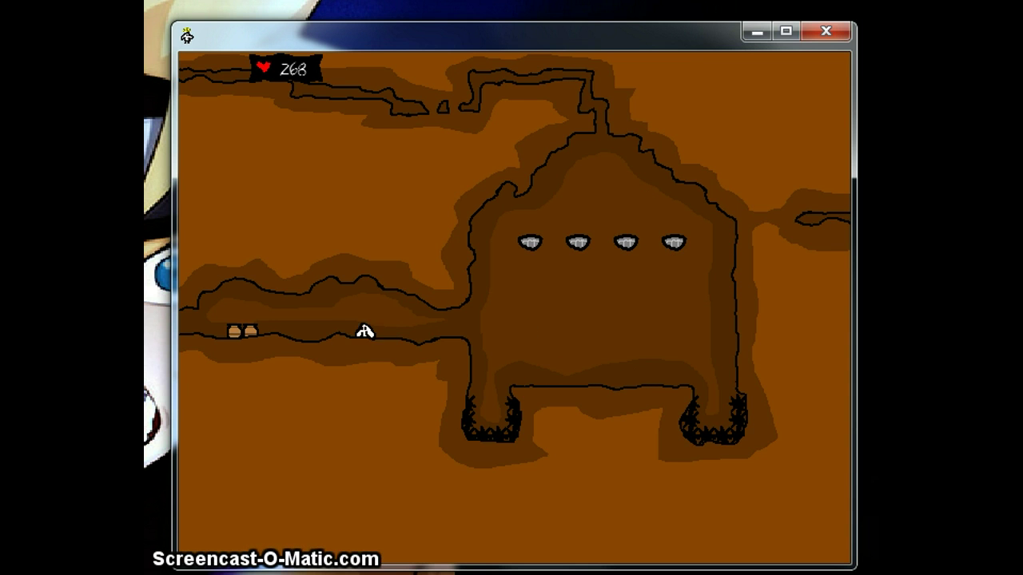
key(Left)
key(Left)
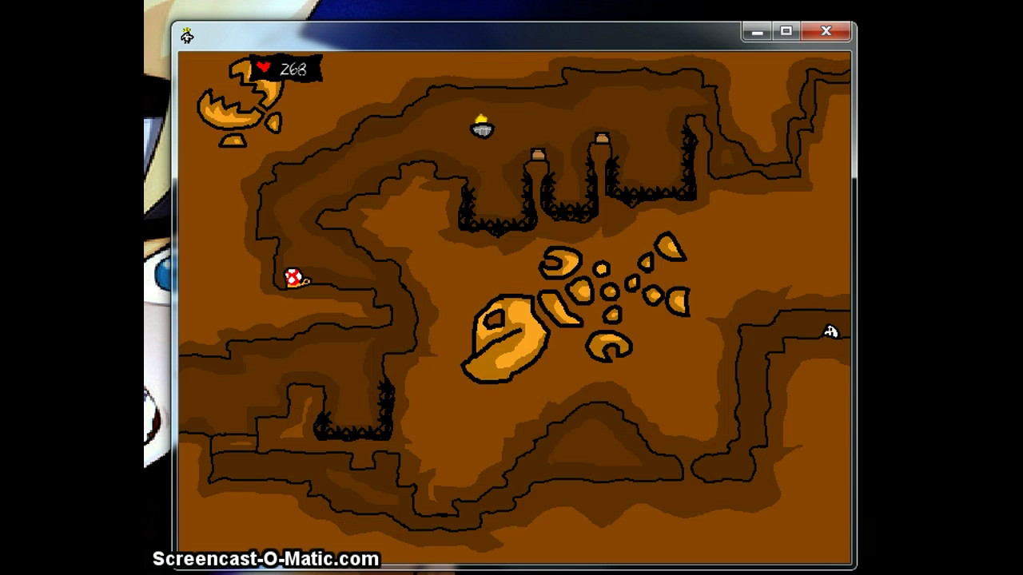
key(Left)
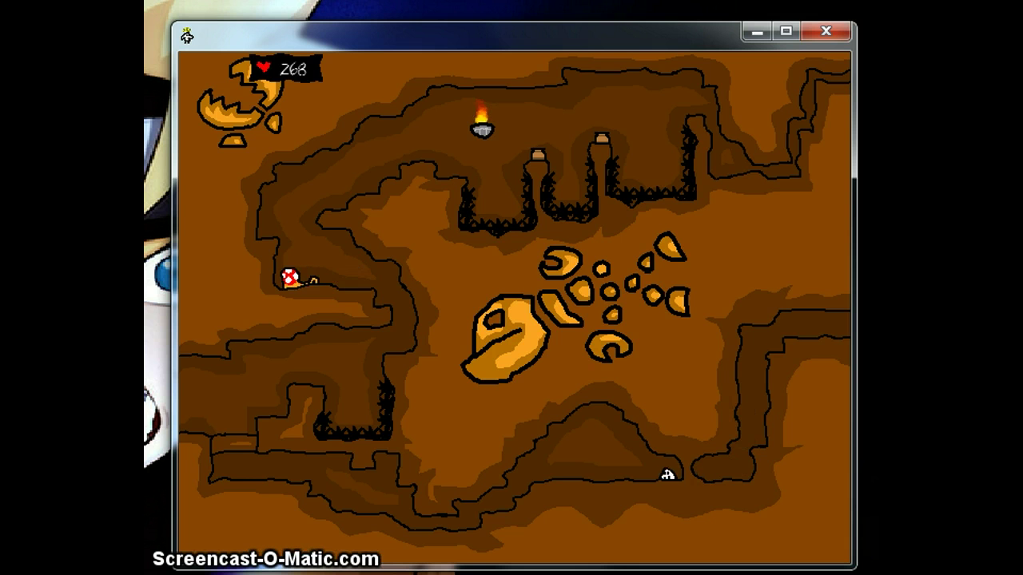
key(Up)
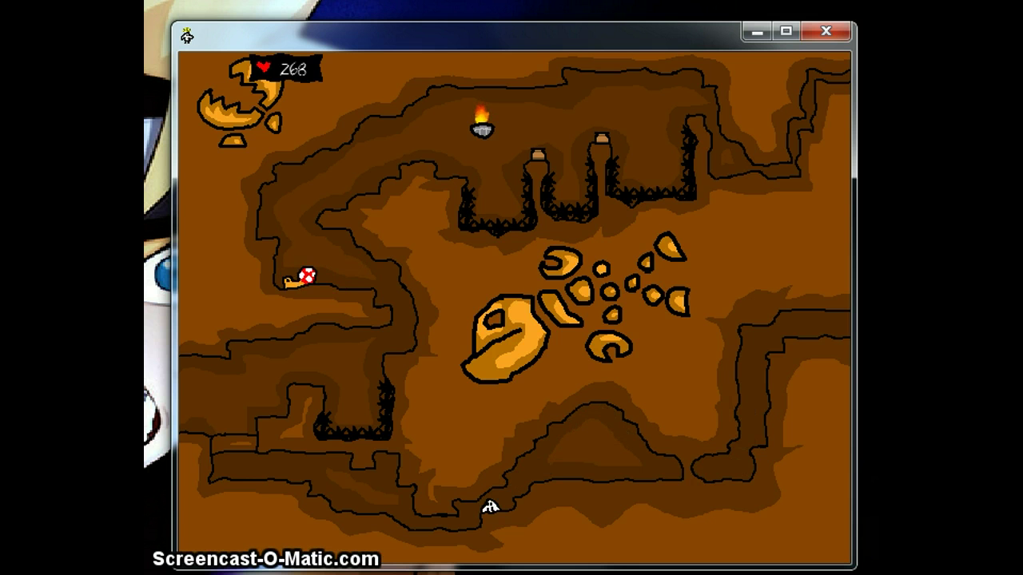
key(Left)
key(Left)
key(Up)
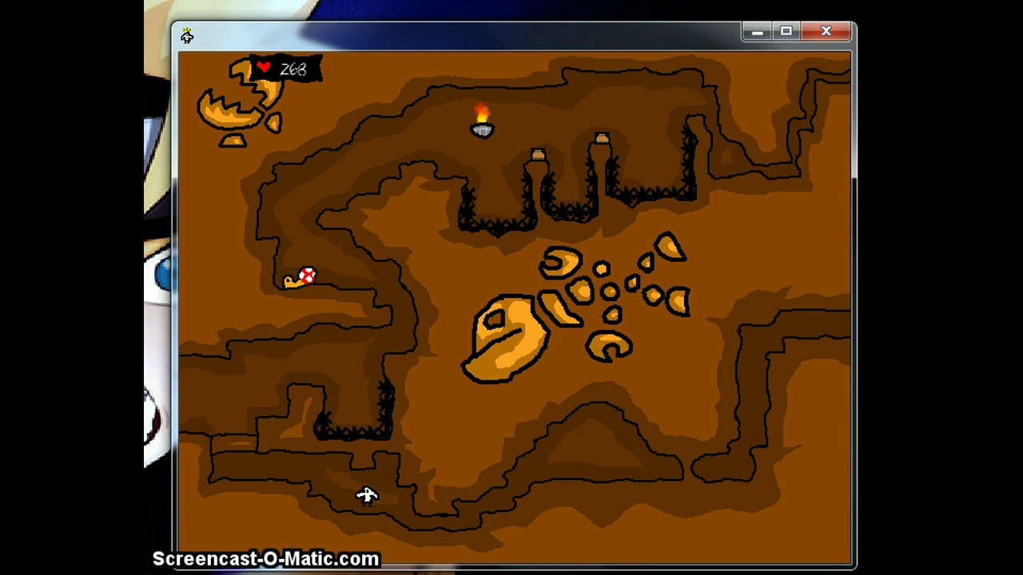
key(Left)
key(Up)
key(Right)
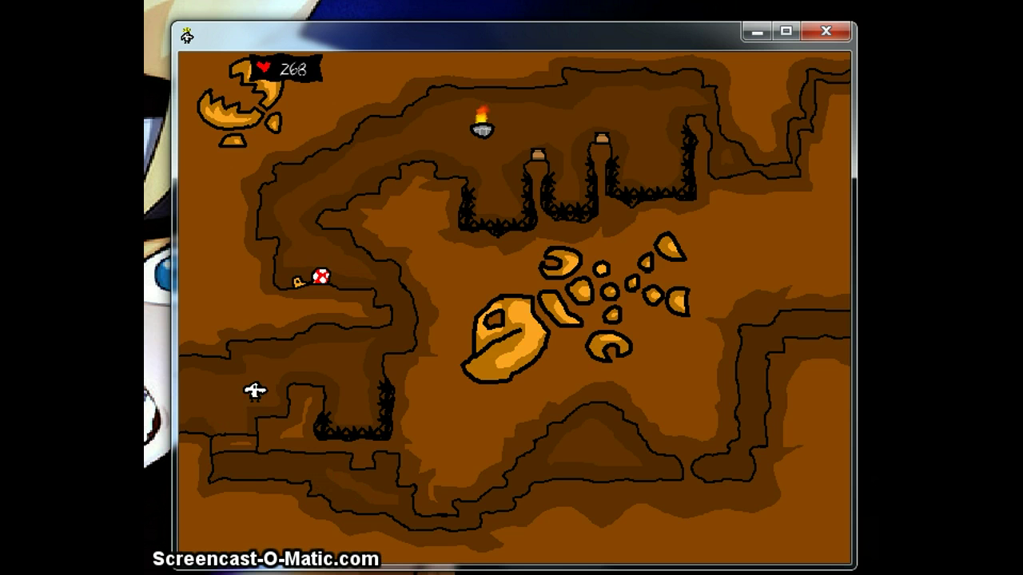
key(Right)
key(Up)
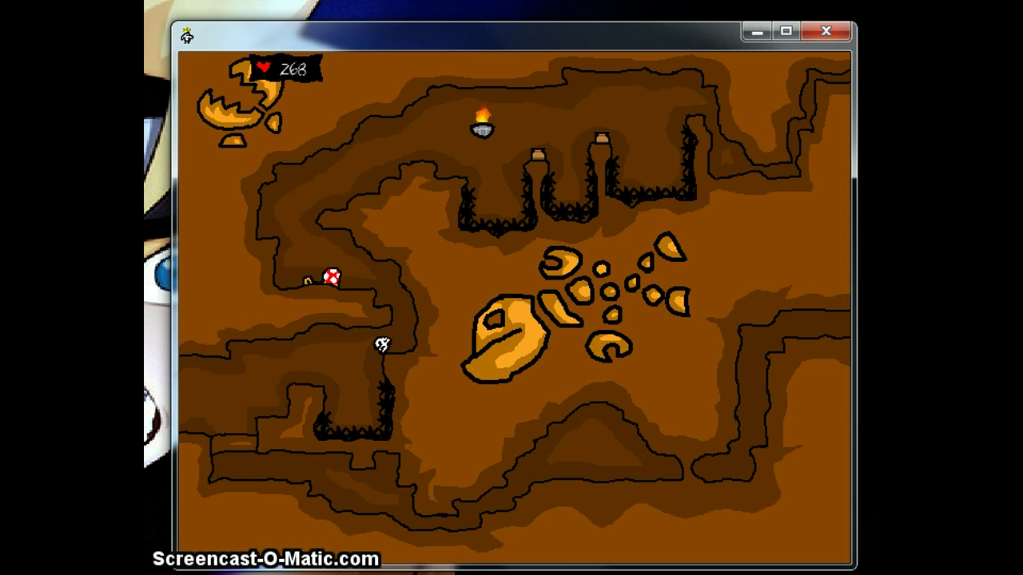
Attack the snail on the left ledge, then cross the upper ledge past the torch.
key(Up)
key(Right)
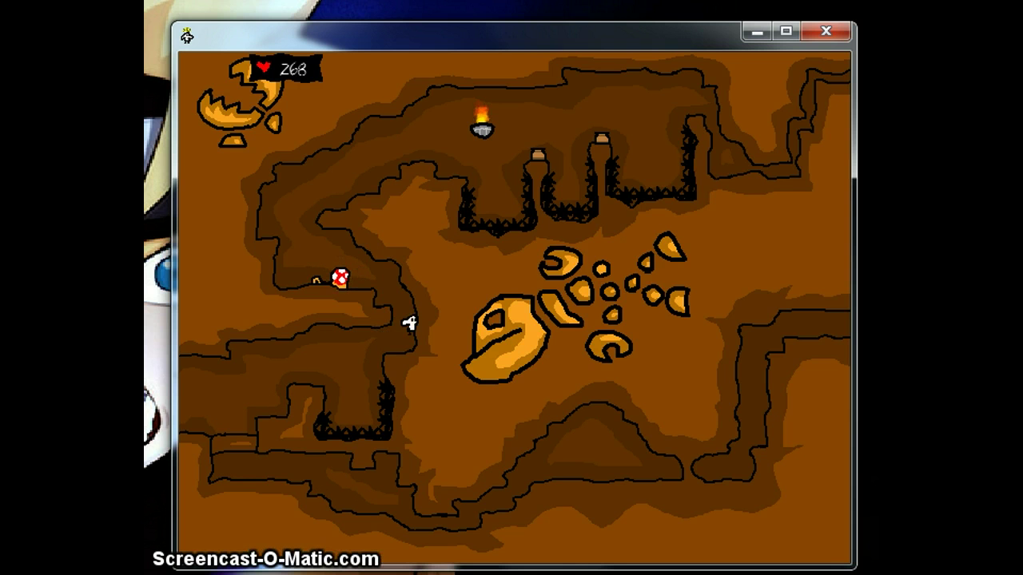
key(Left)
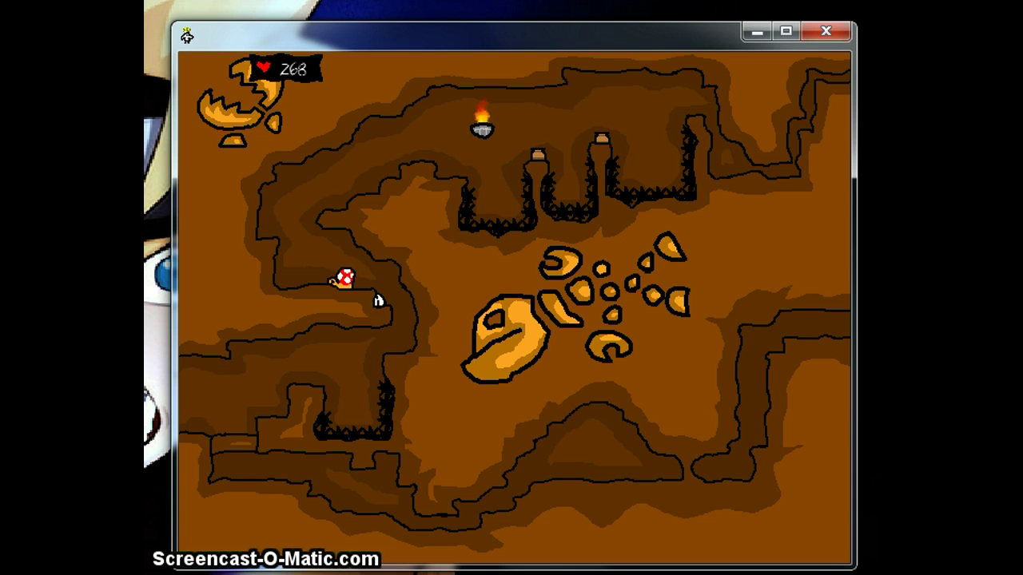
key(Left)
key(Right)
key(Up)
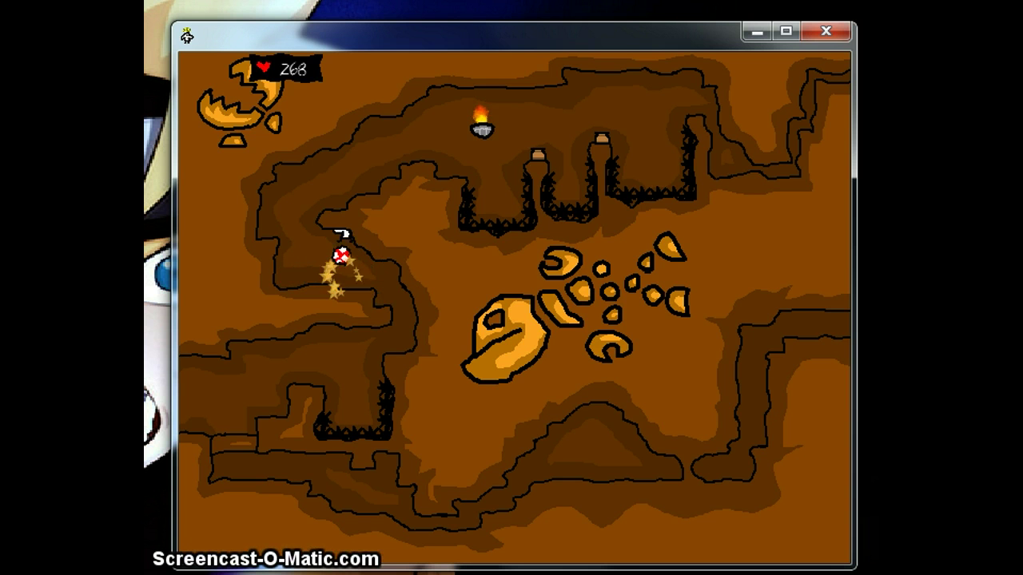
key(Left)
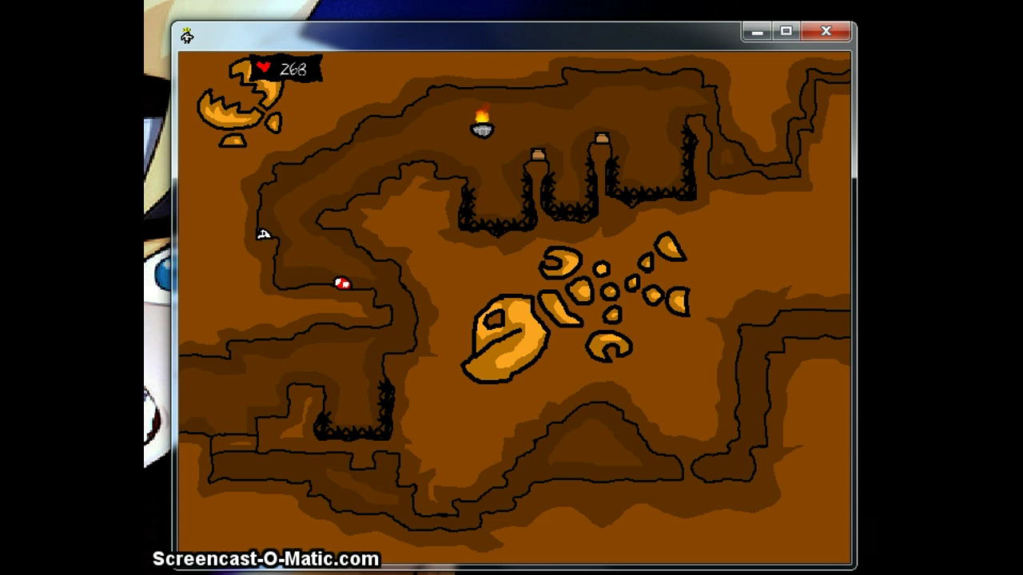
key(Right)
key(Up)
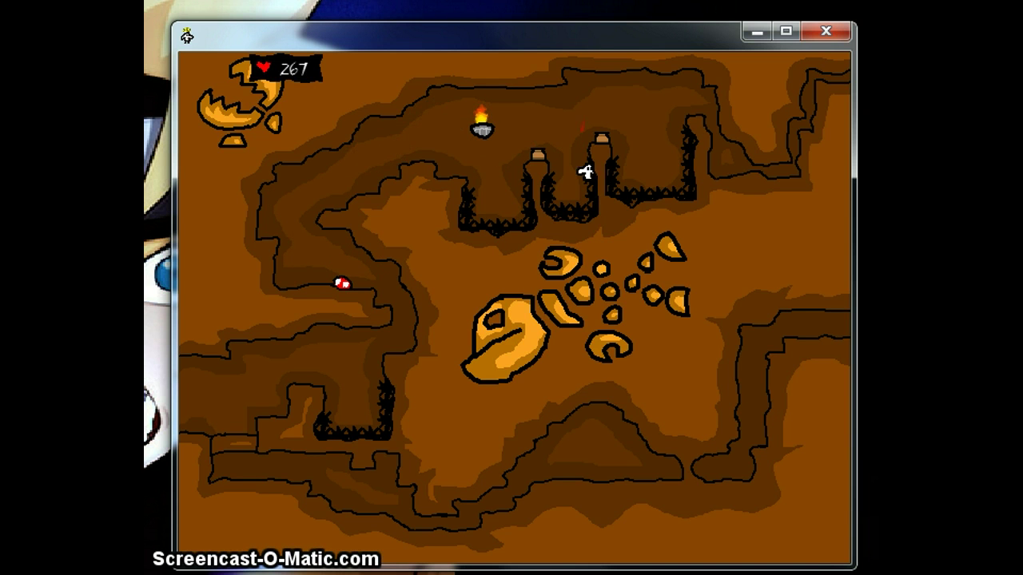
Jump up the right shaft and exit into the four-basin room.
key(Up)
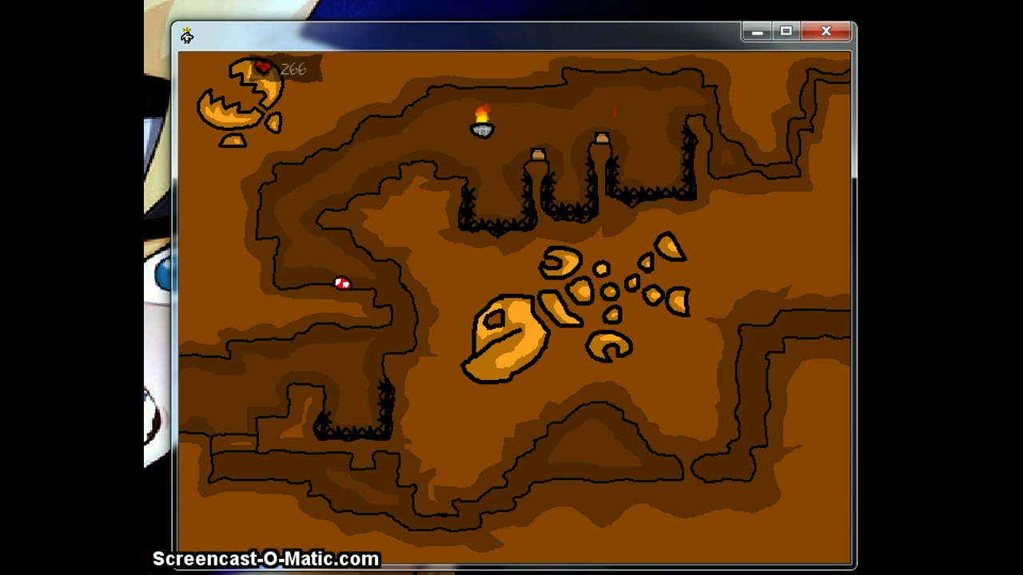
key(Up)
key(Right)
key(Right)
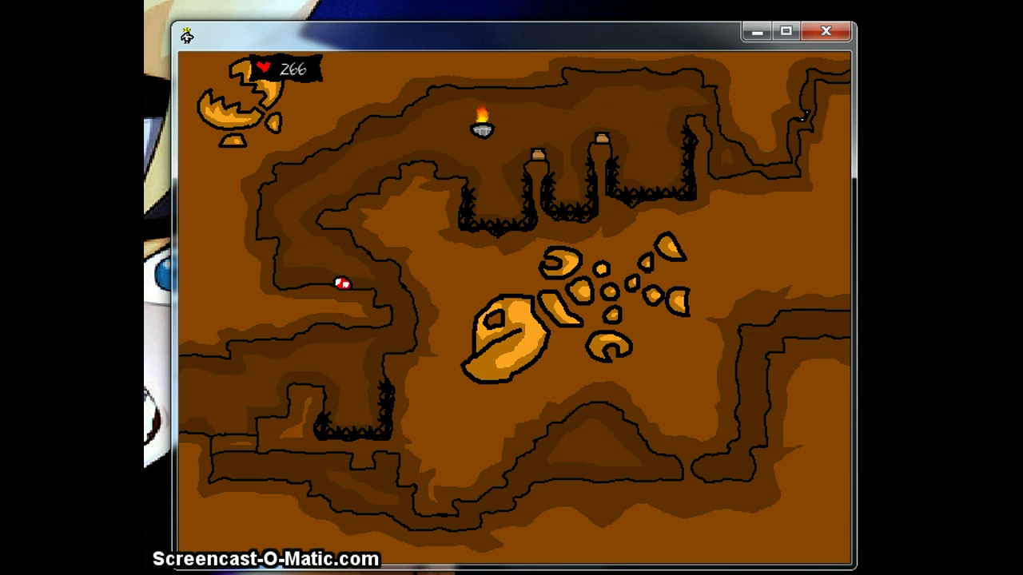
key(Up)
key(Right)
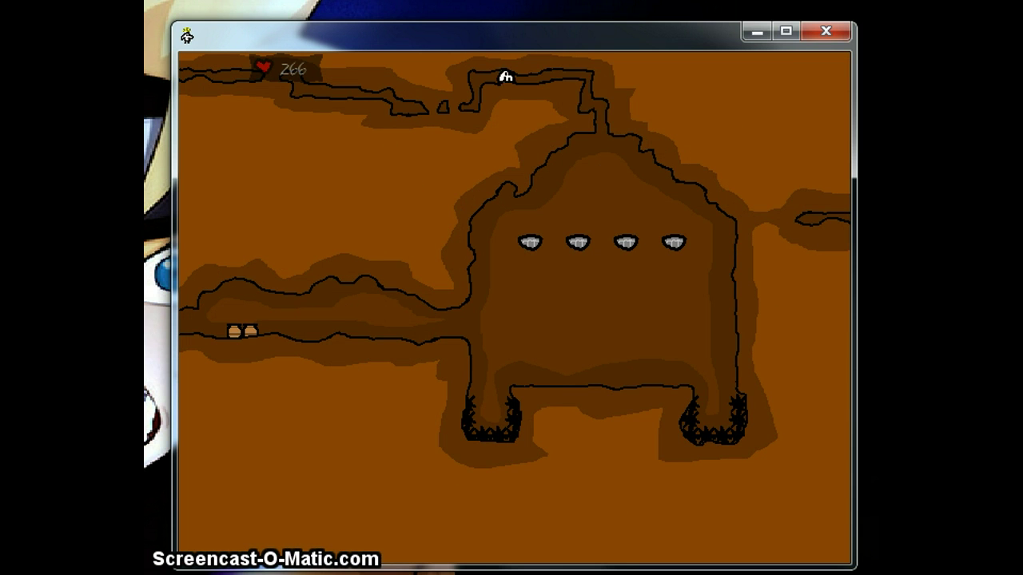
Walk the top tunnel, drop to the basin floor, and head left into the lower tunnel.
key(Right)
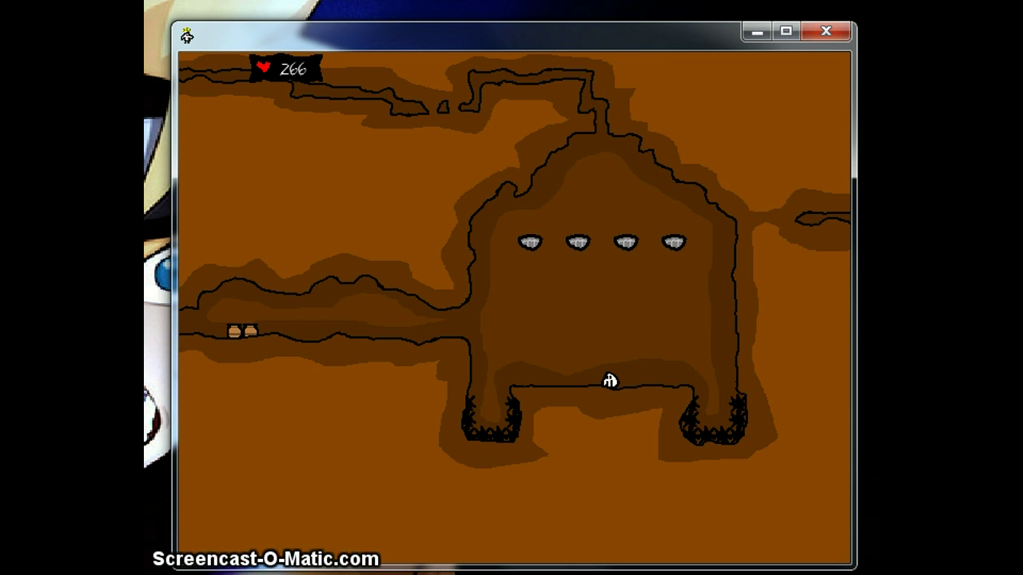
key(Right)
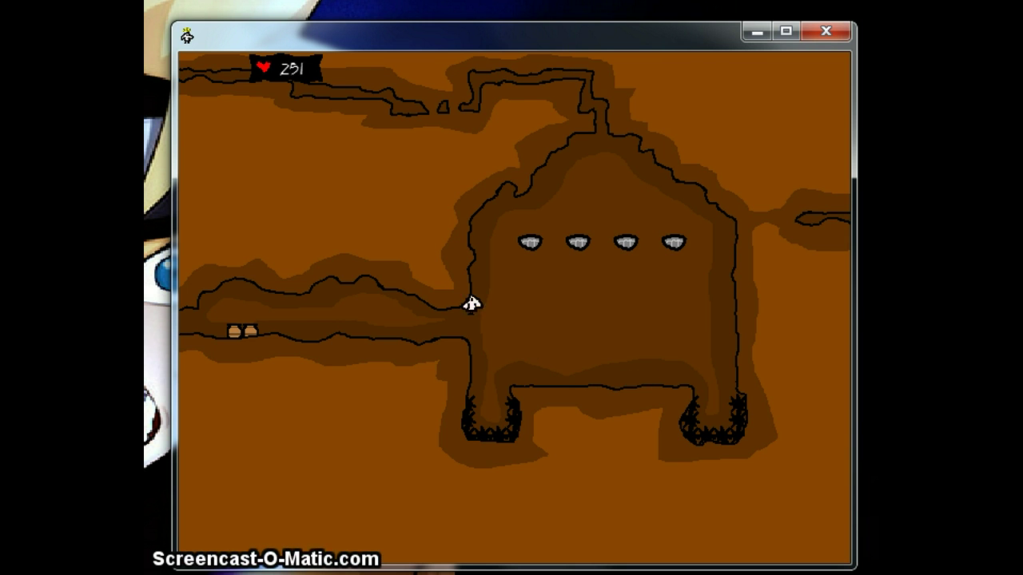
key(Left)
key(Left)
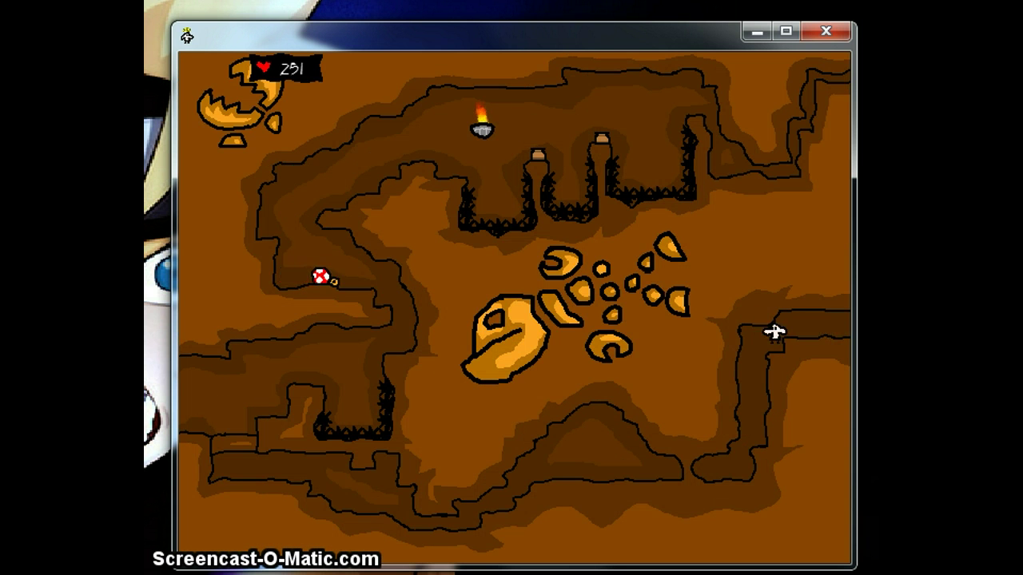
key(Left)
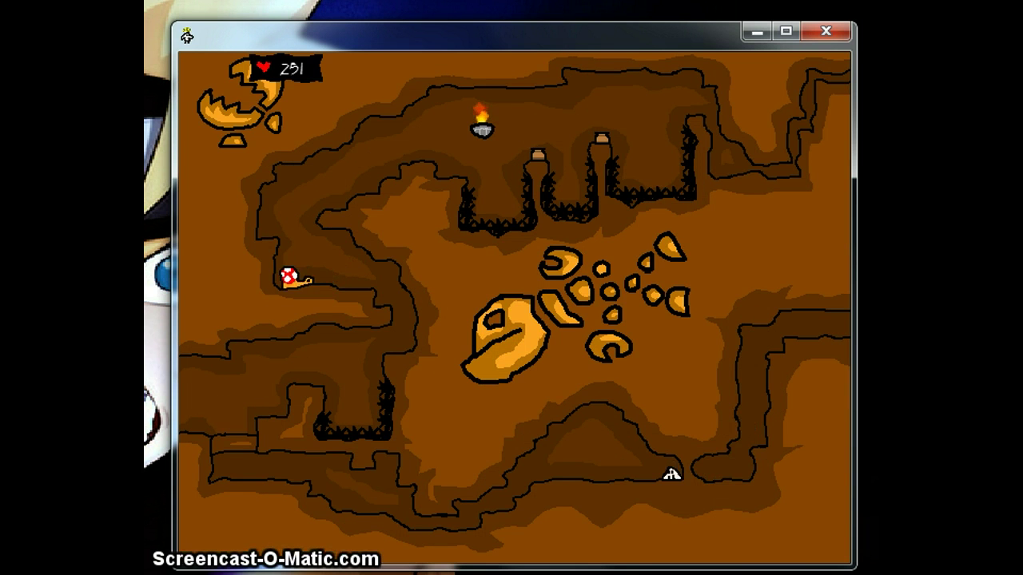
key(Left)
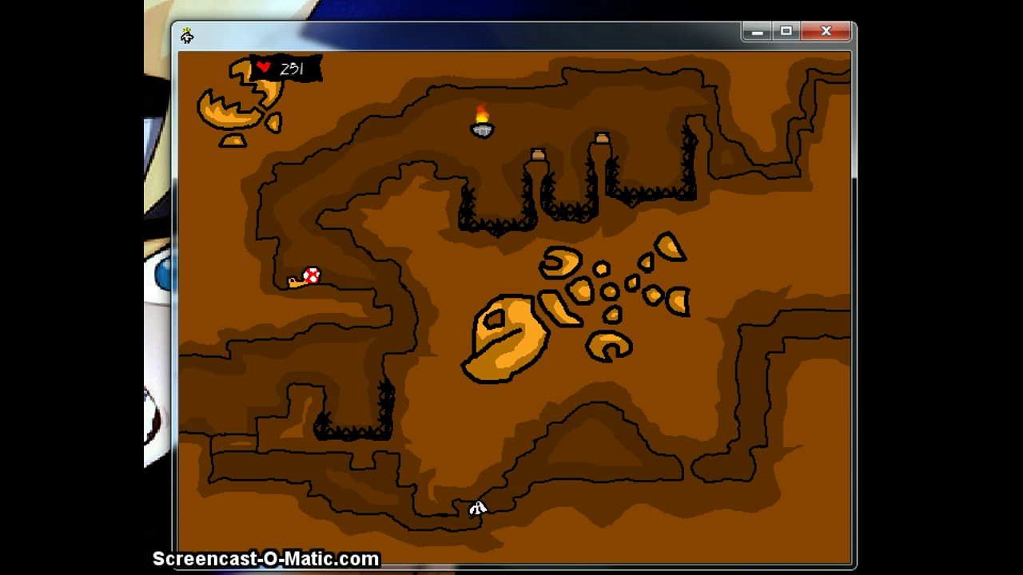
key(Left)
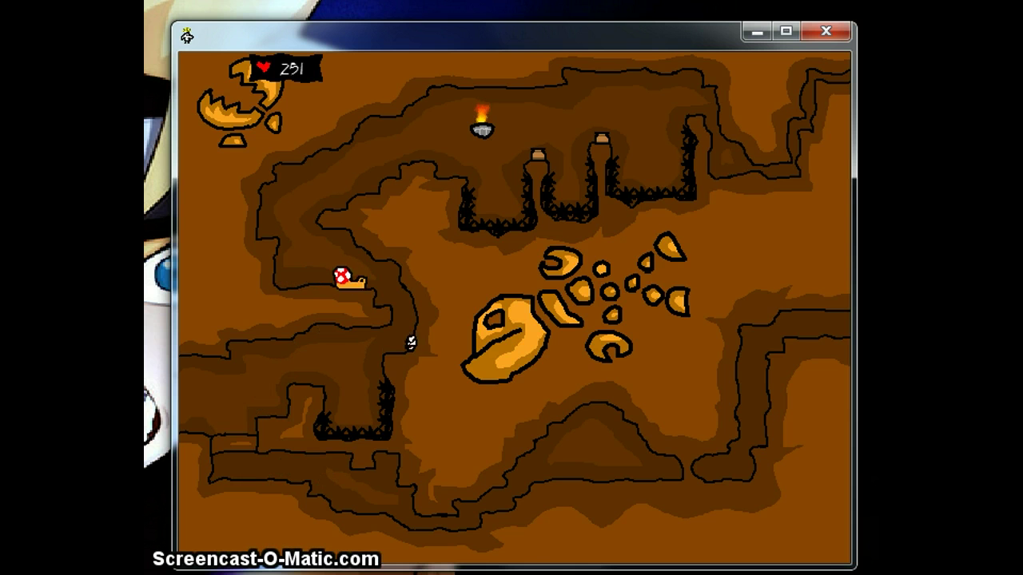
key(Left)
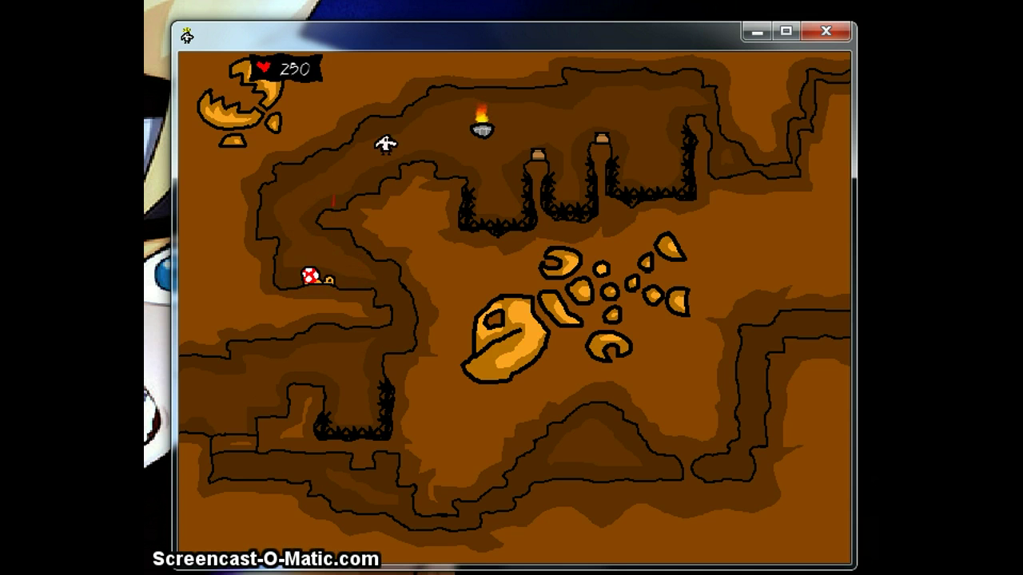
key(Right)
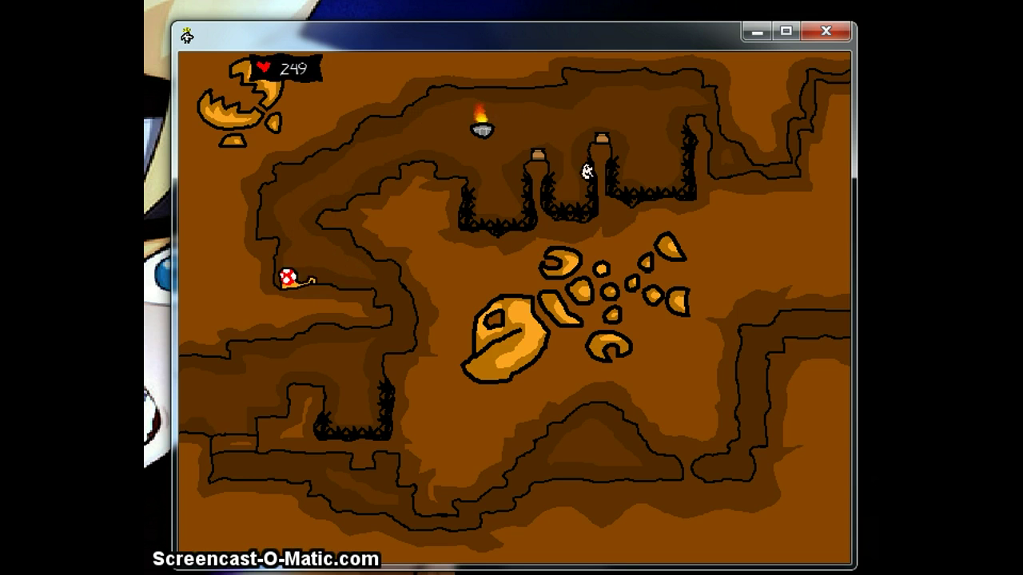
key(Right)
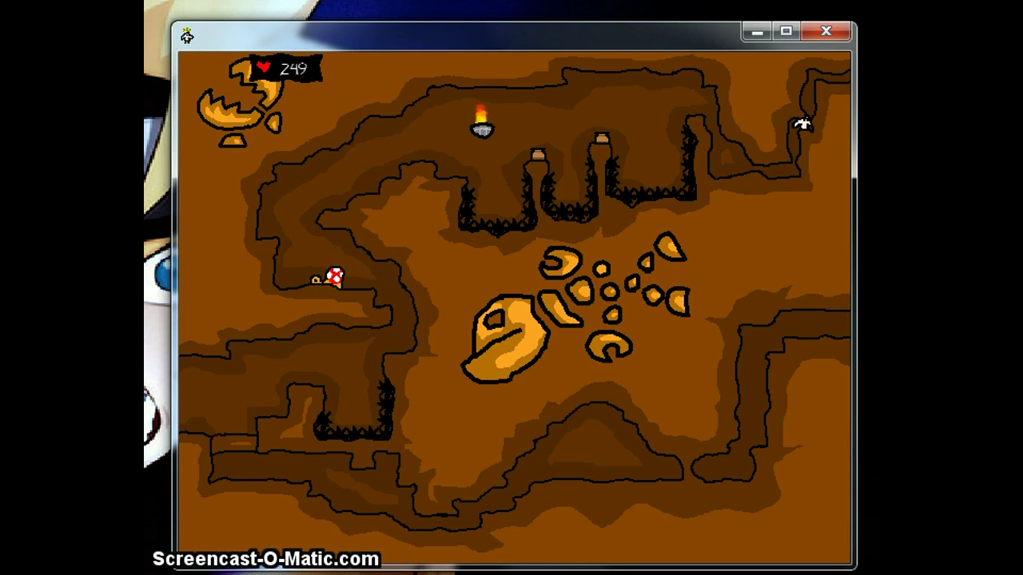
key(Up)
key(Right)
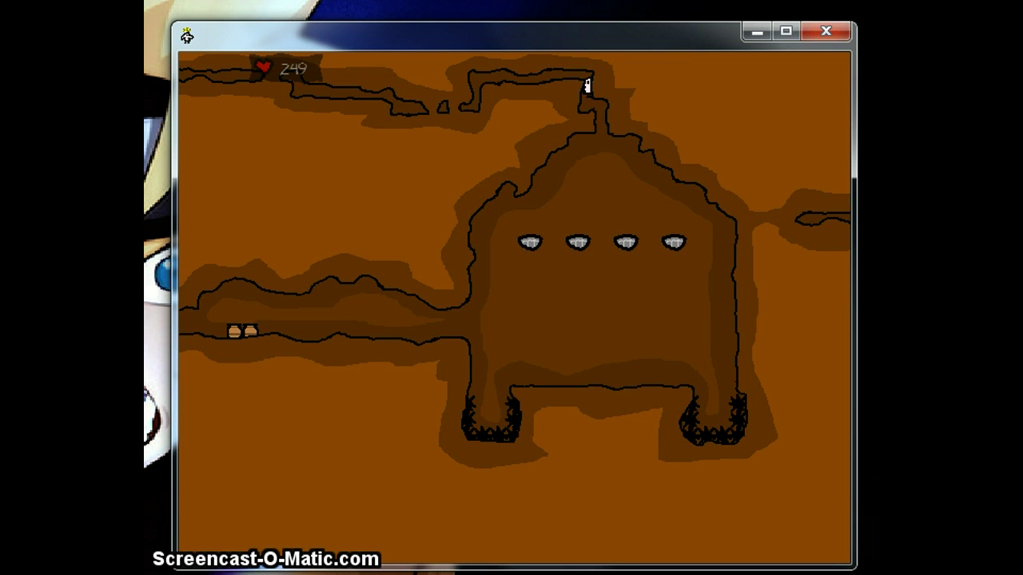
key(Right)
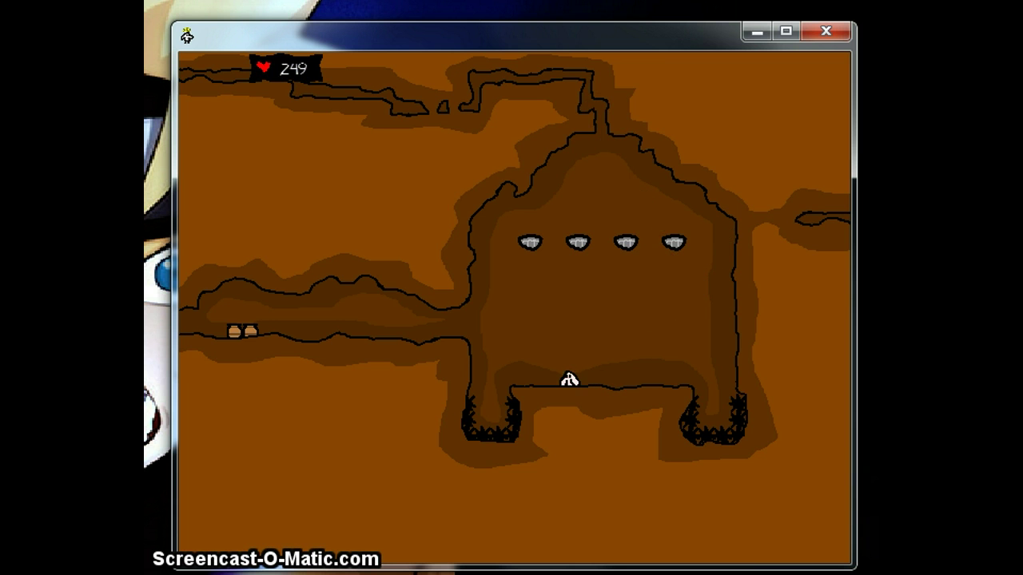
key(Left)
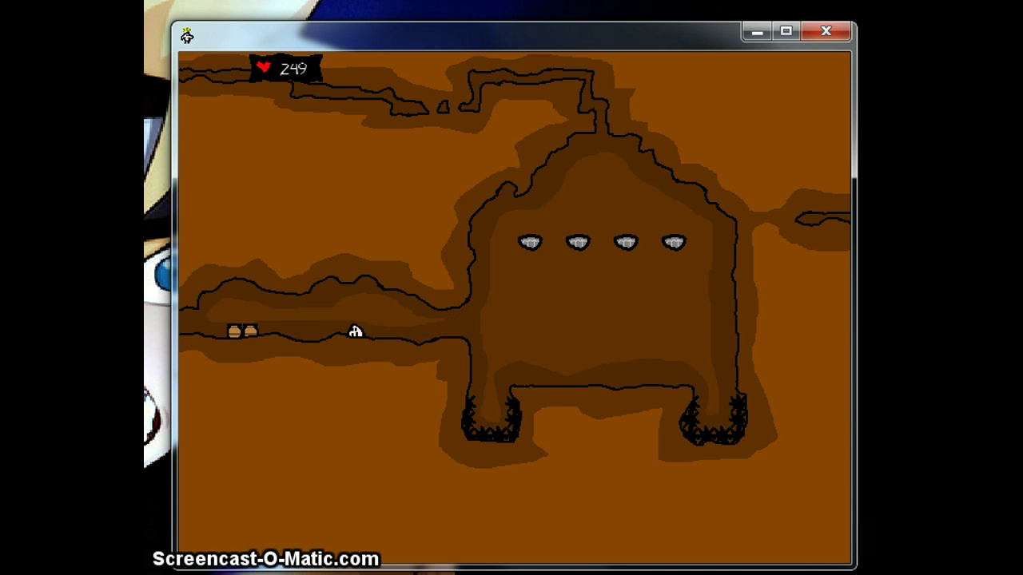
Jump left along the lower tunnel ledges and exit into Nightwalk at 249 health.
key(Left)
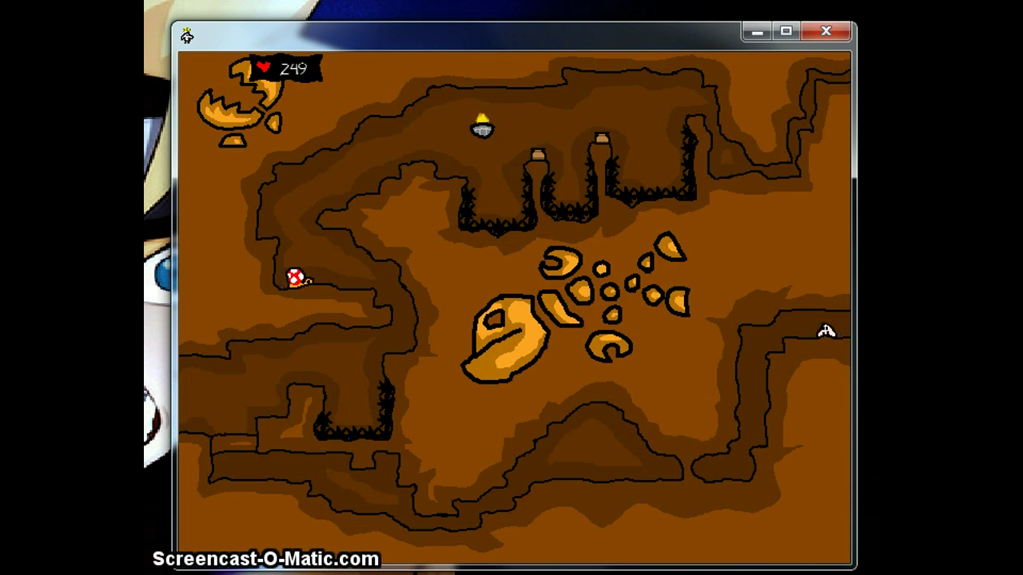
key(Left)
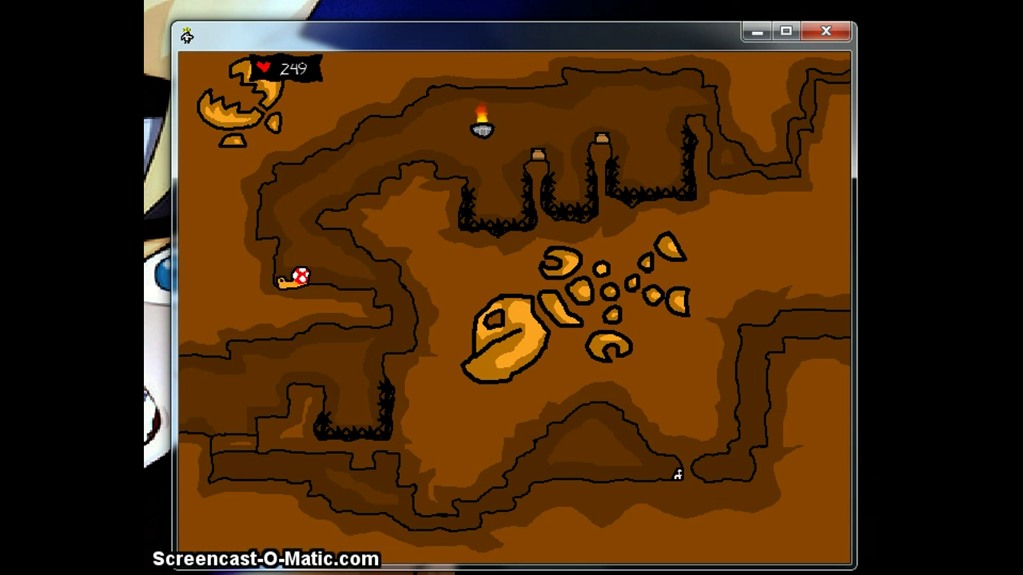
key(Up)
key(Left)
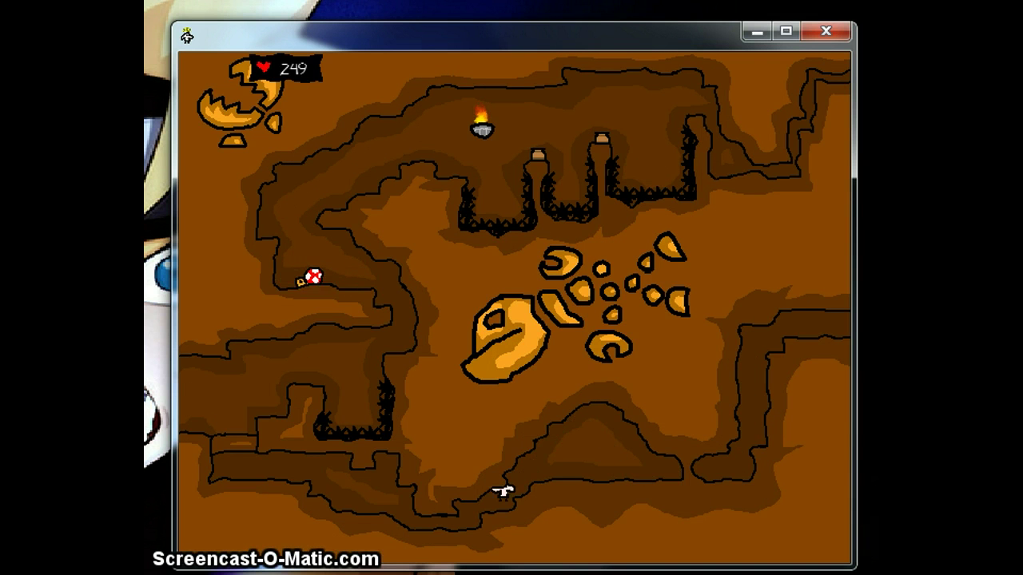
key(Up)
key(Left)
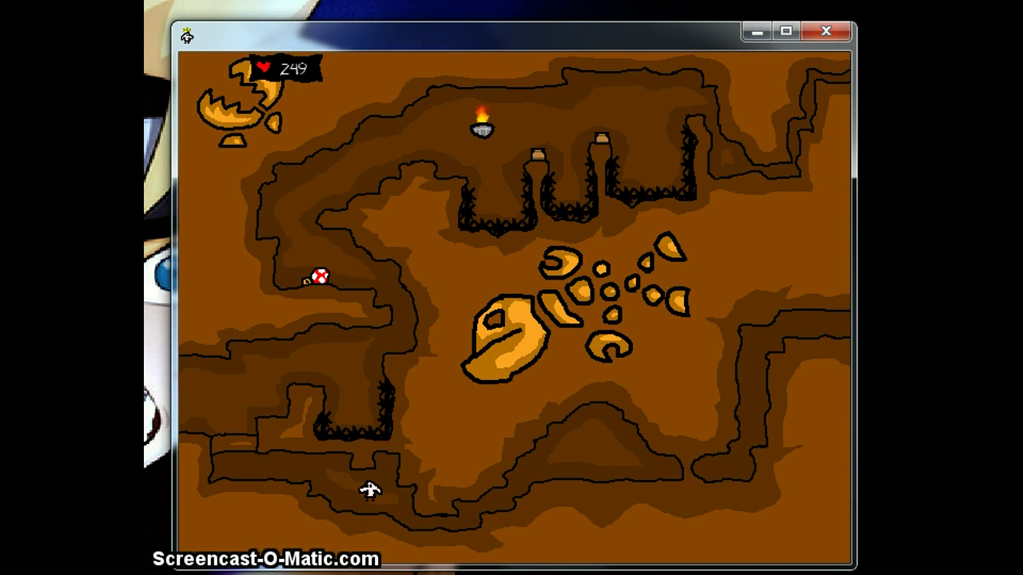
key(Up)
key(Left)
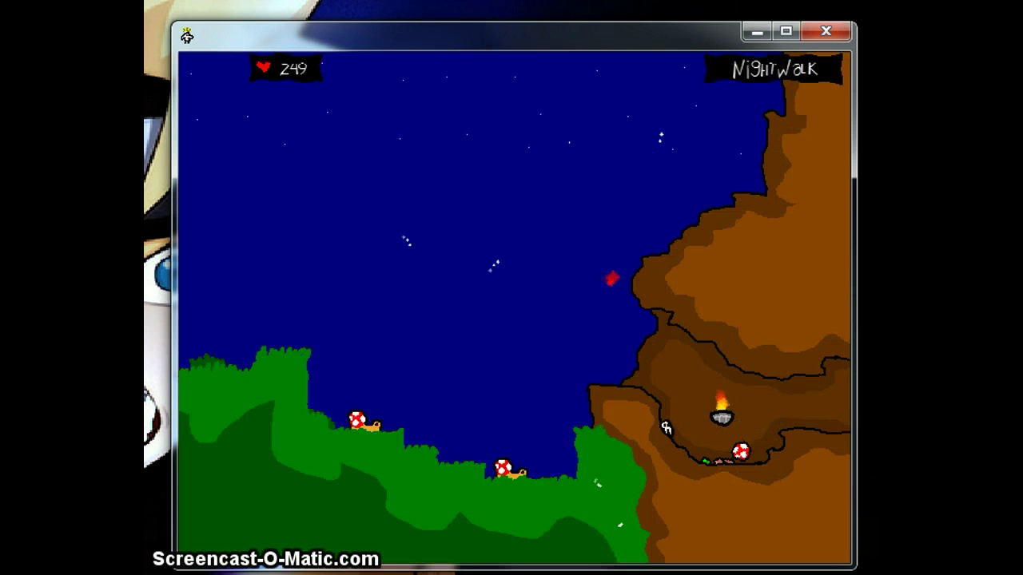
Grab the lower-ledge items, then jump up the cliff to the statue outcrop.
key(Right)
key(Up)
key(Left)
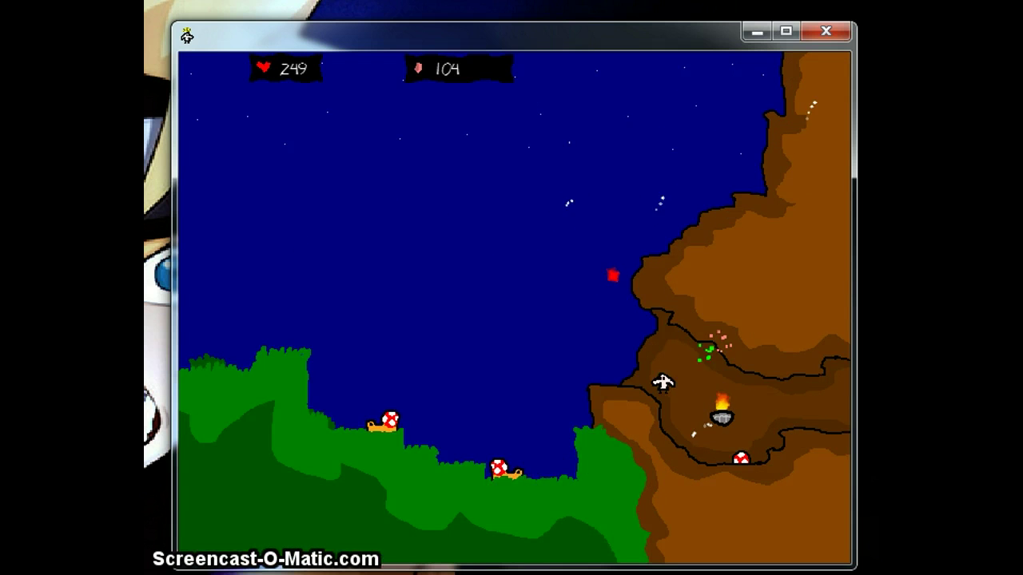
key(Up)
key(Right)
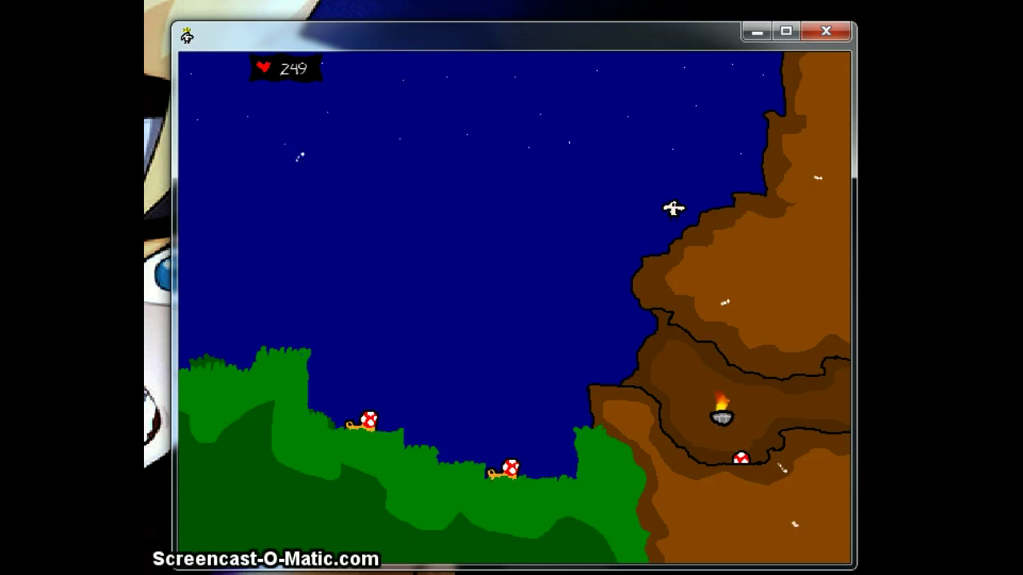
key(Up)
key(Up)
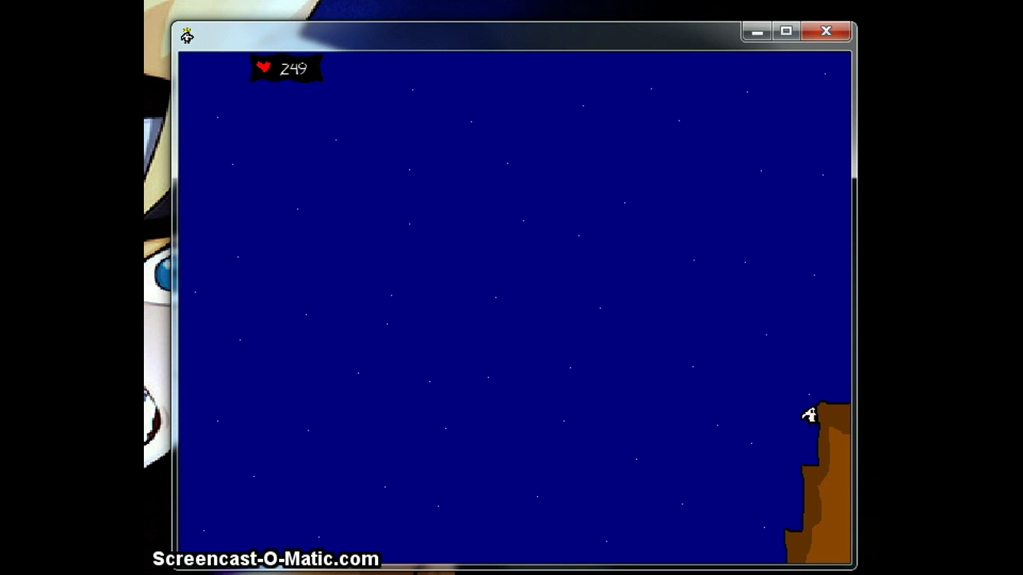
key(Right)
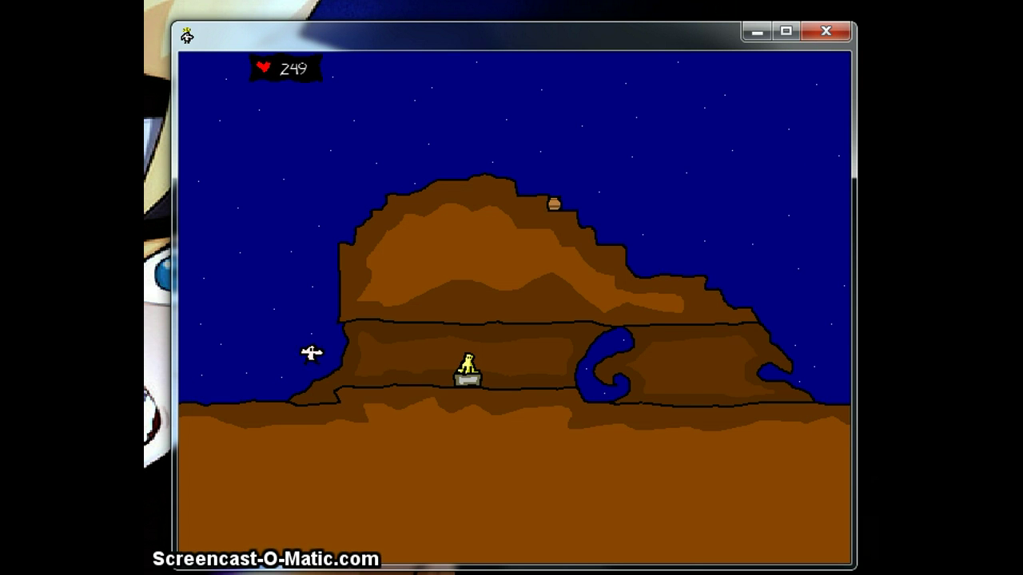
Pass the rock, jump across the red-floater slope, and leap into the grey-tree cave.
key(Right)
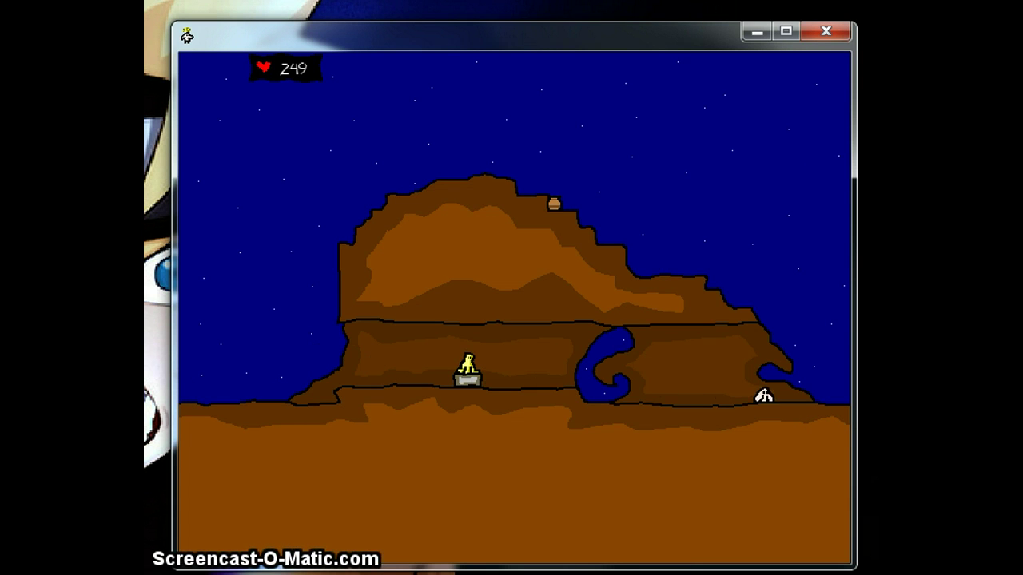
key(Right)
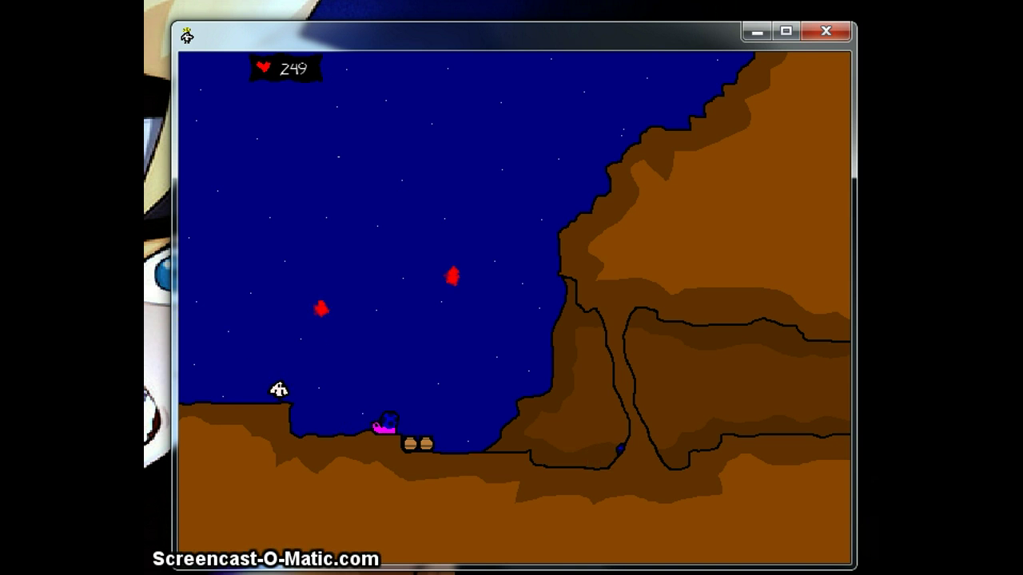
key(Up)
key(Right)
key(Up)
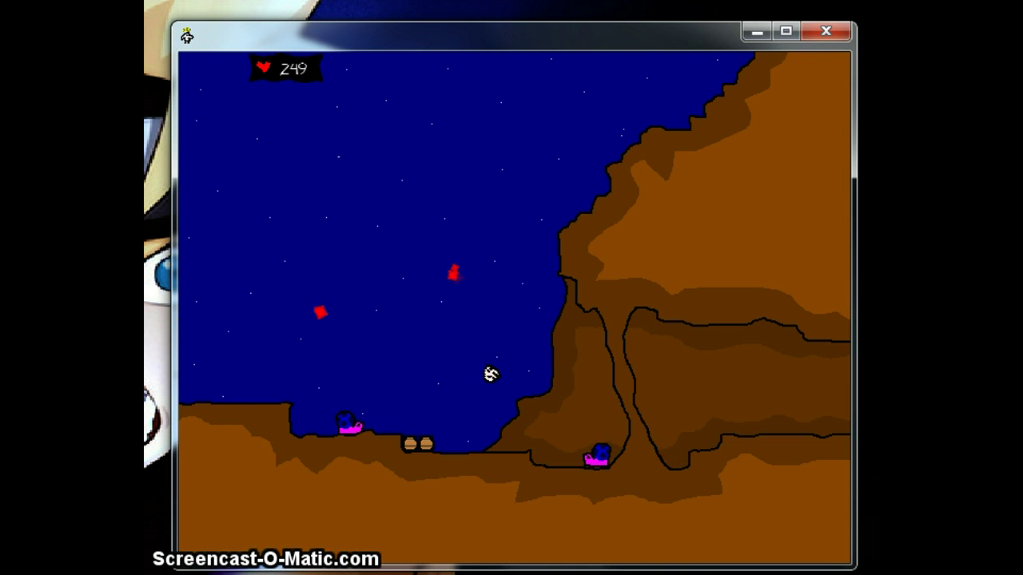
key(Right)
key(Up)
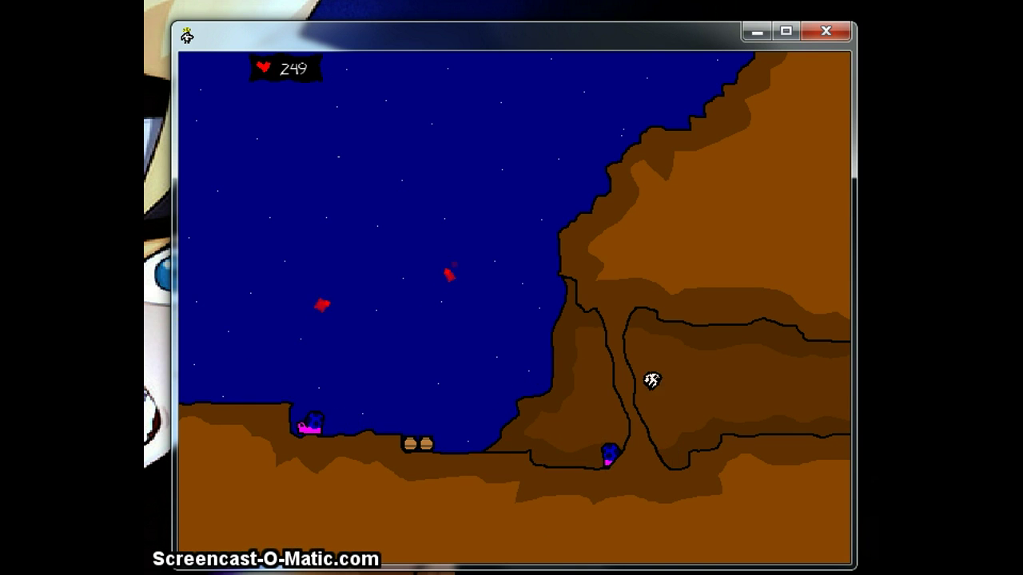
key(Right)
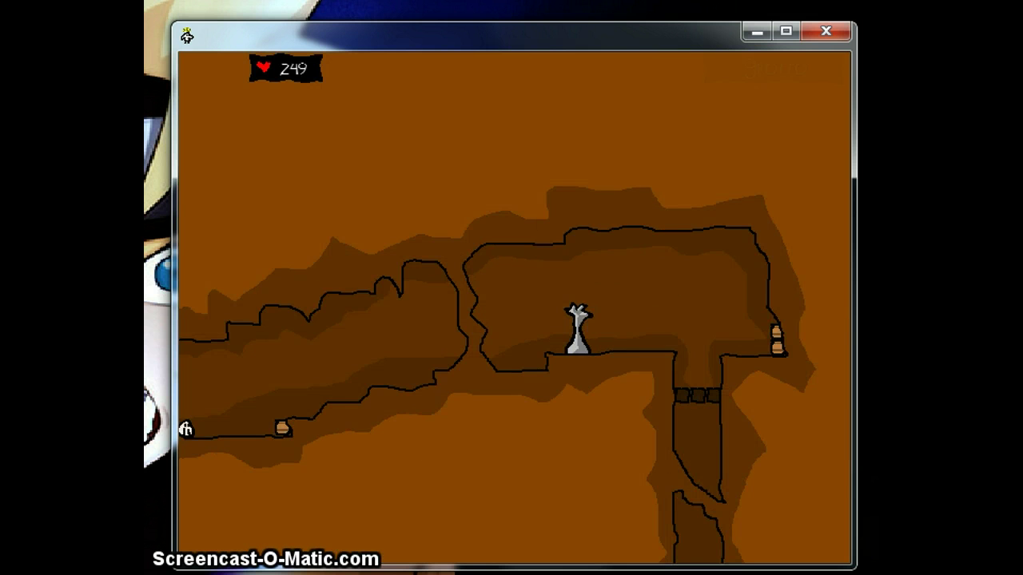
Jump up and continue right past the carvings to the four-torch chamber above water.
key(Up)
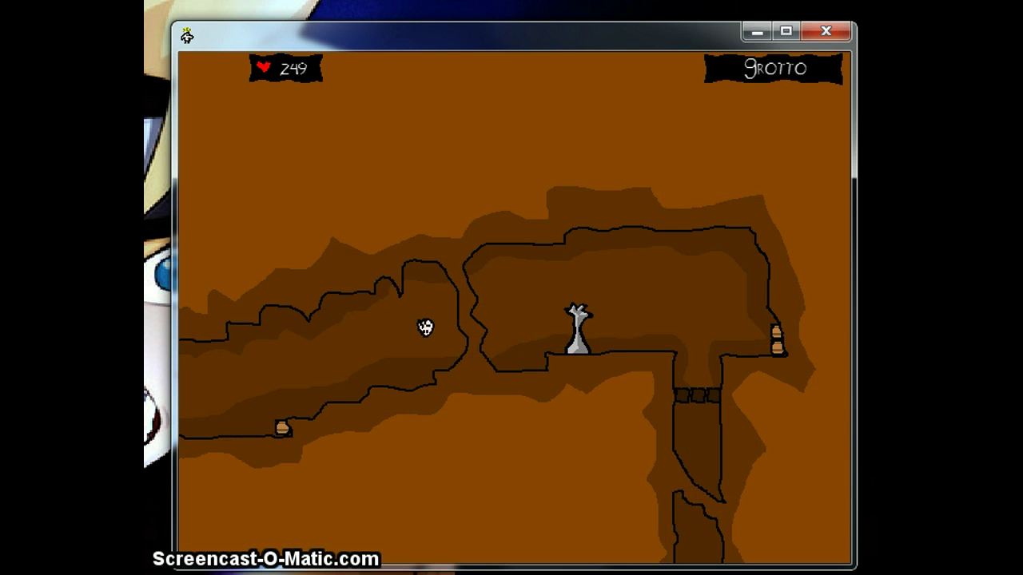
key(Right)
key(Right)
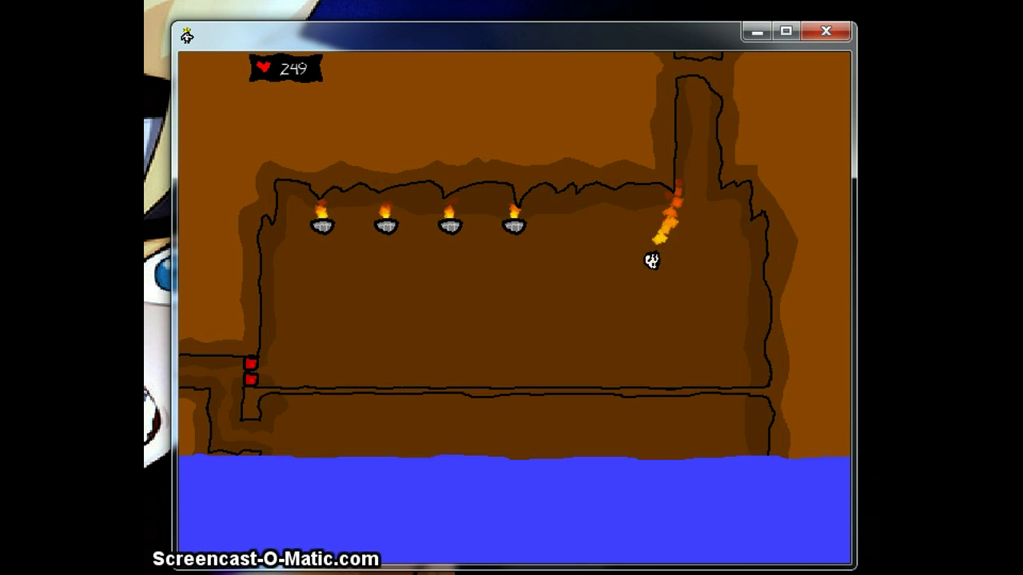
Drop onto the ledge and pace left and right along it.
key(Left)
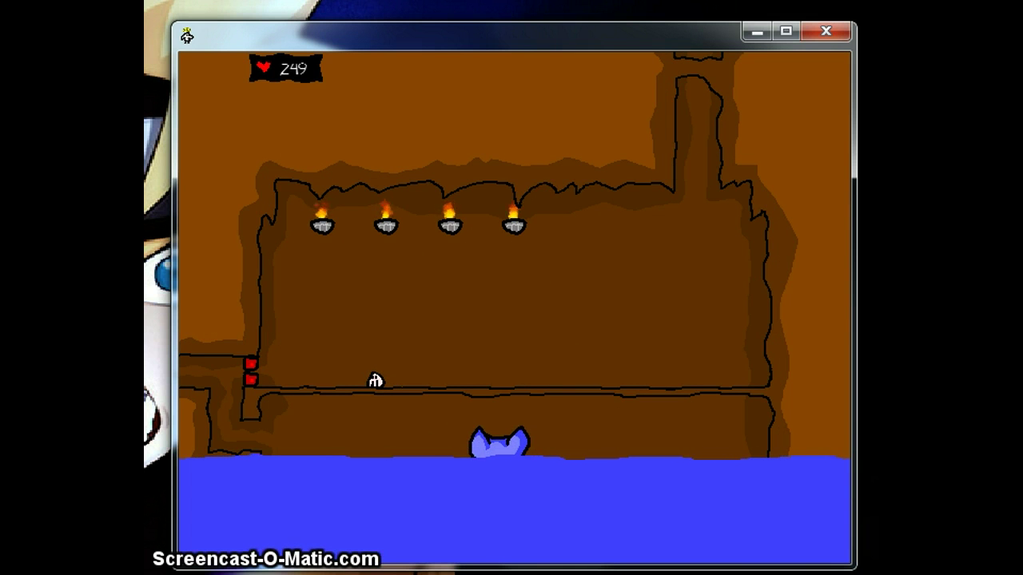
key(Left)
key(Right)
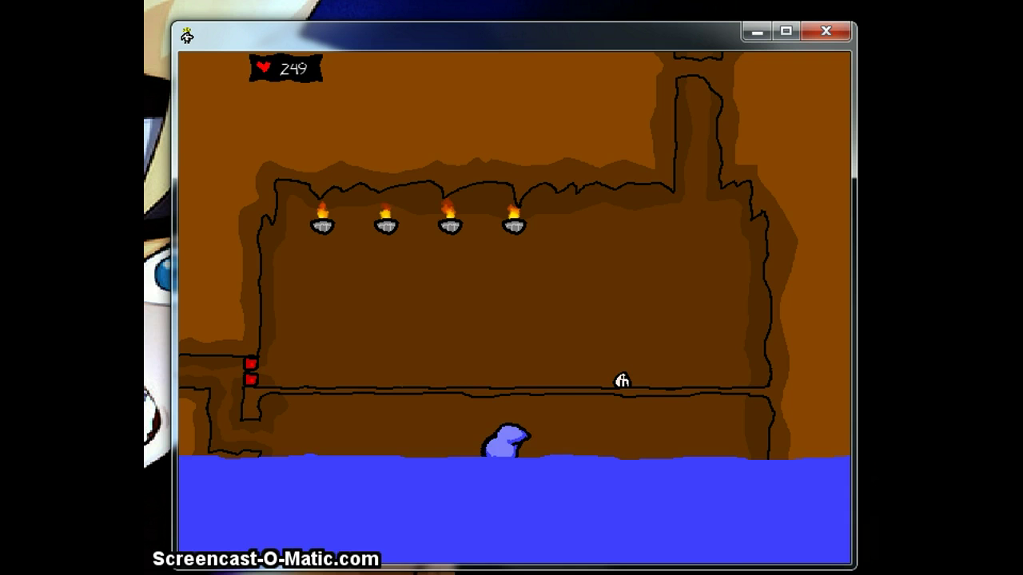
key(Left)
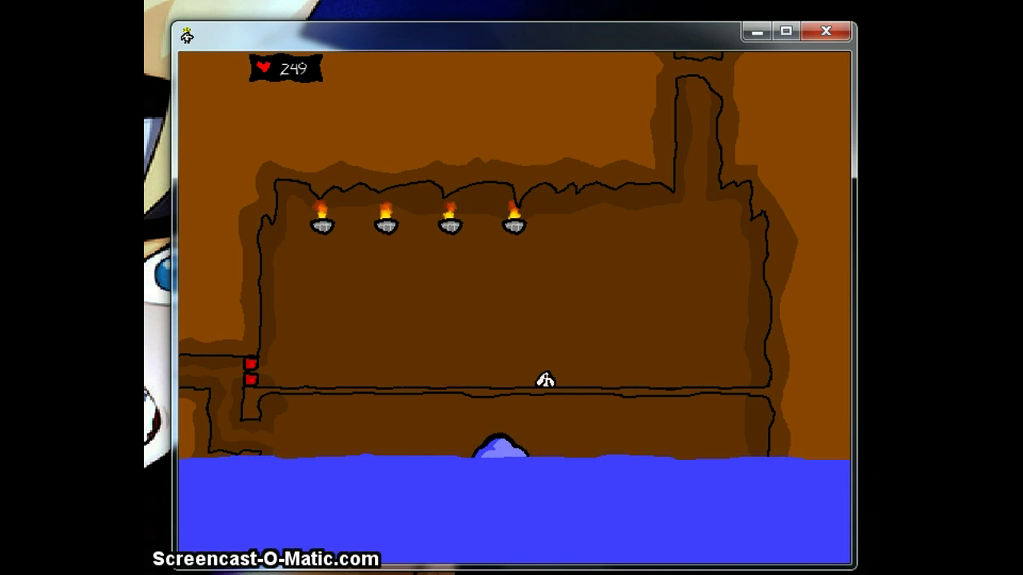
key(Right)
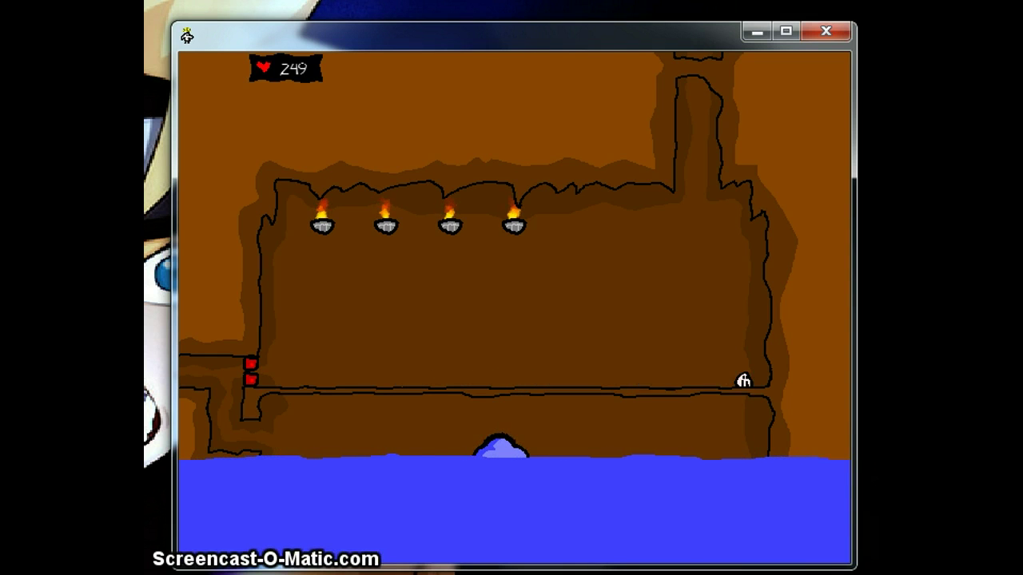
key(Left)
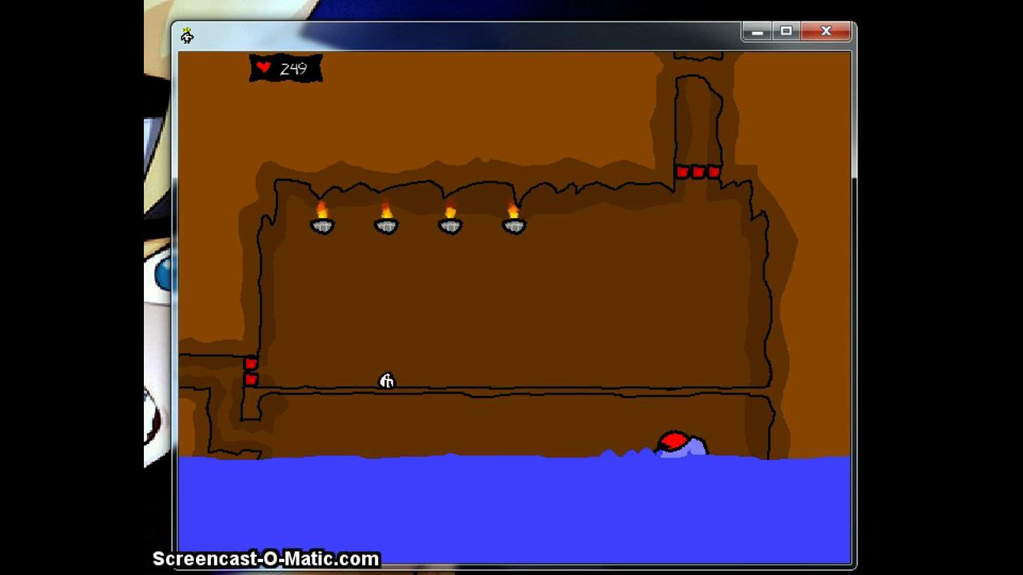
Jump clear of the water creature's leaps while keeping health at 249.
key(Up)
key(Right)
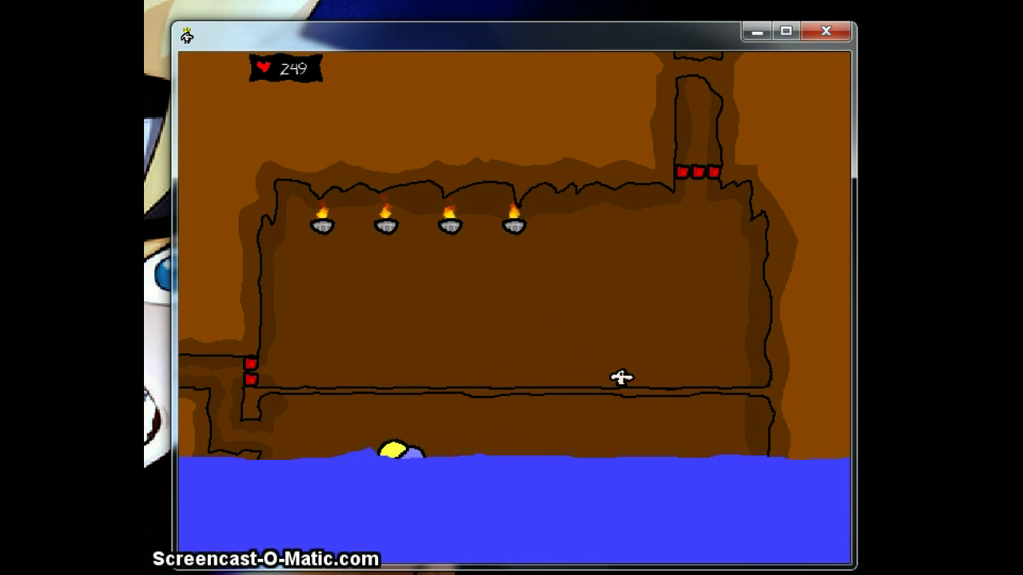
key(Left)
key(Up)
key(Left)
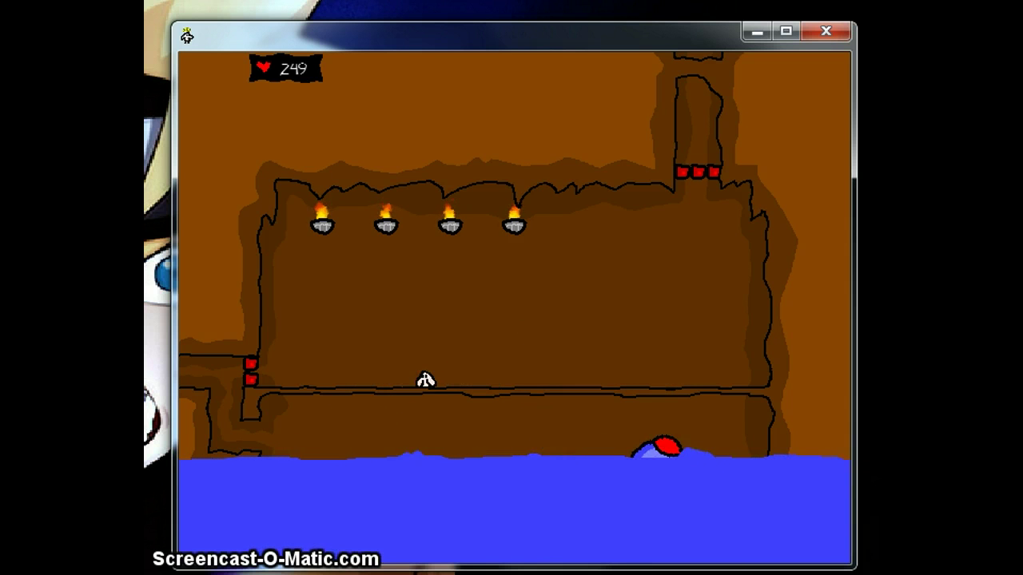
key(Right)
key(Right)
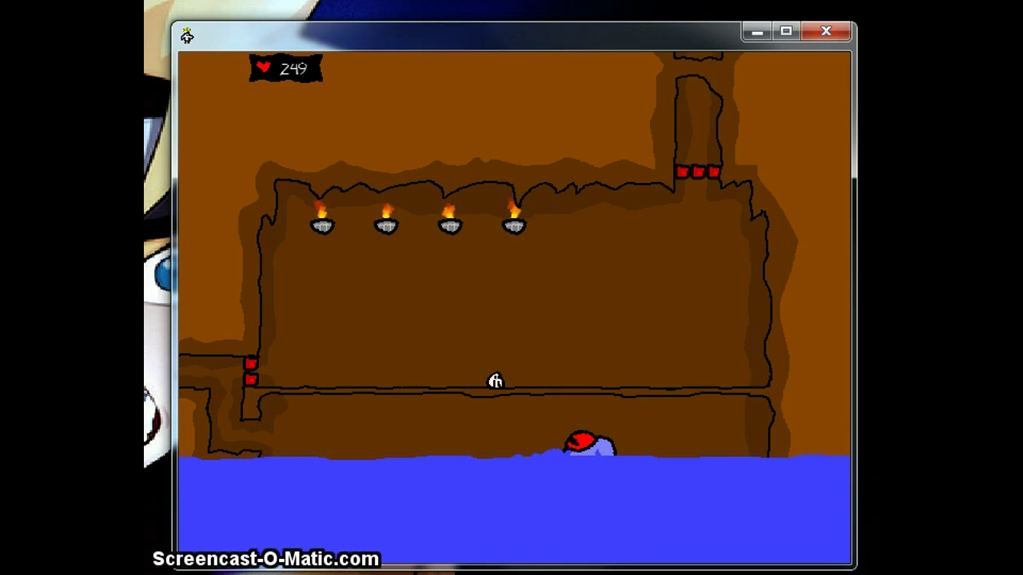
key(Right)
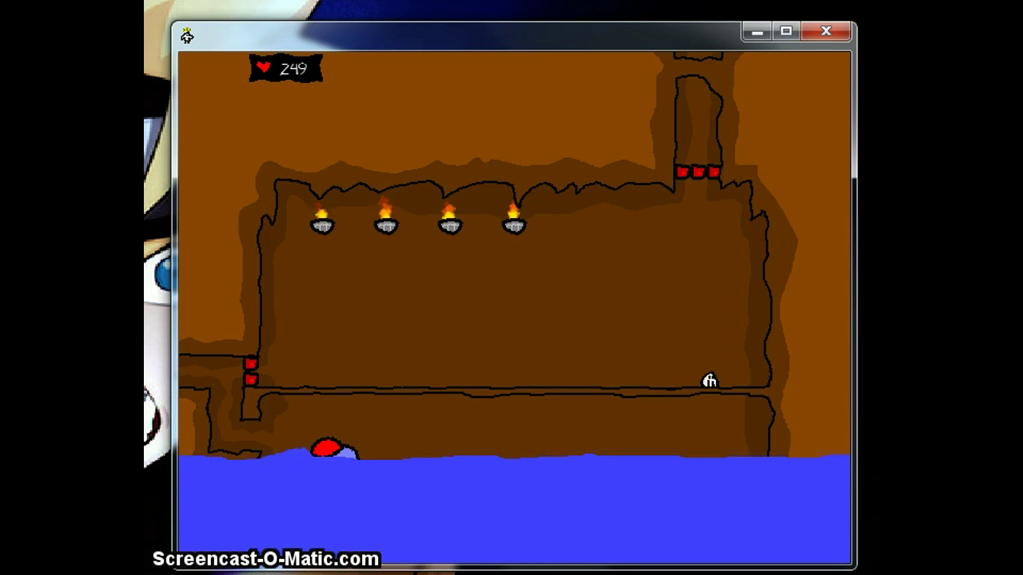
key(Left)
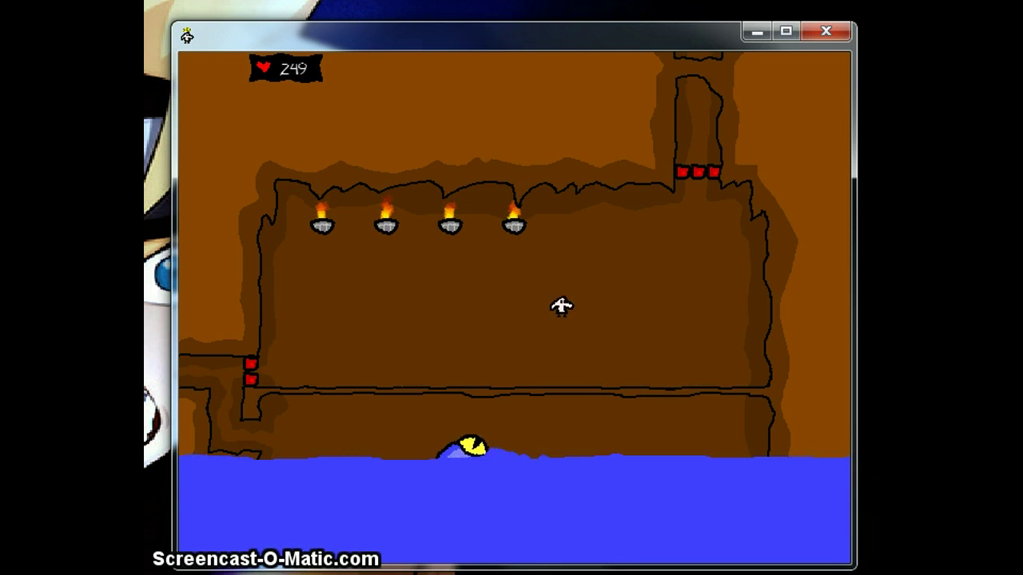
Land on the ledge and jump to dodge the emerging red creature.
key(Right)
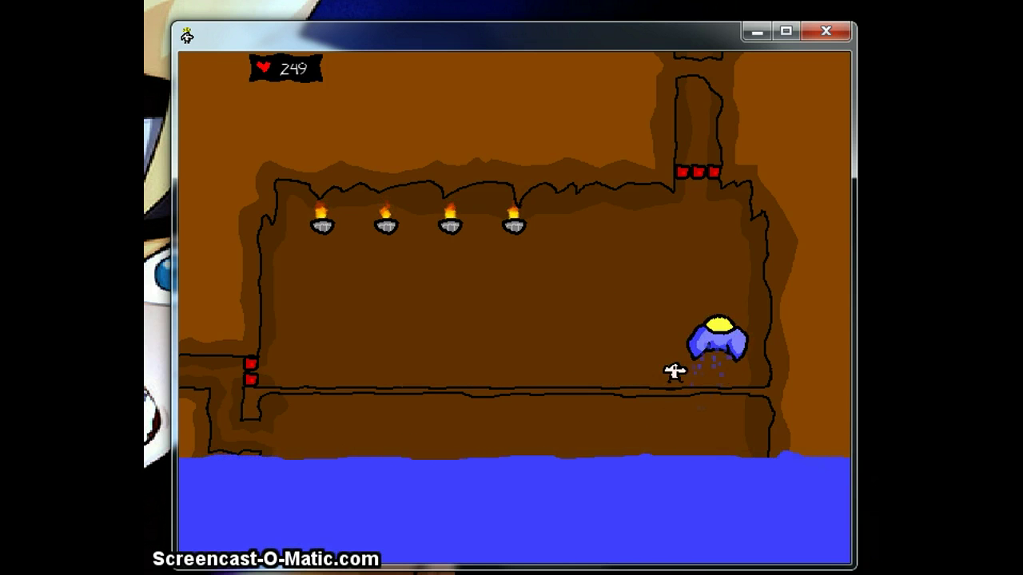
key(Up)
key(Left)
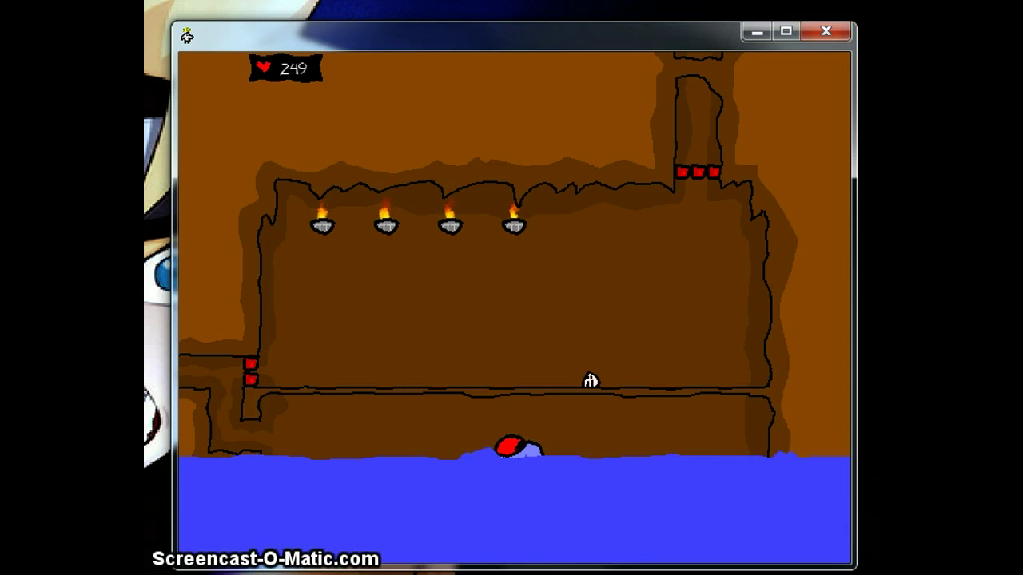
key(Right)
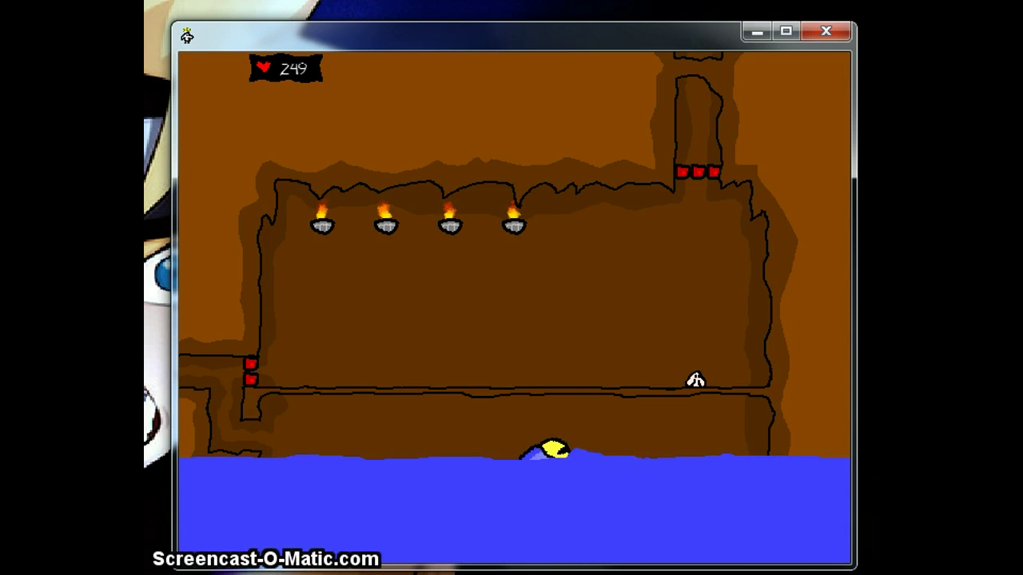
key(Left)
key(Up)
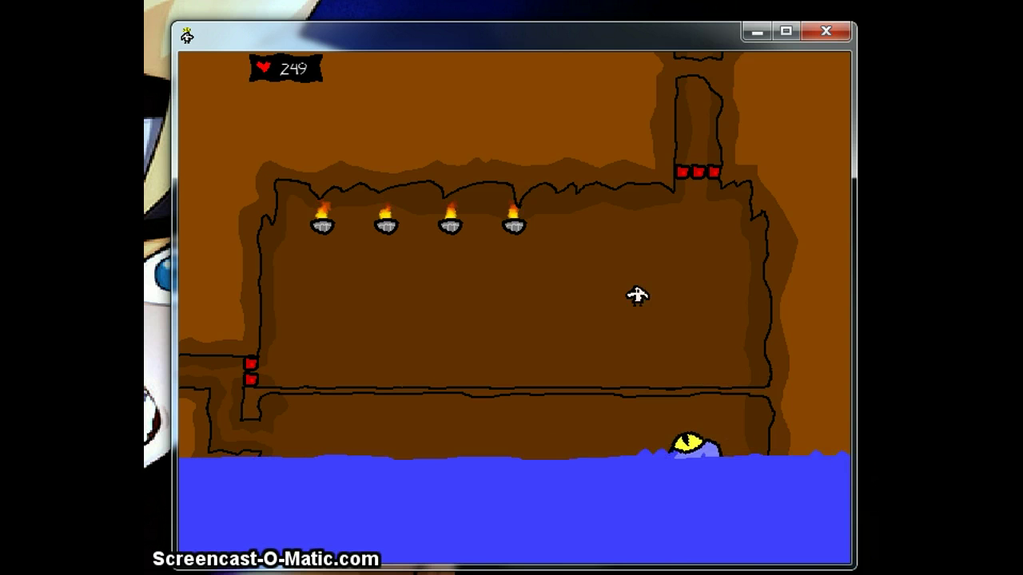
key(Left)
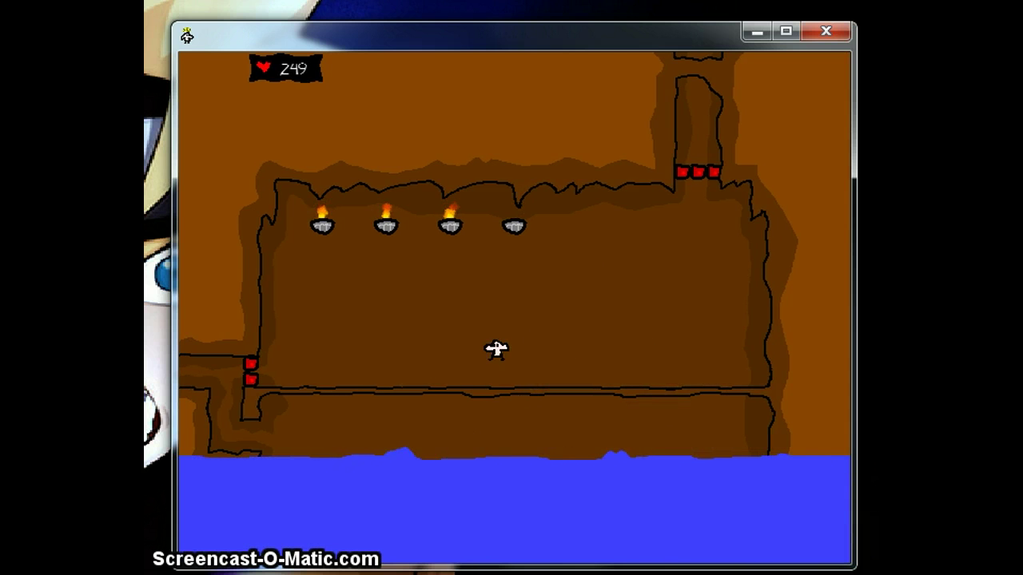
Pace back and forth along the ledge to avoid the creature.
key(Left)
key(Right)
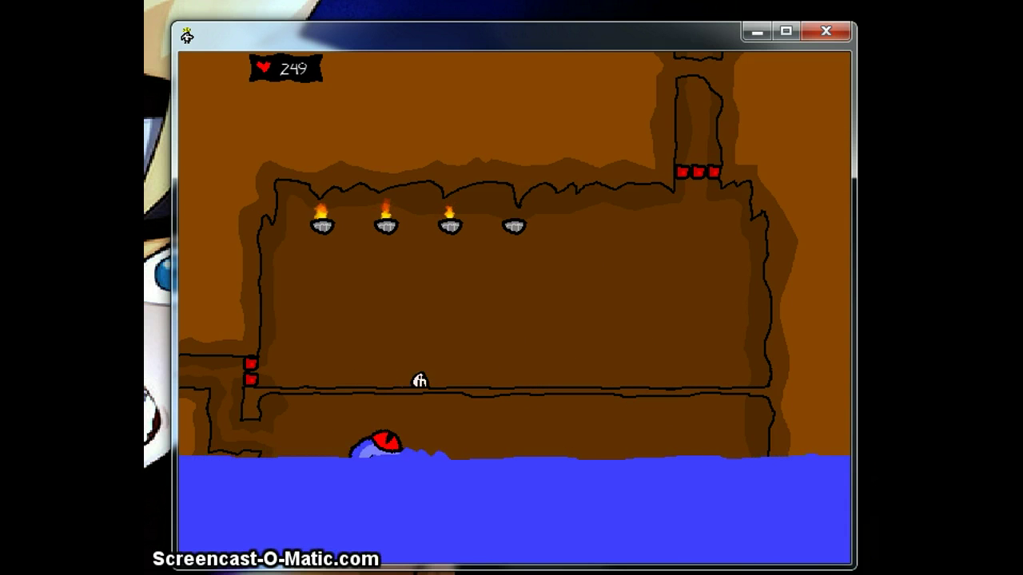
key(Right)
key(Right)
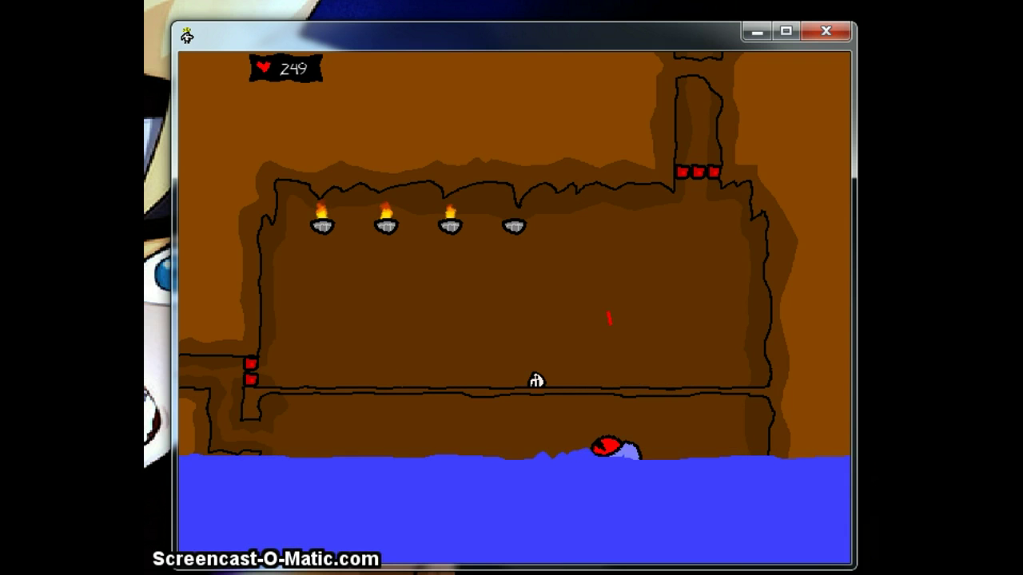
key(Left)
key(Right)
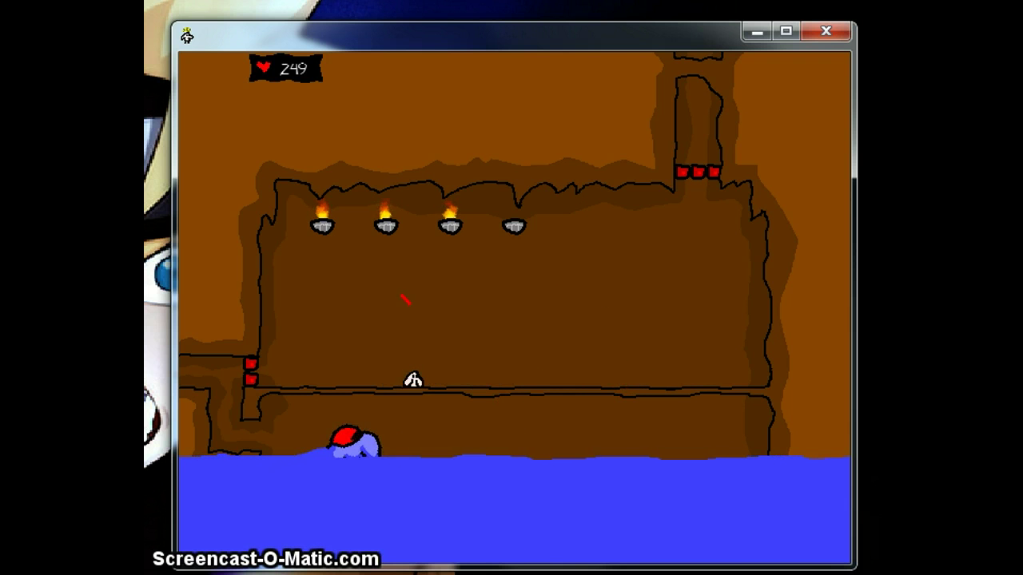
key(Right)
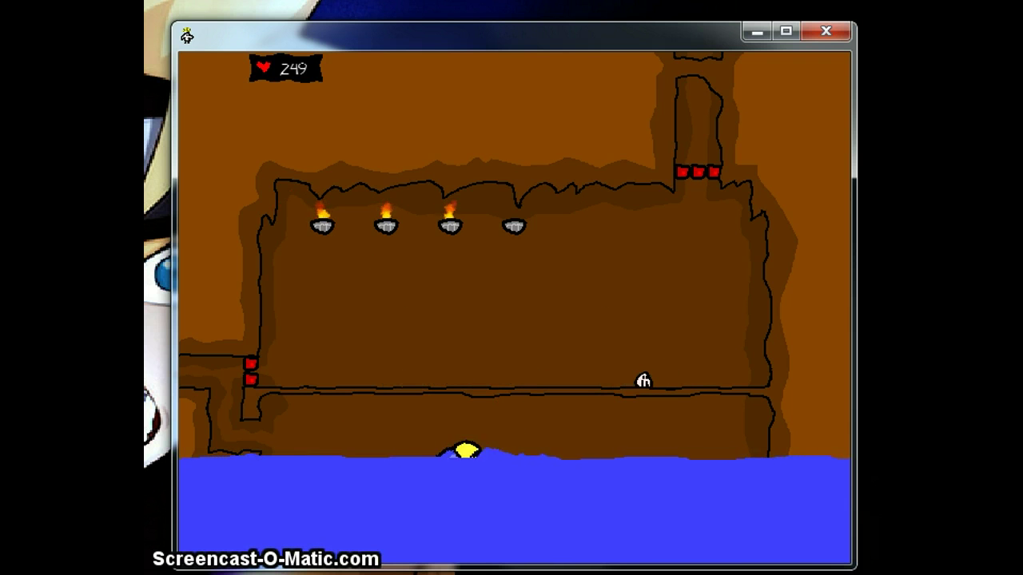
Jump away as the creature lands nearby, then reach the ledge's far end.
key(Up)
key(Left)
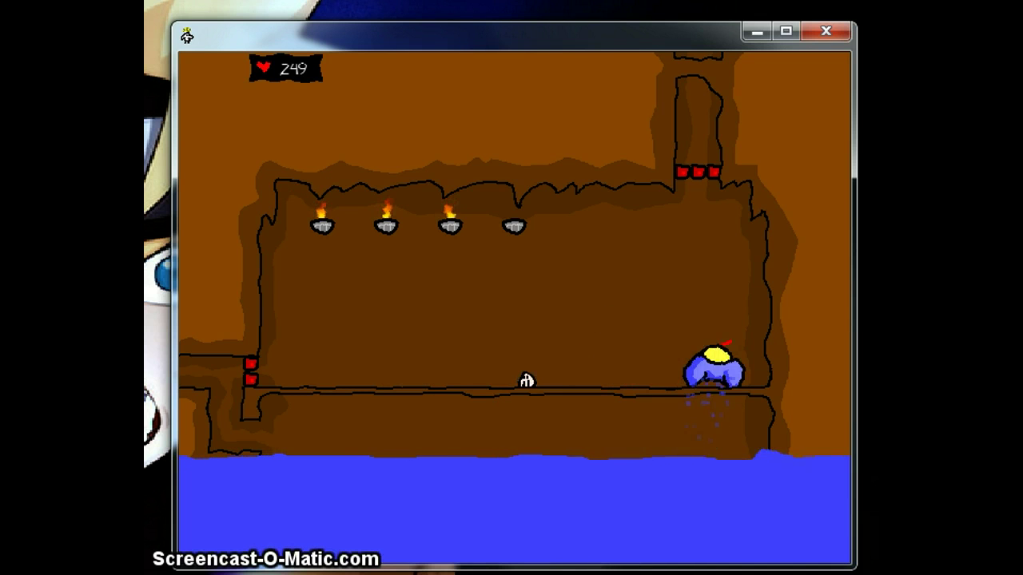
key(Up)
key(Right)
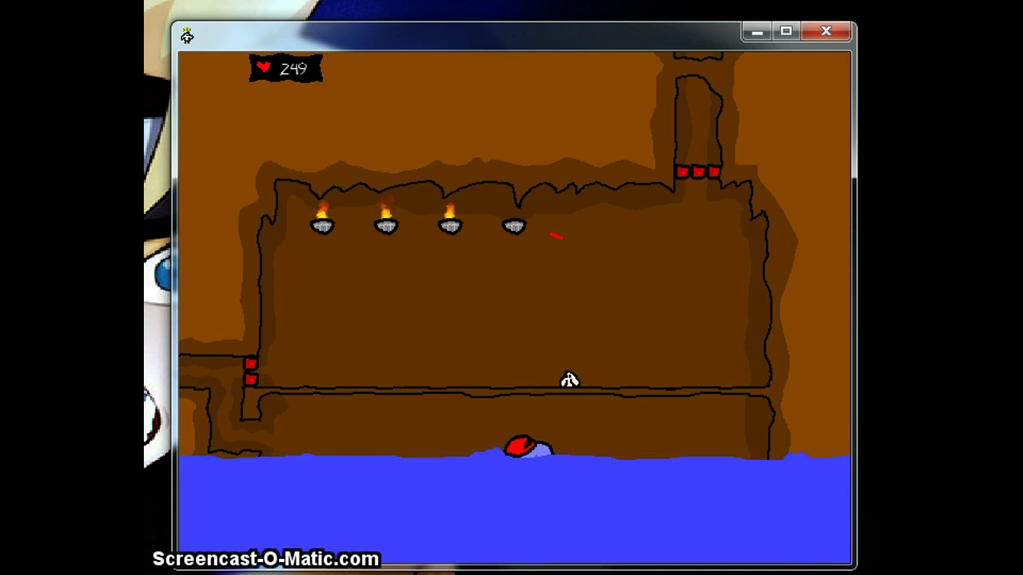
key(Left)
key(Right)
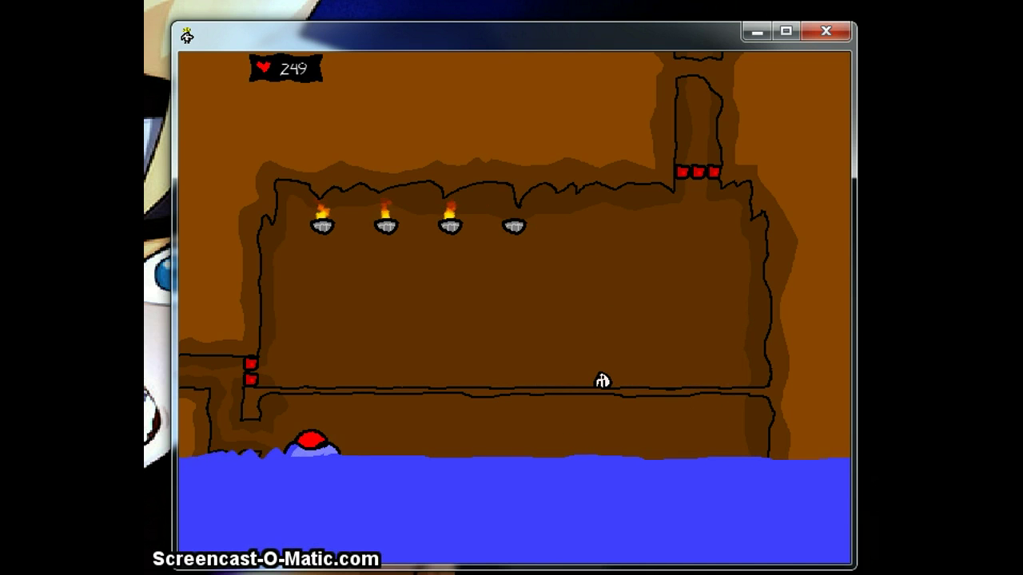
key(Right)
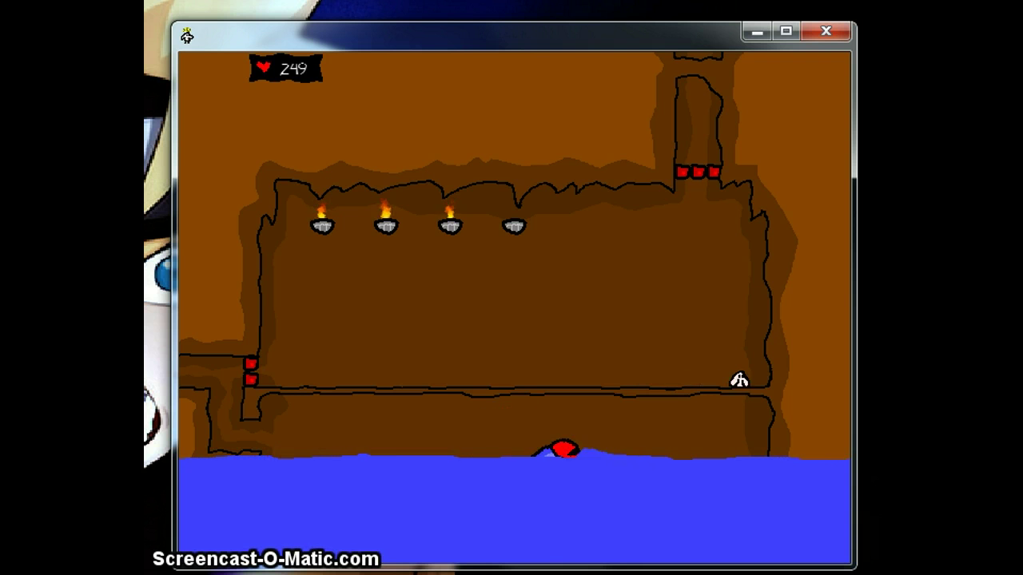
Reposition along the ledge and close in on the red creature to attack.
key(Left)
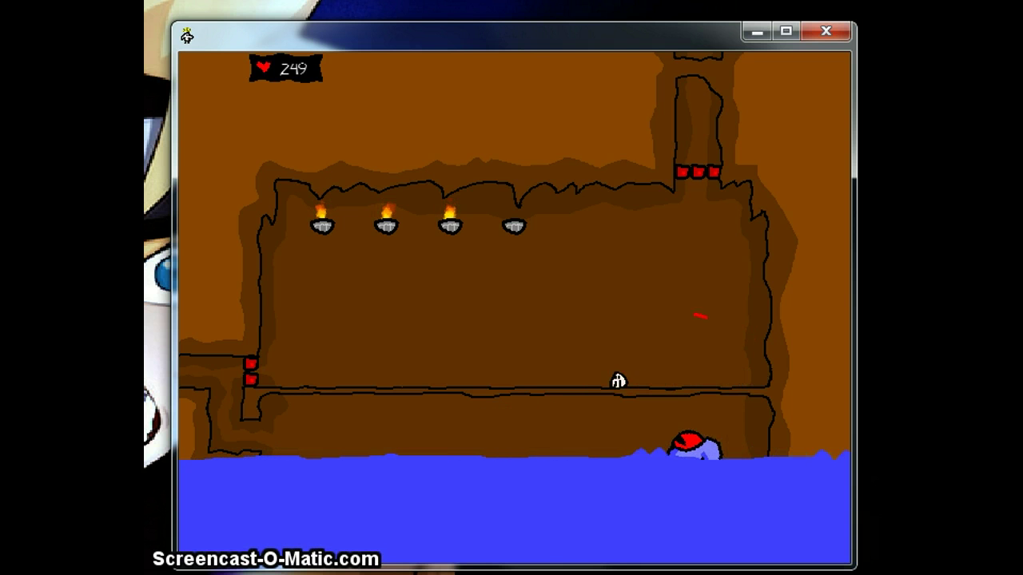
key(Left)
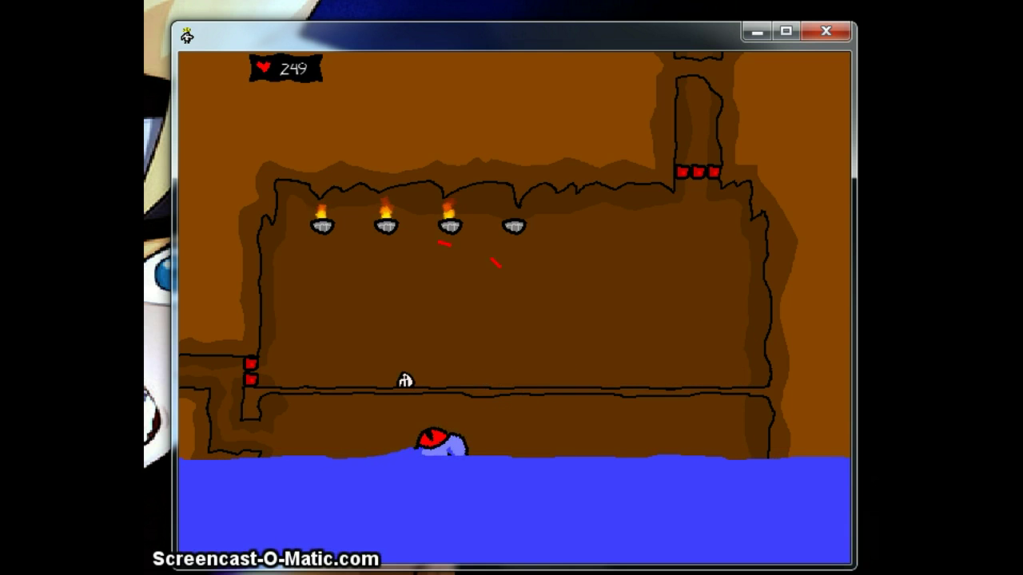
key(Left)
key(Right)
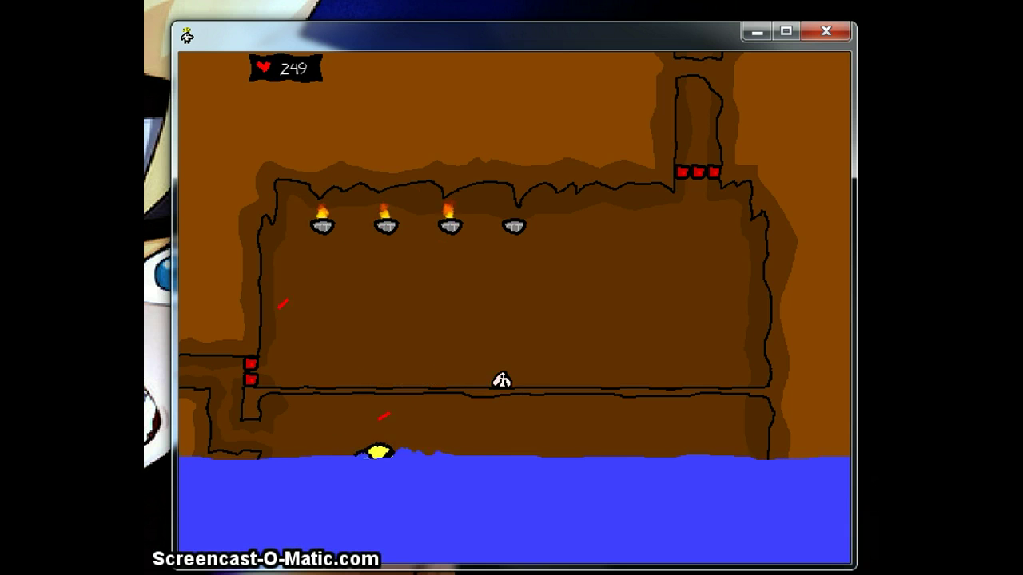
key(Right)
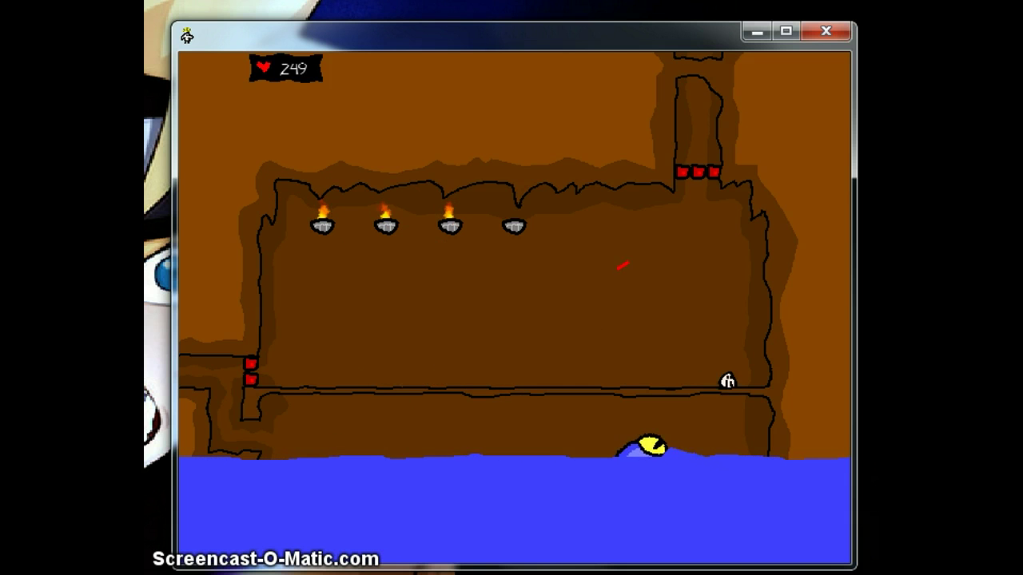
key(Right)
Retreat after a hit, jump over the creature, and fight on until it's defeated.
key(Left)
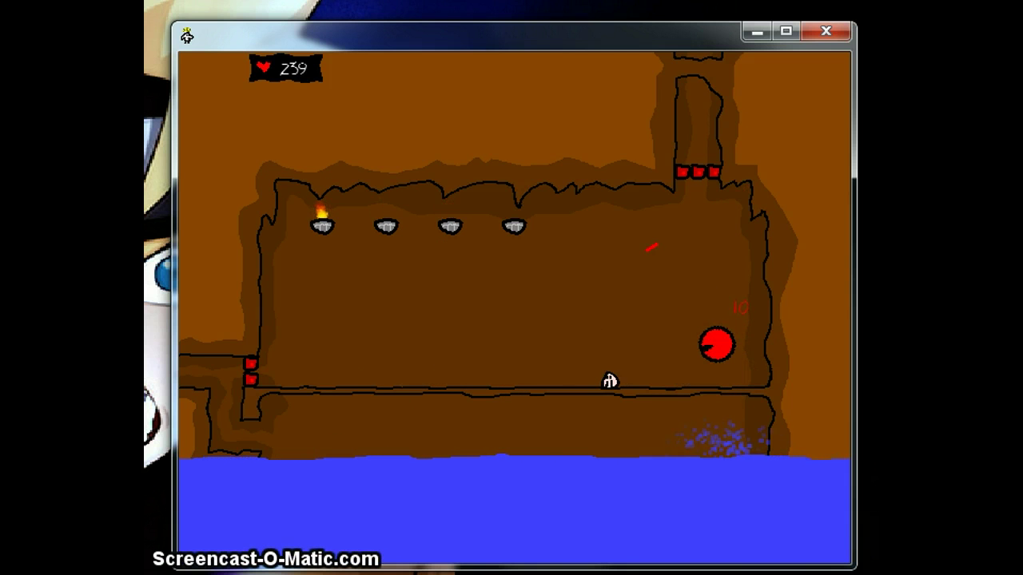
key(Left)
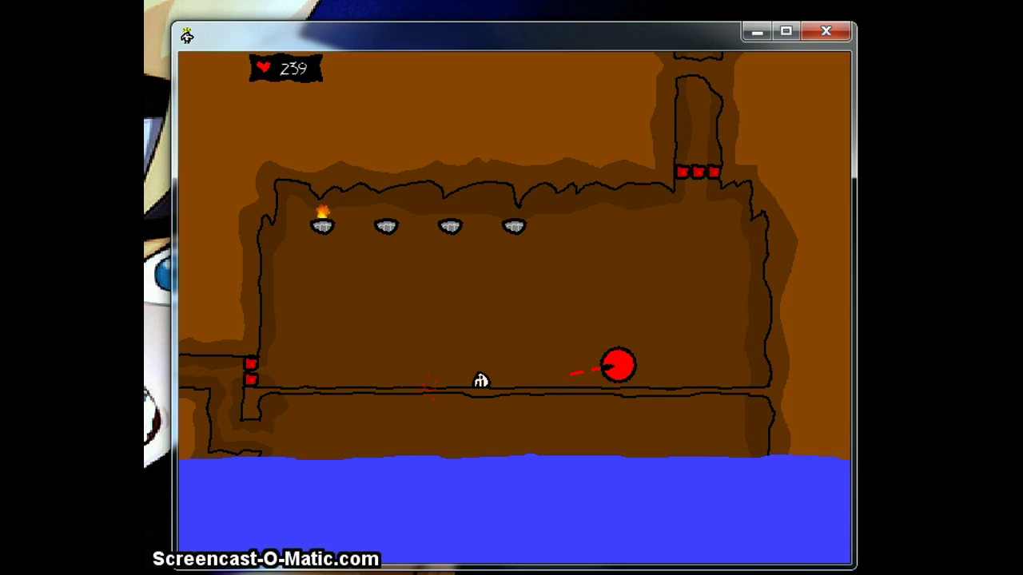
key(Up)
key(Right)
key(Left)
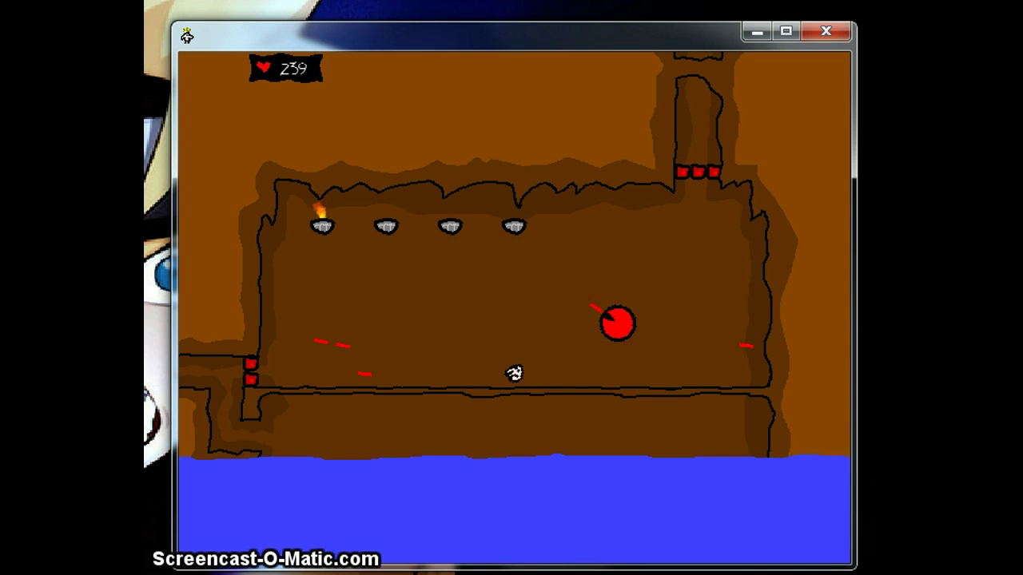
key(Left)
key(Right)
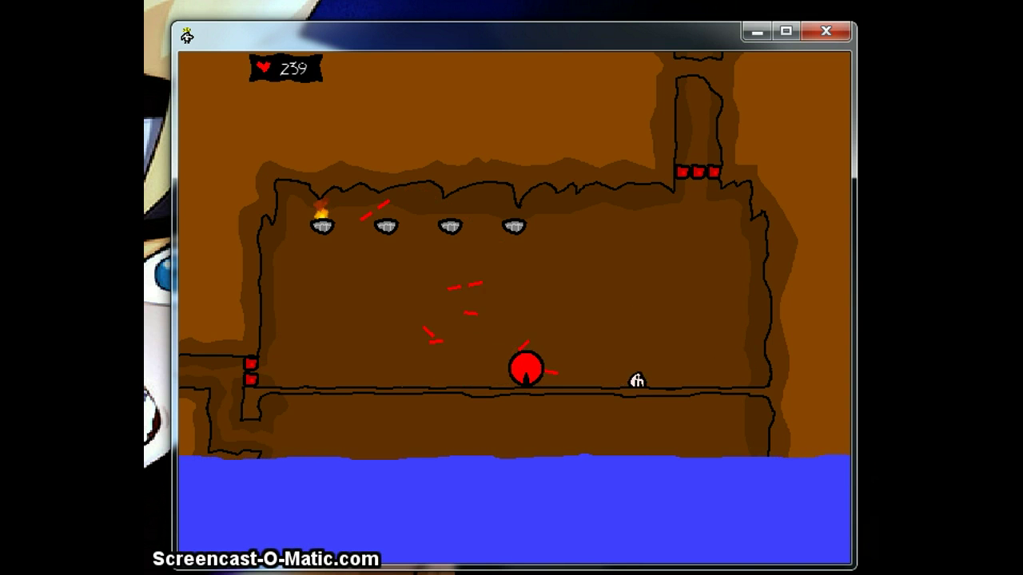
key(Left)
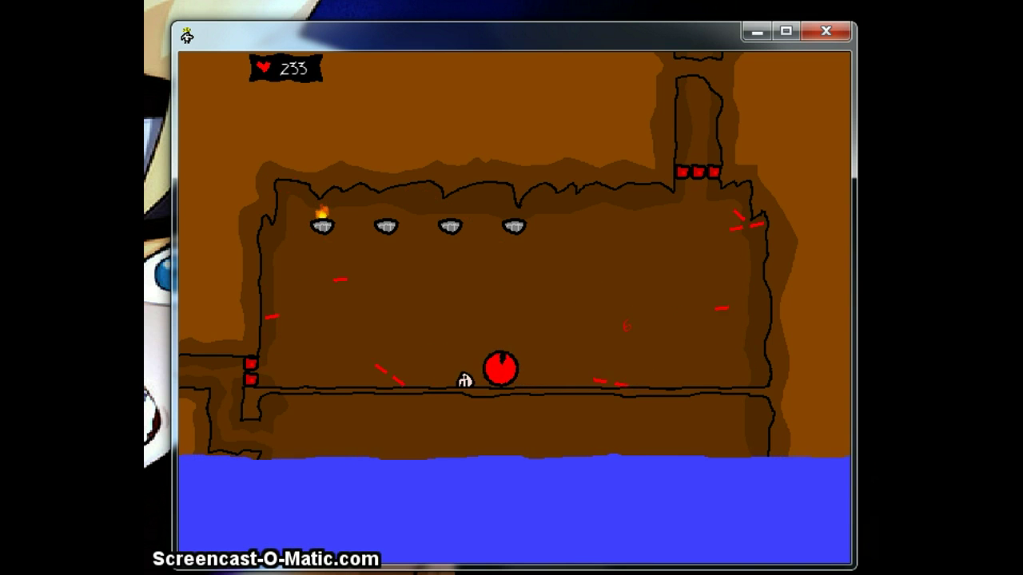
key(Right)
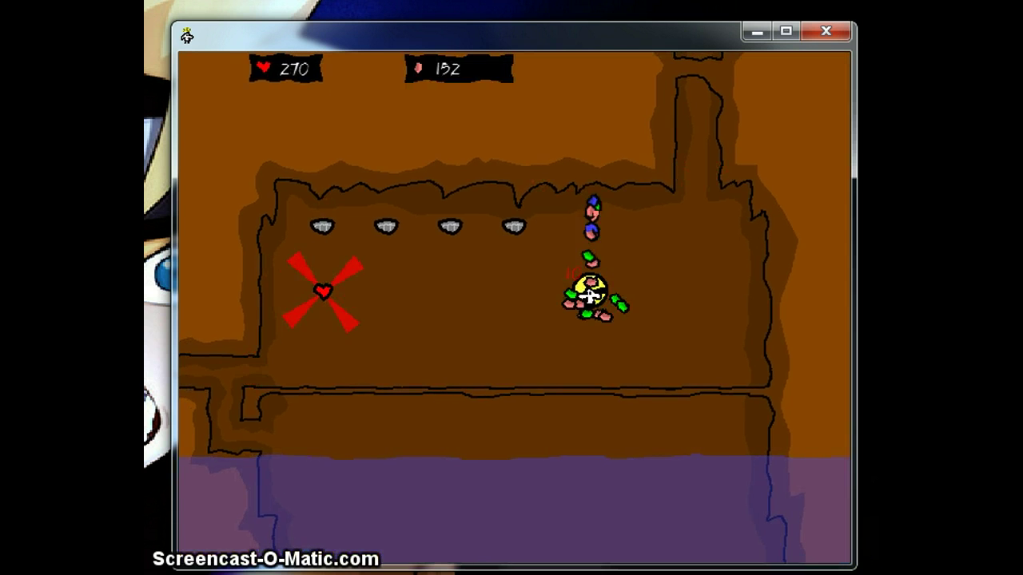
Pick up the dropped gems and the heart that raises max health.
key(Right)
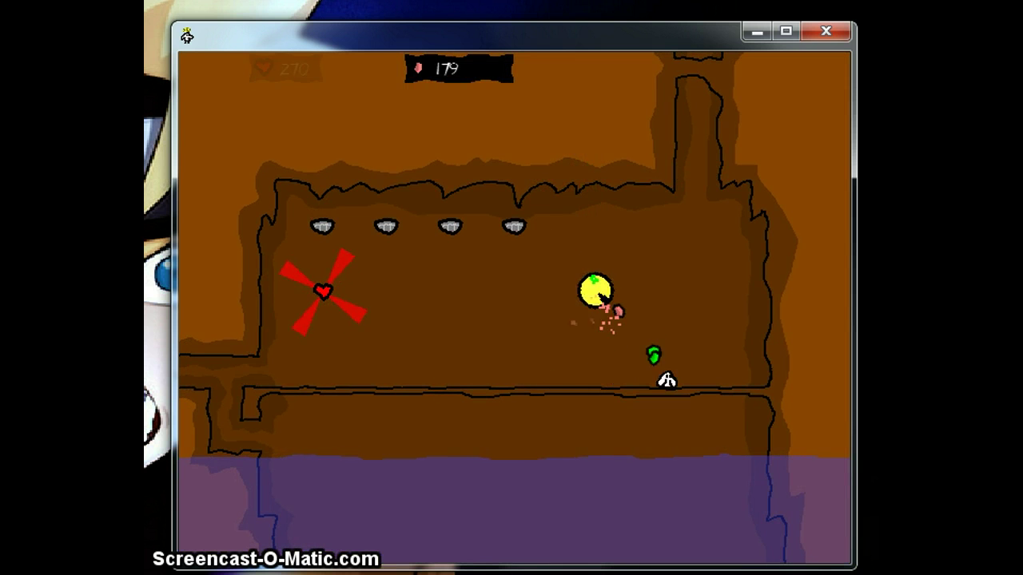
key(Left)
key(Left)
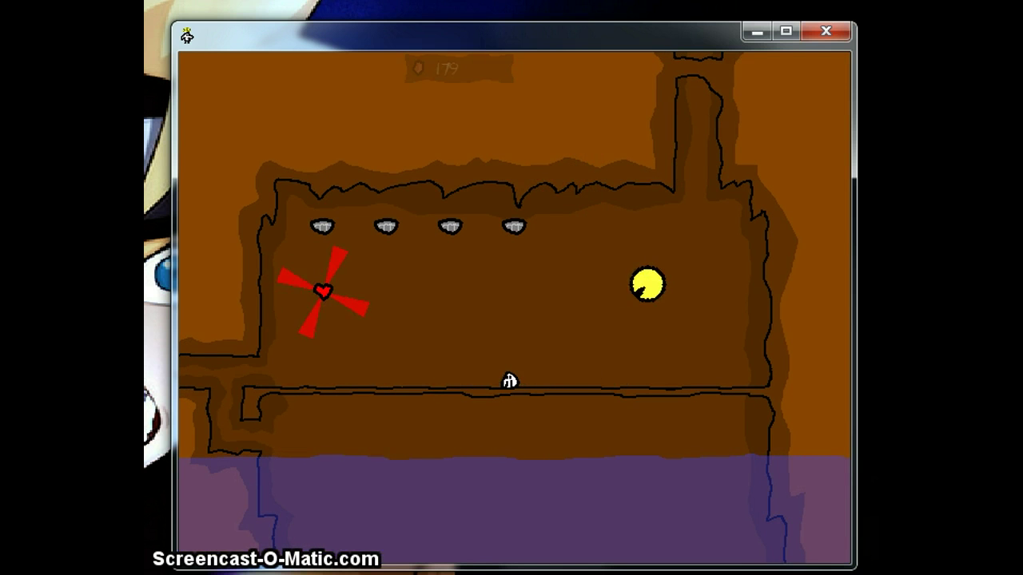
key(Right)
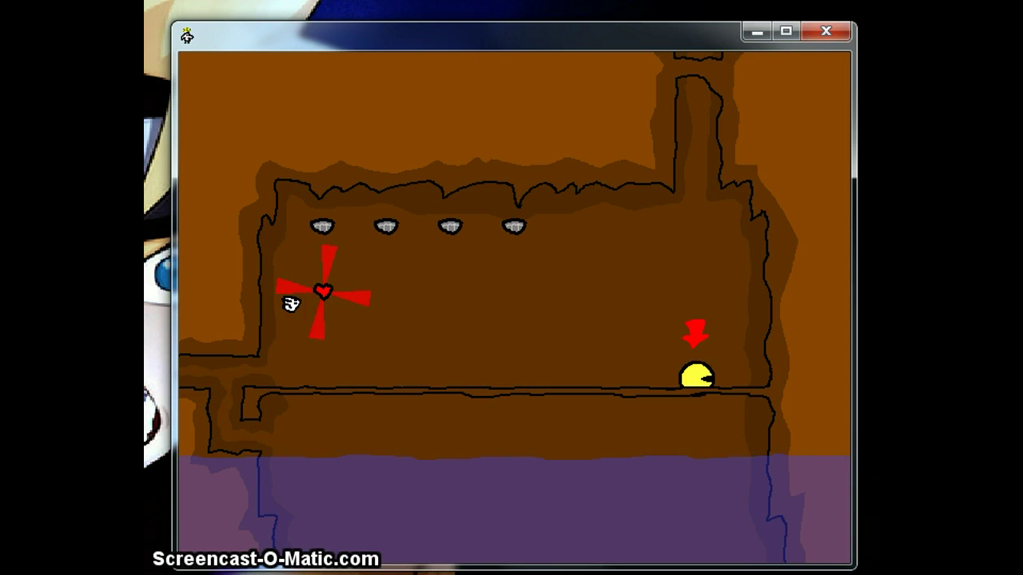
click(331, 309)
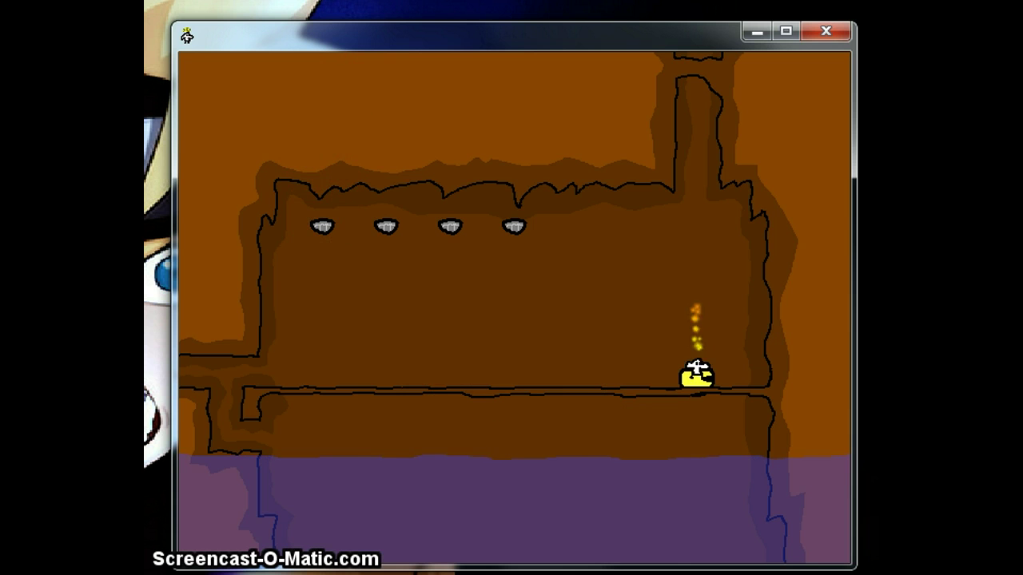
Climb the shaft, save at the save statue, and head back down.
key(Up)
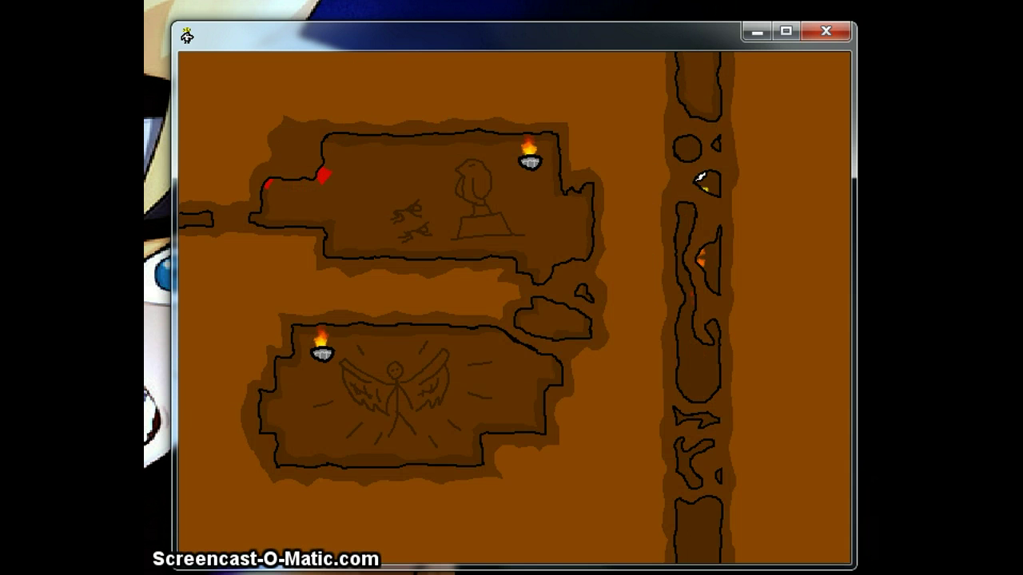
key(Up)
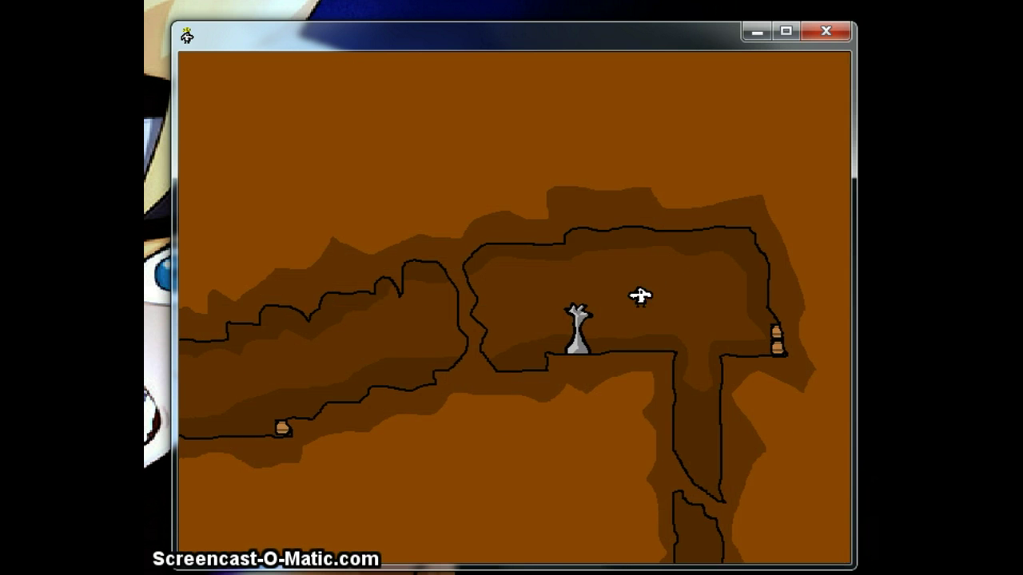
key(Down)
key(Right)
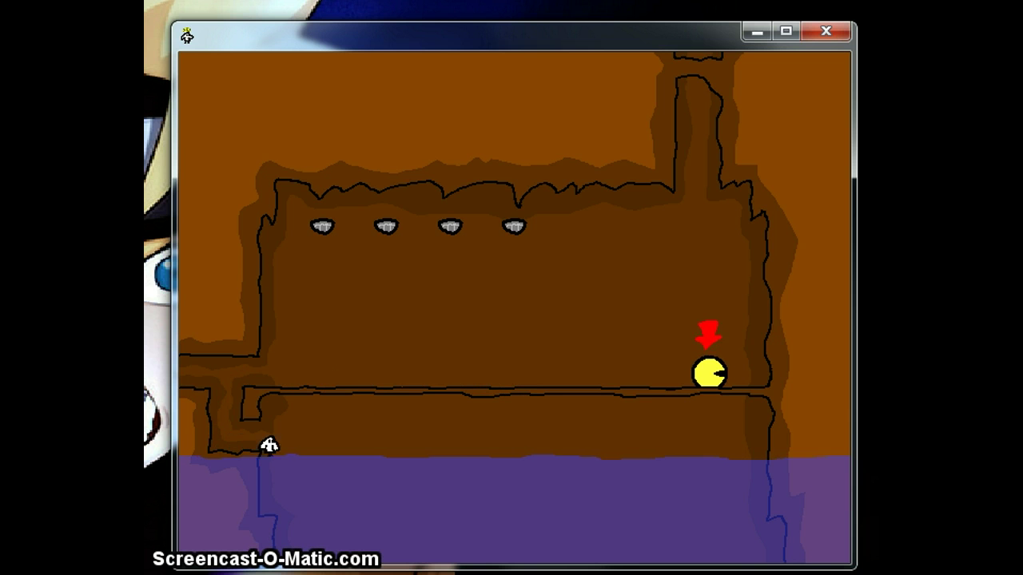
Dive into the DeepDive water and collect the heart, reaching 290 health.
key(Right)
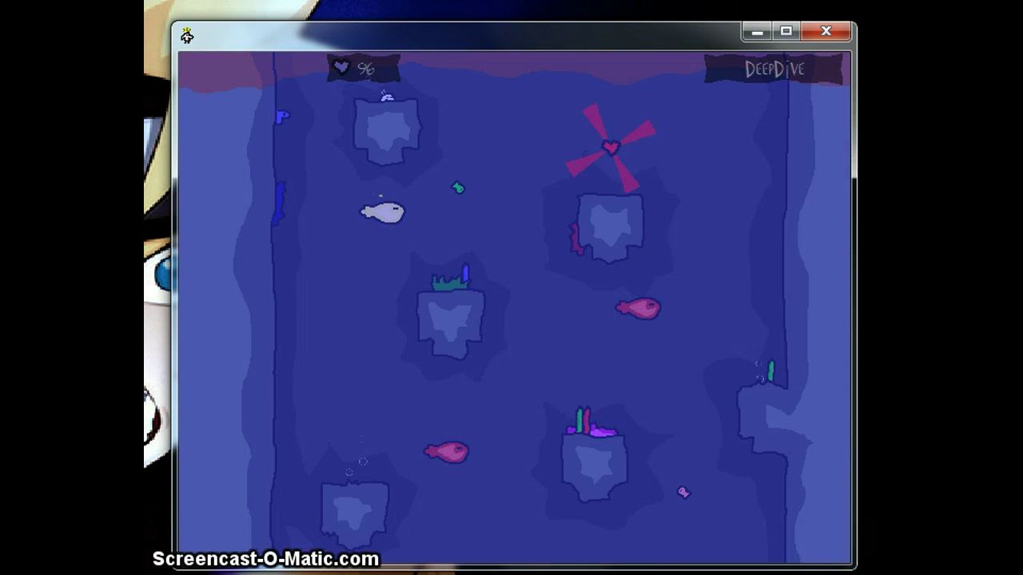
key(Right)
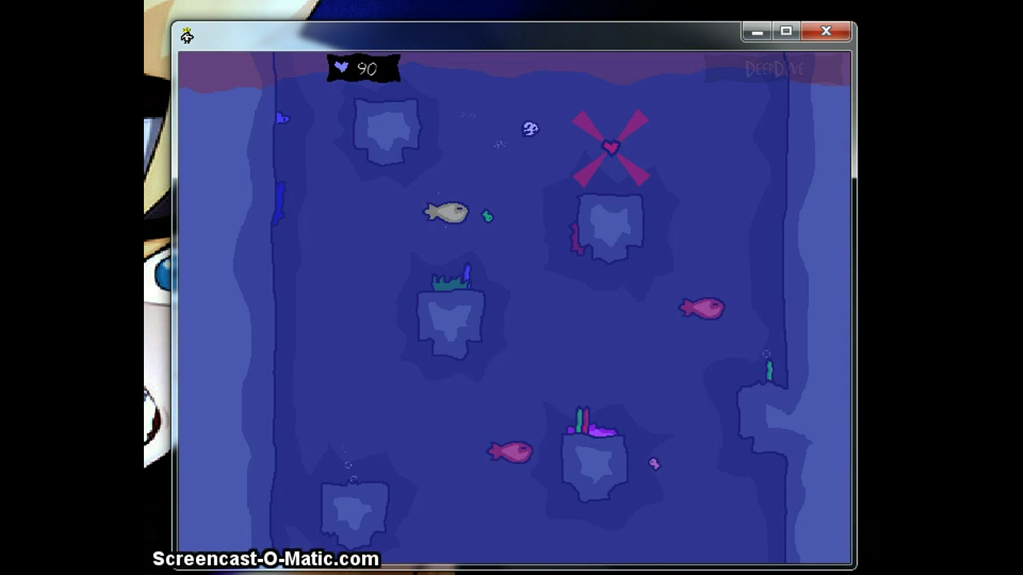
key(Down)
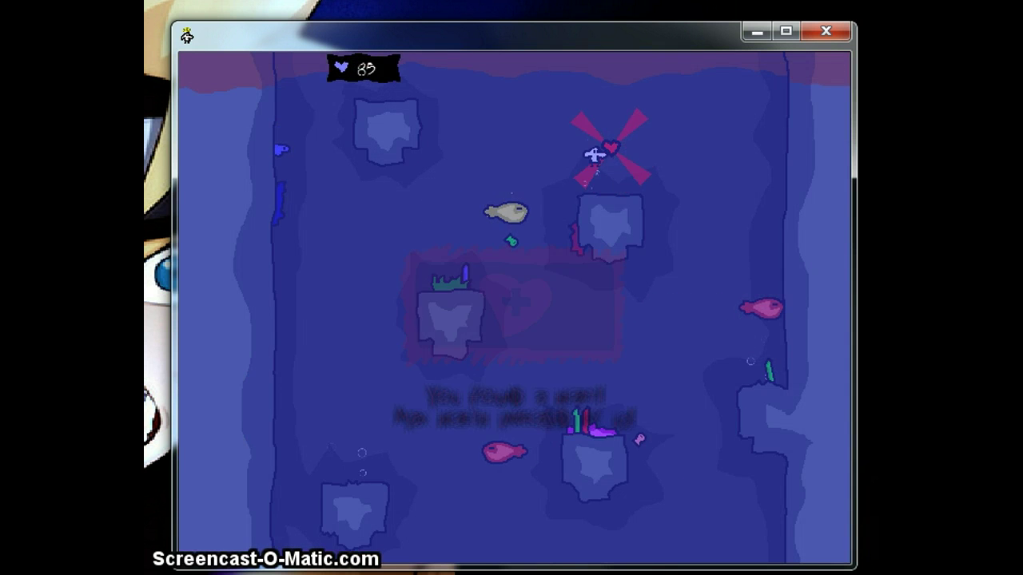
key(Up)
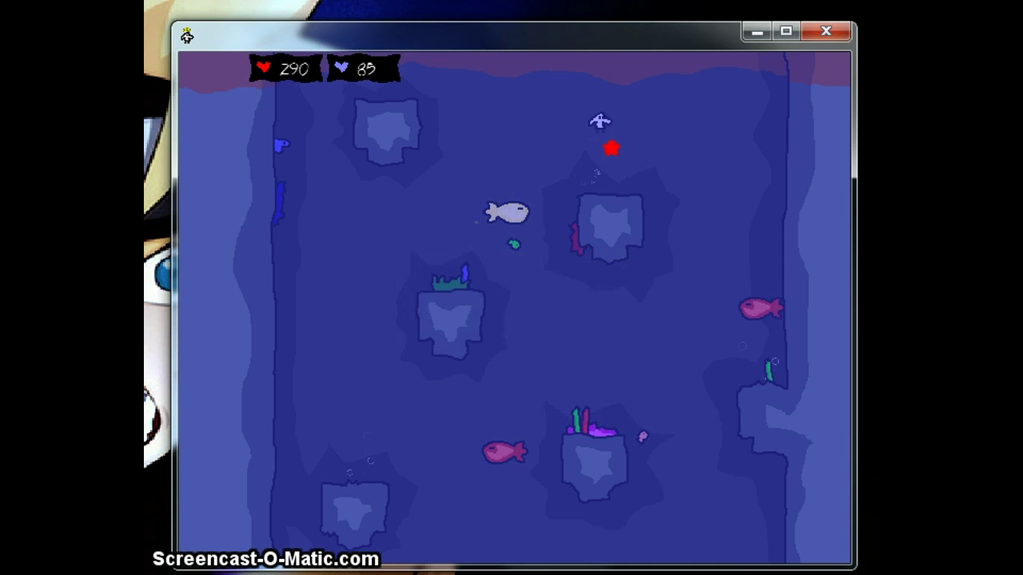
Swim down-left into the cavern, then up-right toward air.
key(Down)
key(Left)
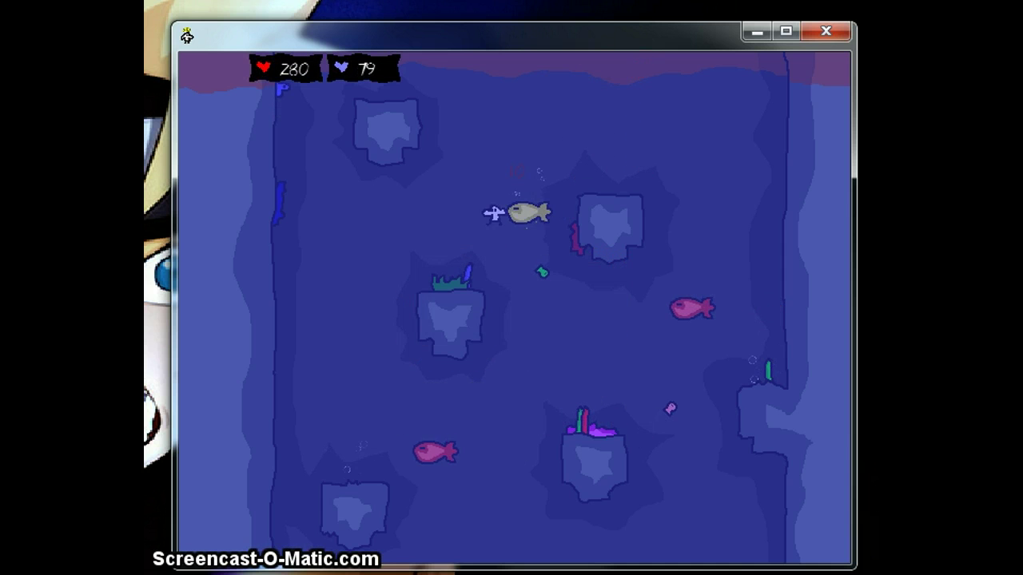
key(Down)
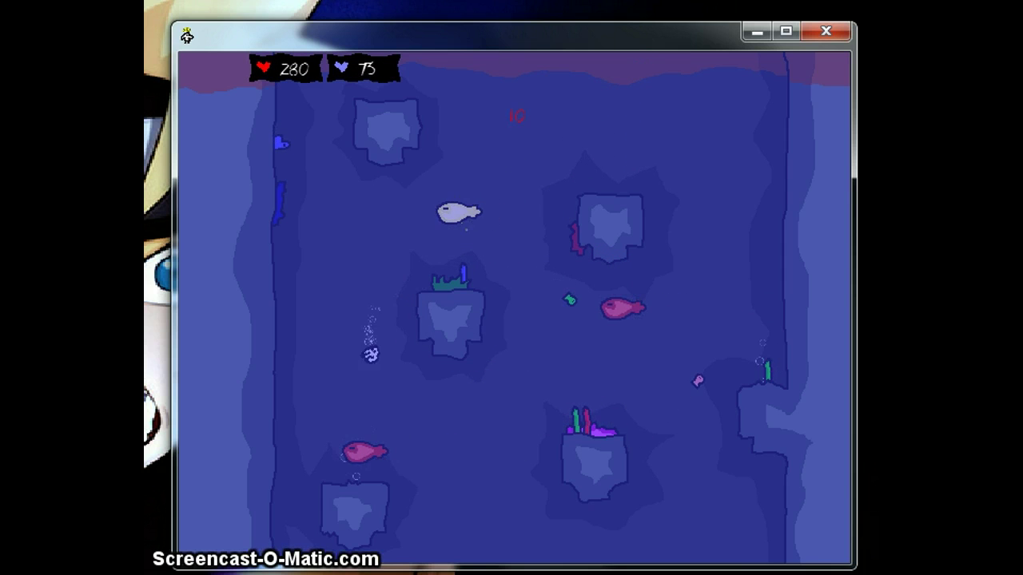
key(Down)
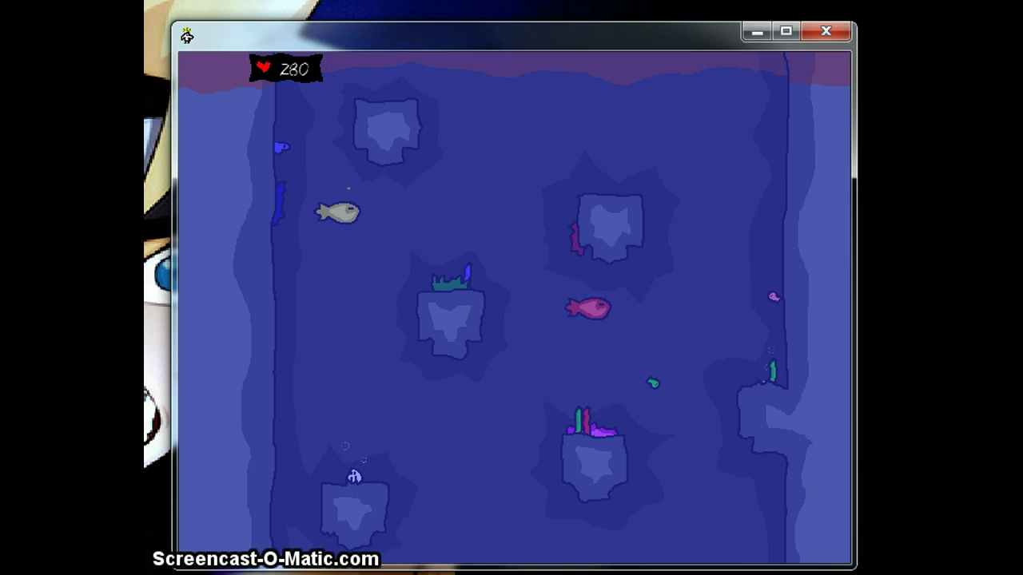
key(Up)
key(Right)
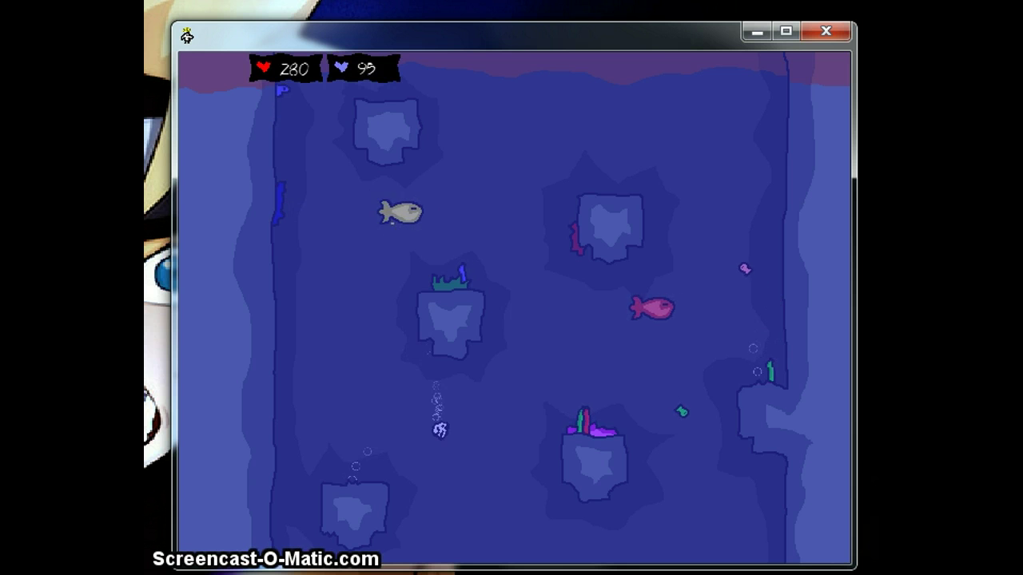
Swim down into the next underwater room and grab the air bubble.
key(Down)
key(Down)
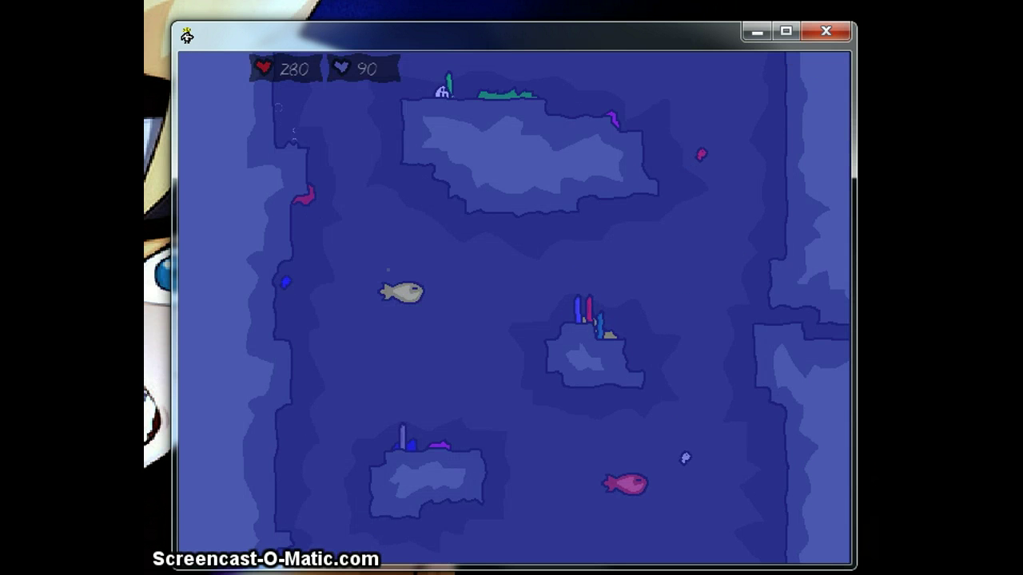
key(Left)
key(Down)
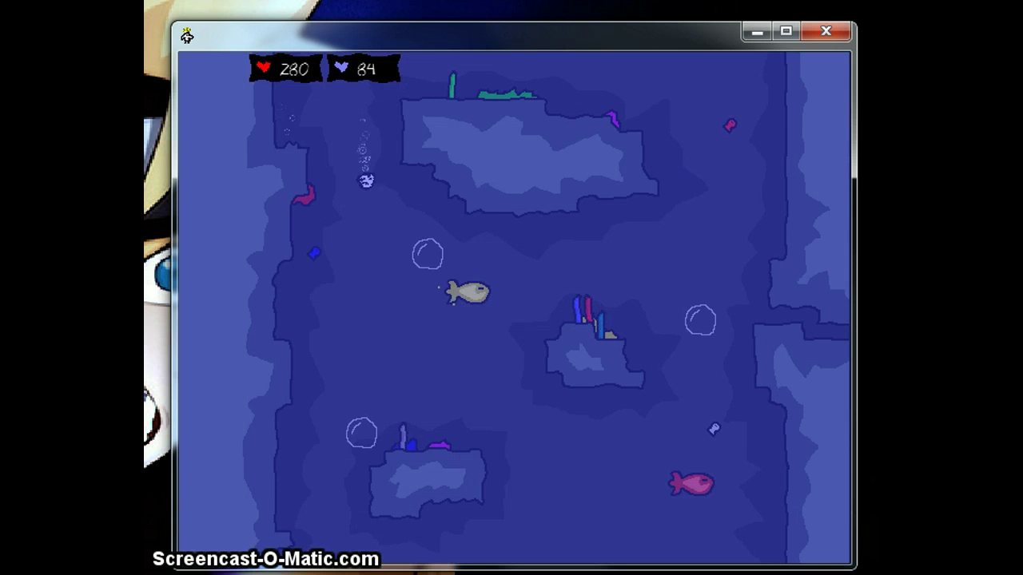
key(Down)
key(Left)
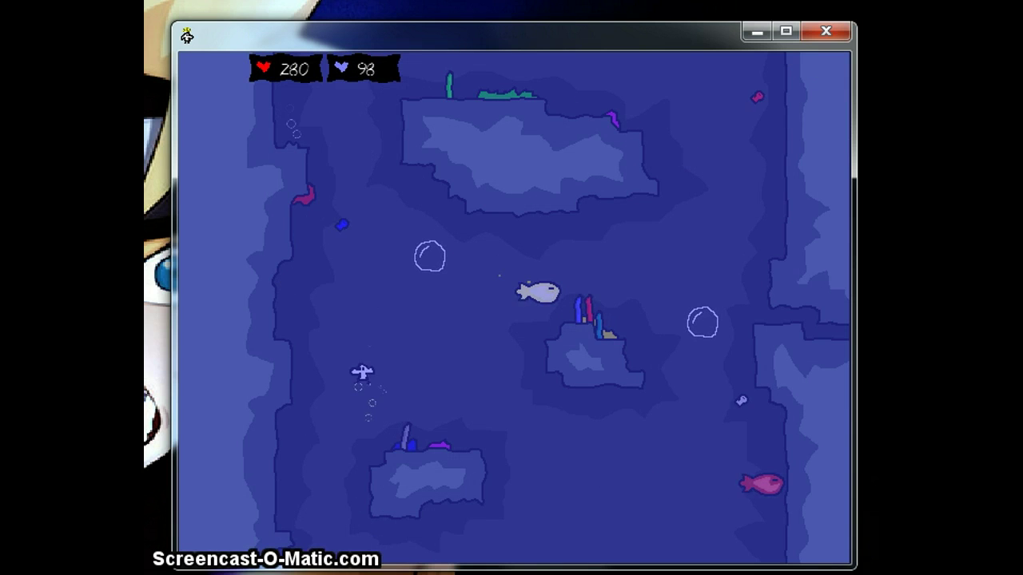
key(Right)
key(Up)
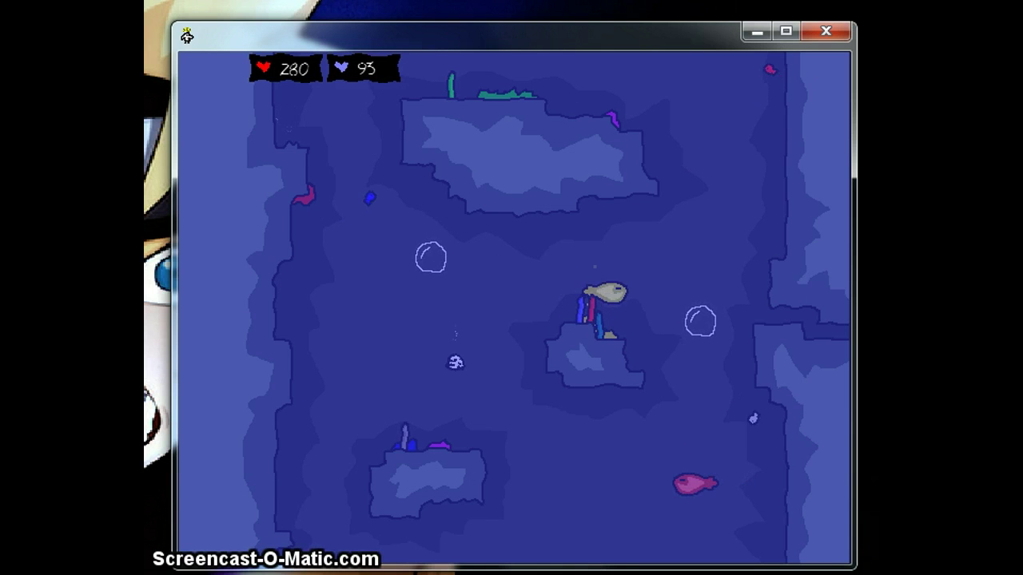
Swim down-right into the following room, then up into the room above.
key(Down)
key(Right)
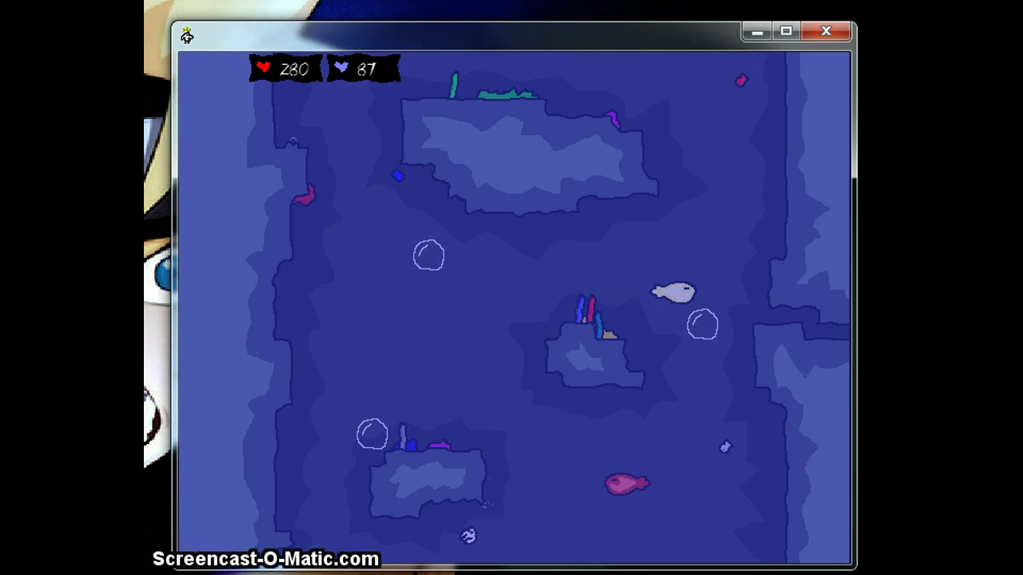
key(Down)
key(Left)
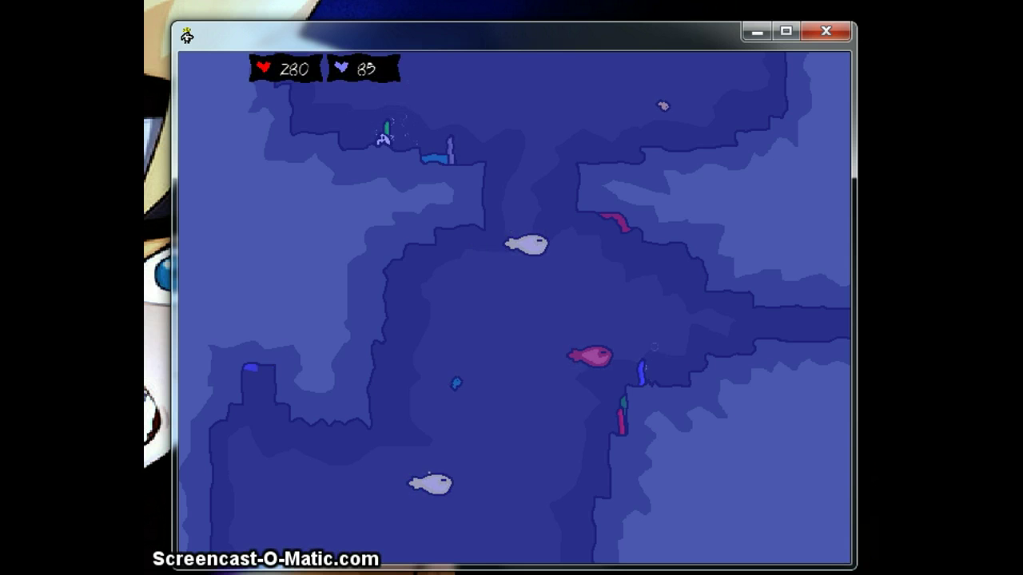
key(Up)
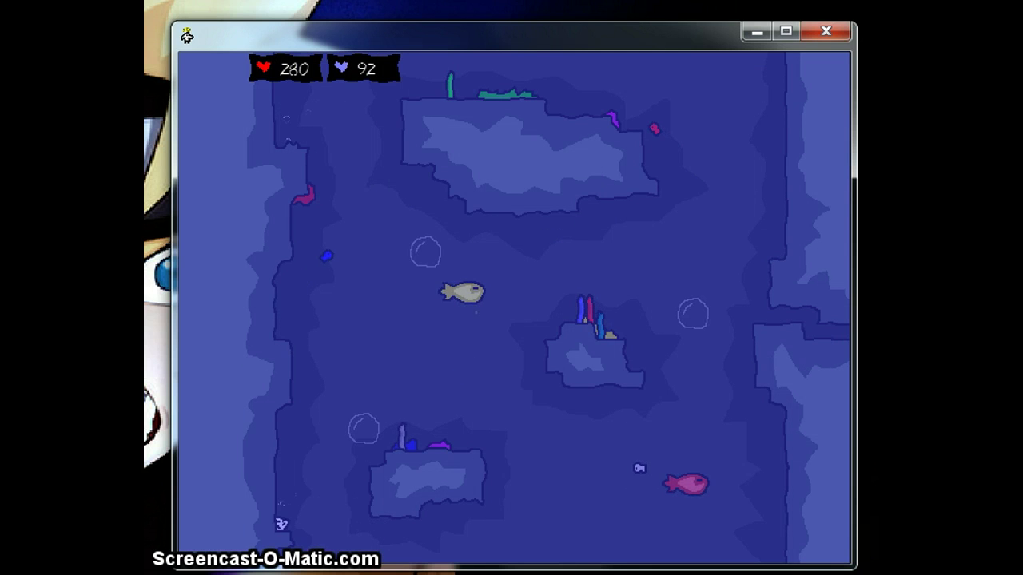
Cross the cave upward, then sink down along its right side.
key(Up)
key(Right)
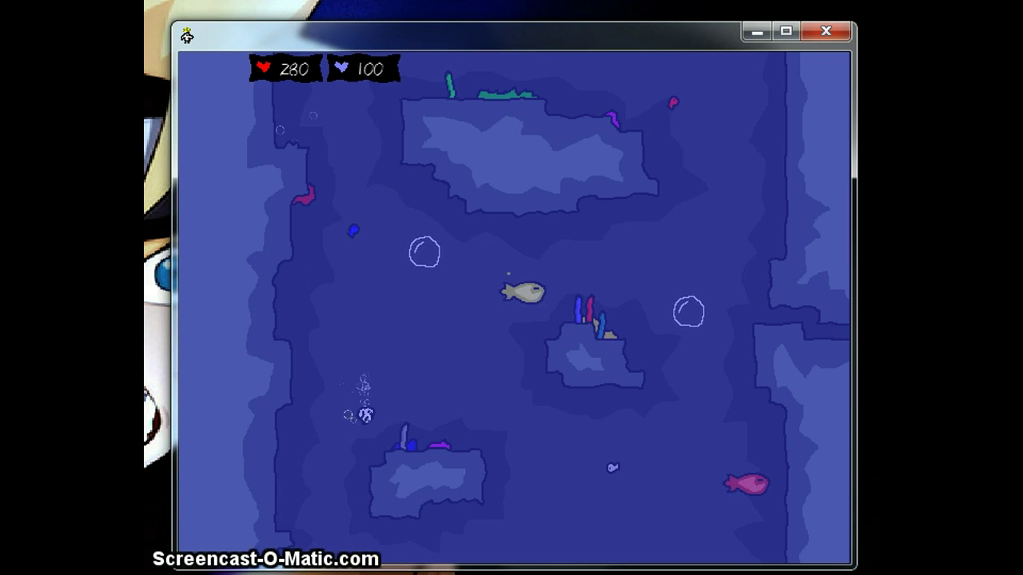
key(Up)
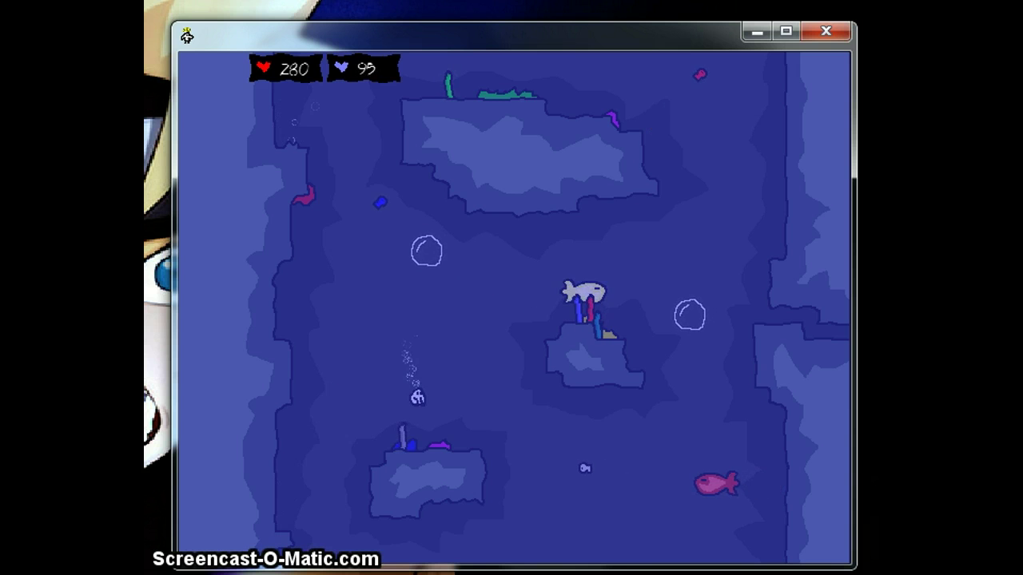
key(Up)
key(Left)
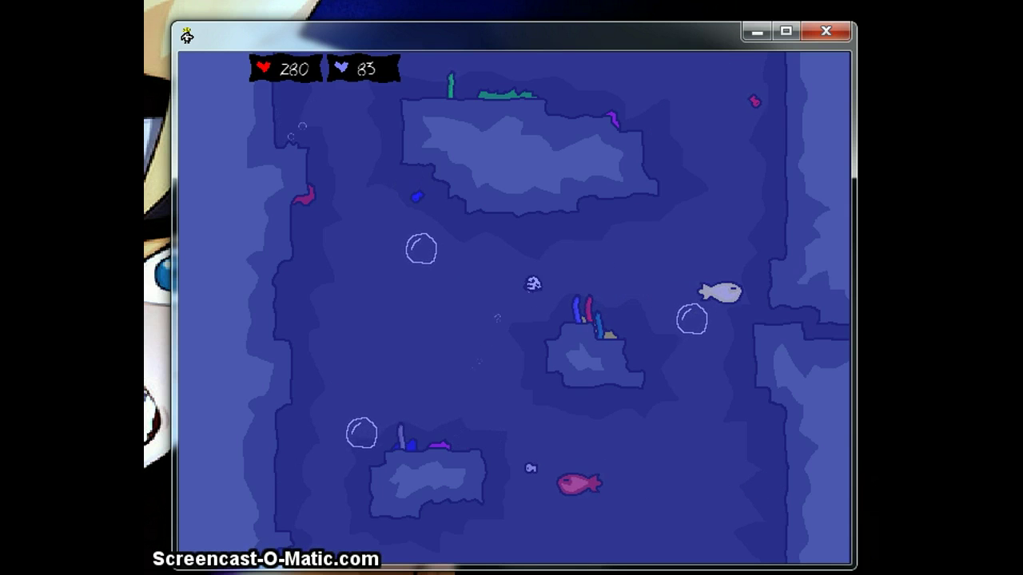
key(Right)
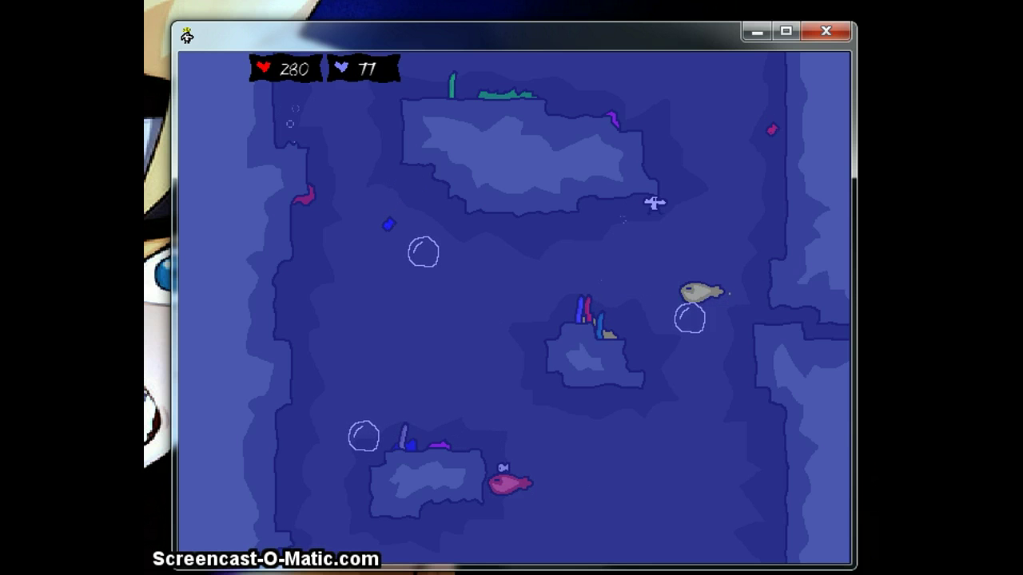
key(Right)
key(Down)
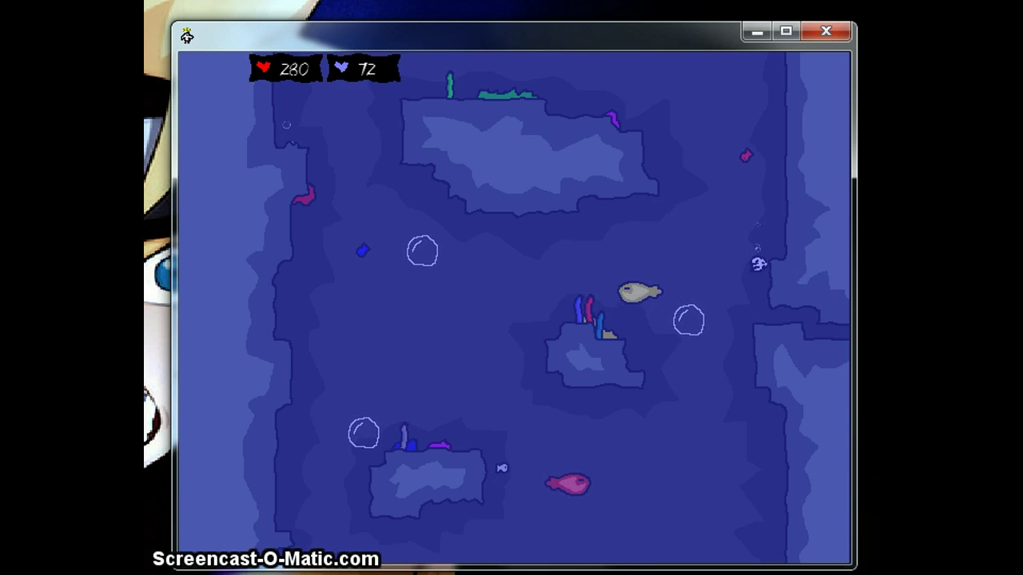
Enter the tall room, dip into the left tunnel, and rise back up it.
key(Right)
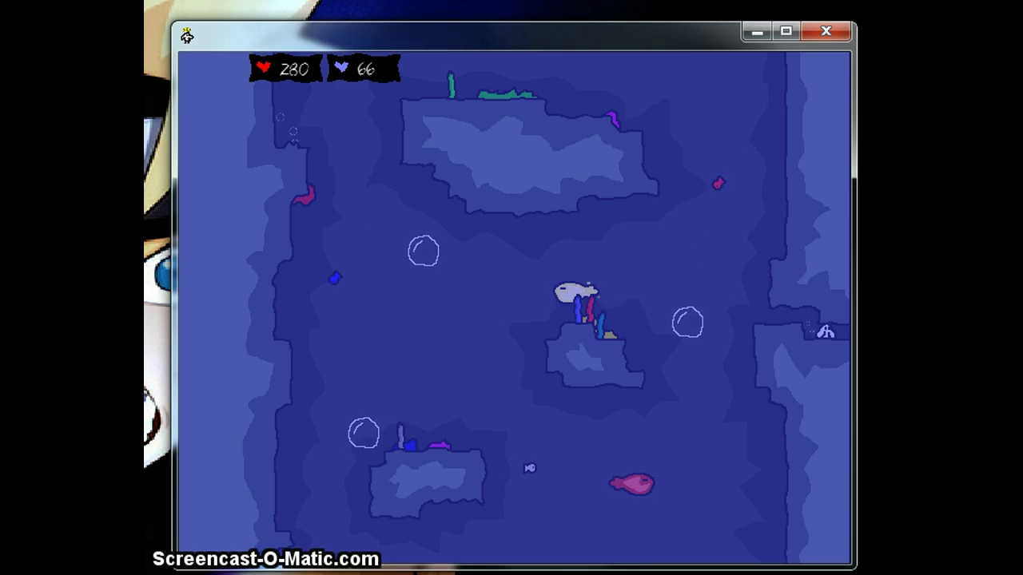
key(Right)
key(Down)
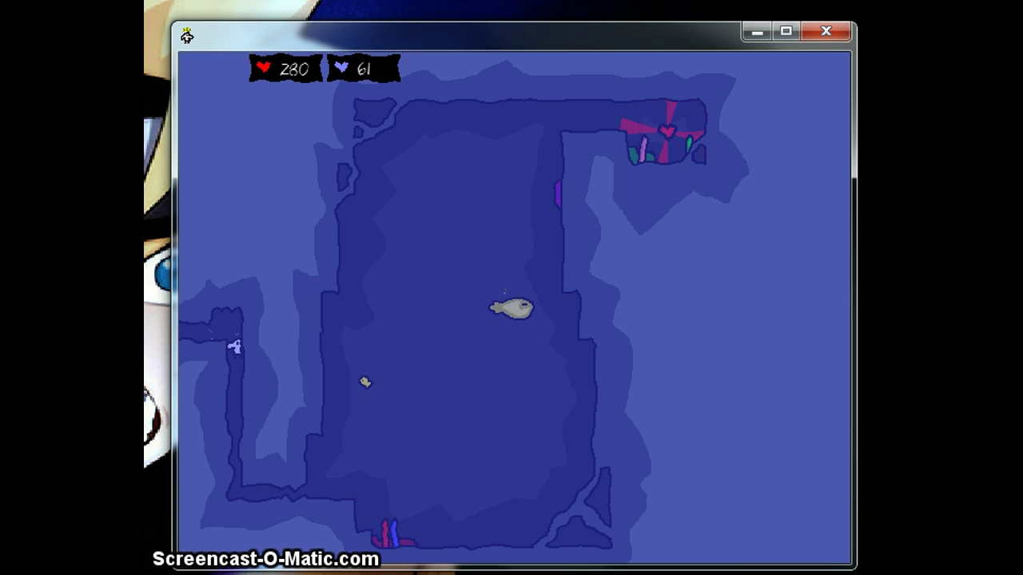
key(Down)
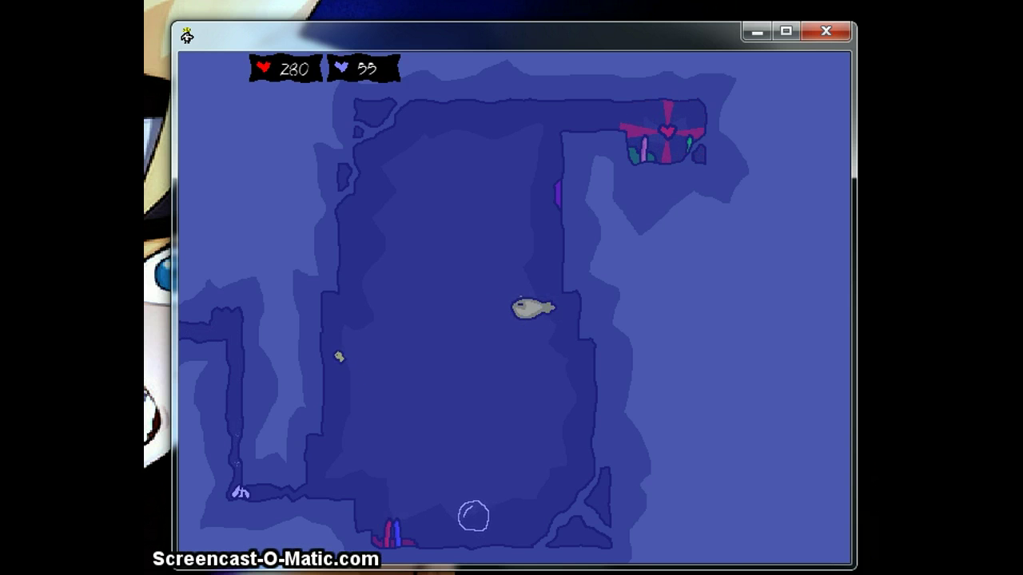
key(Right)
key(Left)
key(Up)
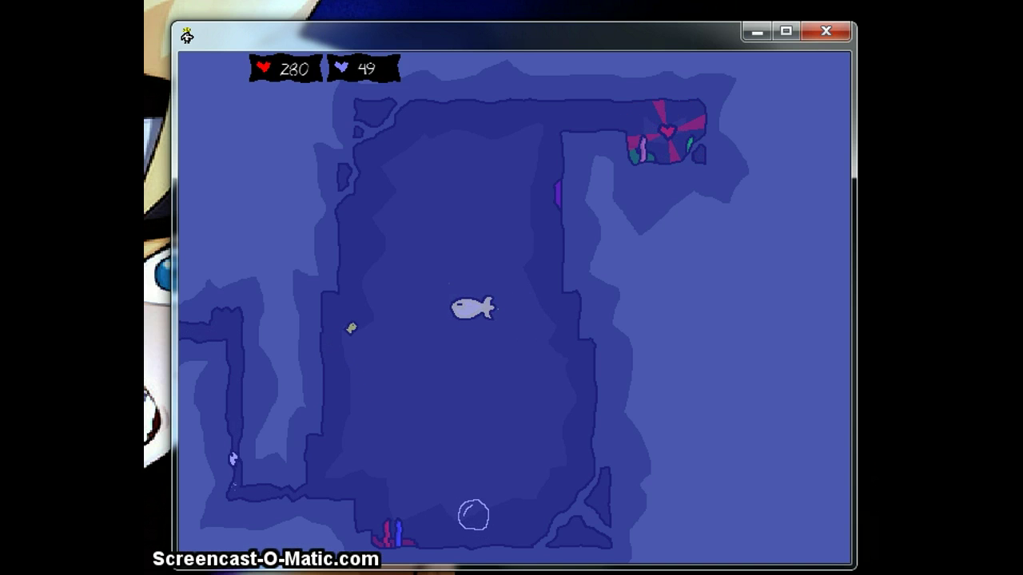
key(Up)
key(Left)
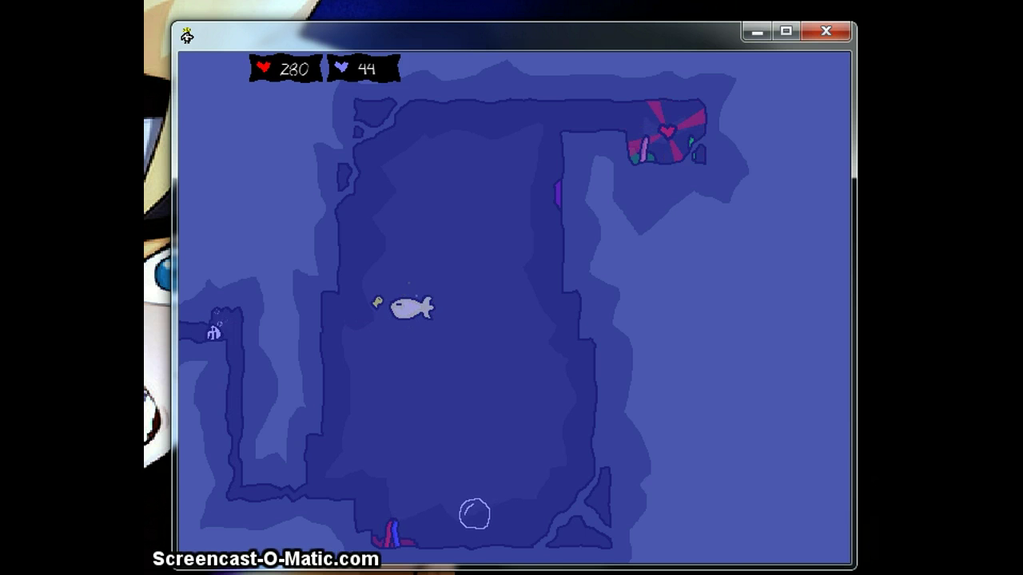
Return left and swim down-left out the bottom into a new room.
key(Left)
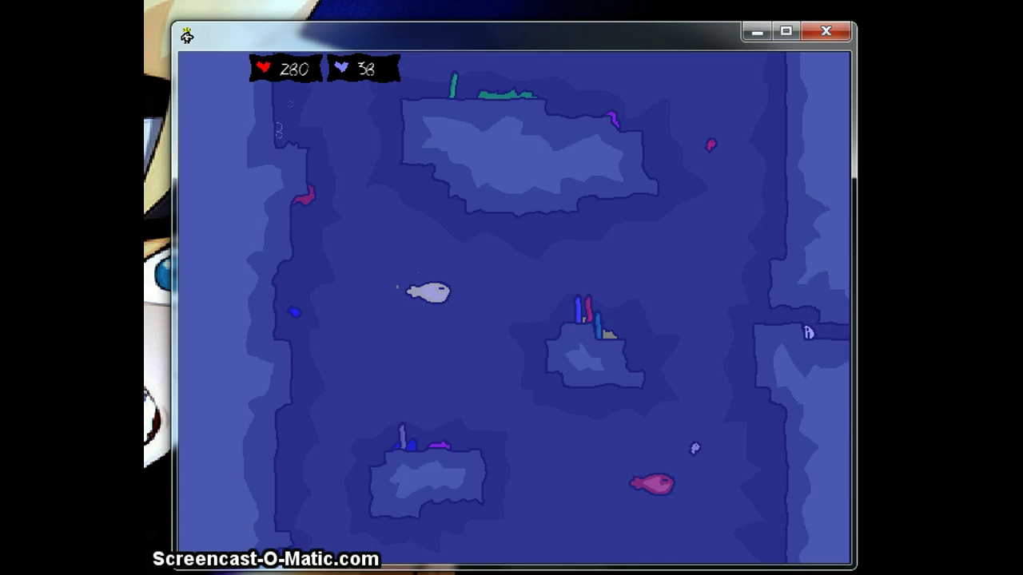
key(Left)
key(Down)
key(Left)
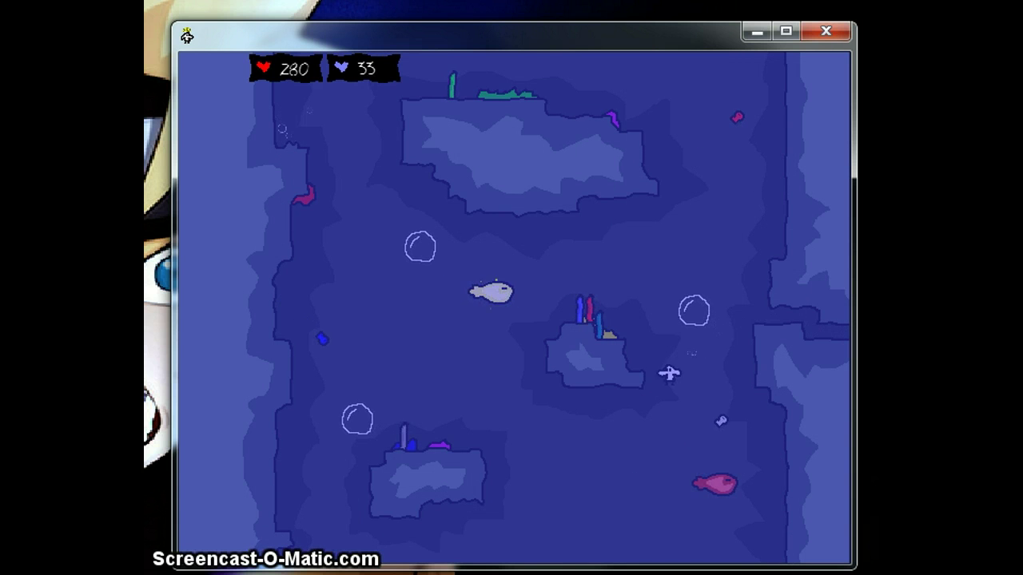
key(Down)
key(Left)
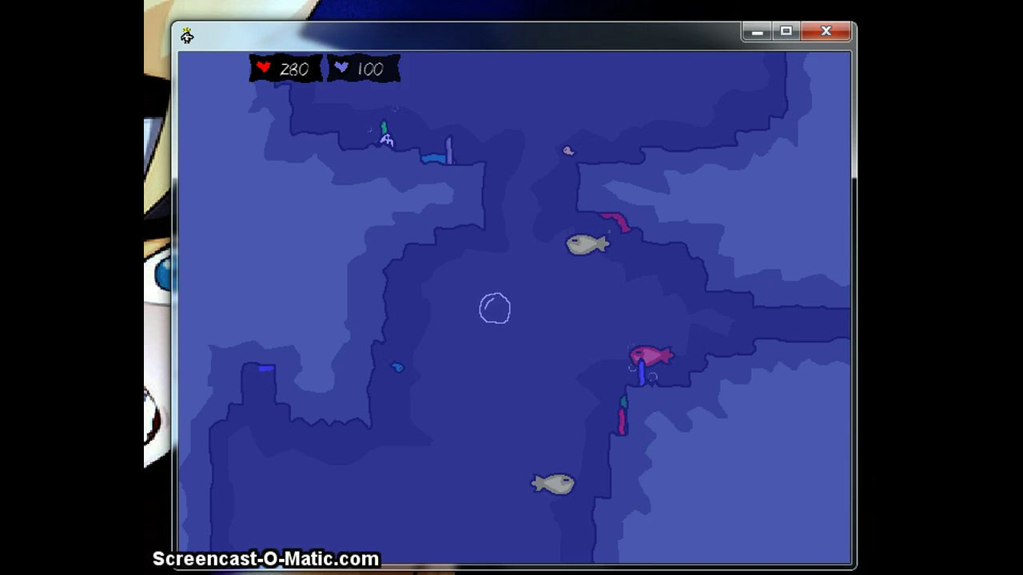
Cross the new cavern rightward into the large square chamber.
key(Right)
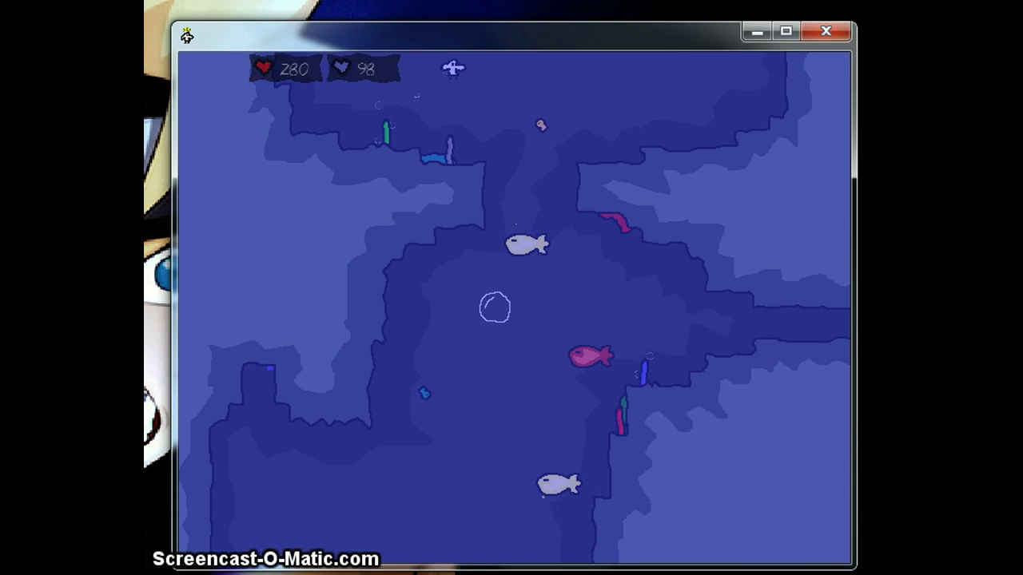
key(Down)
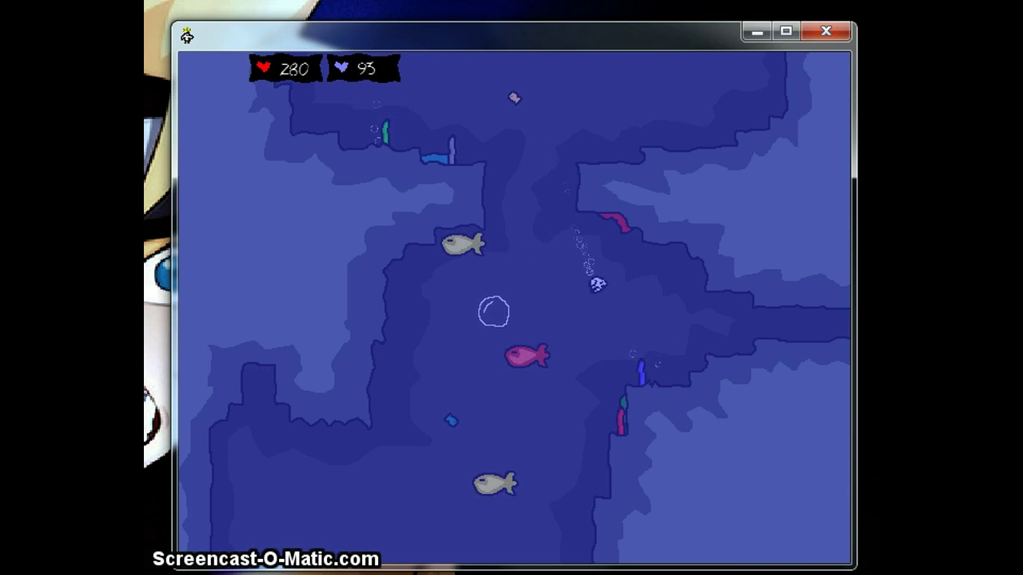
key(Up)
key(Right)
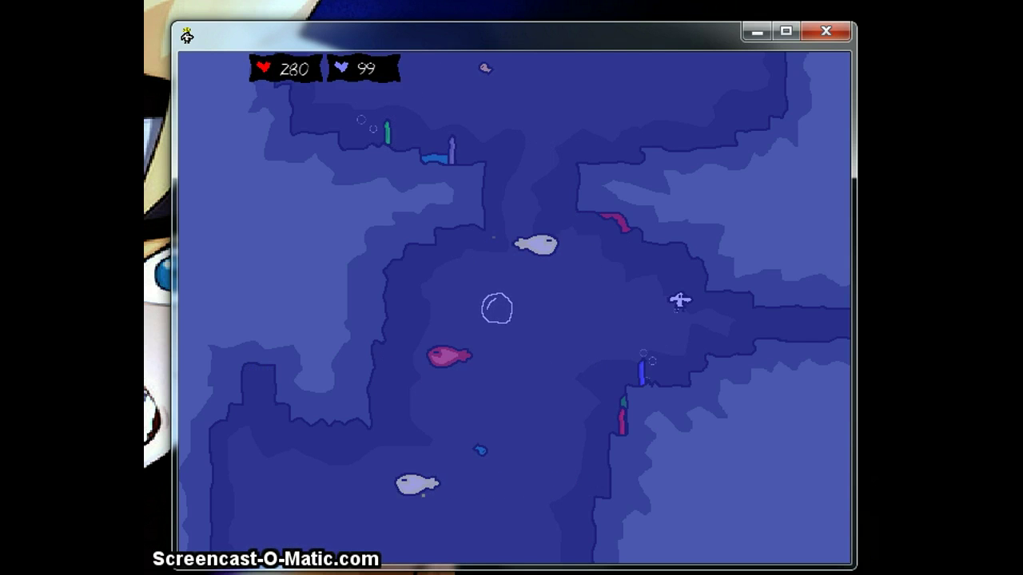
key(Right)
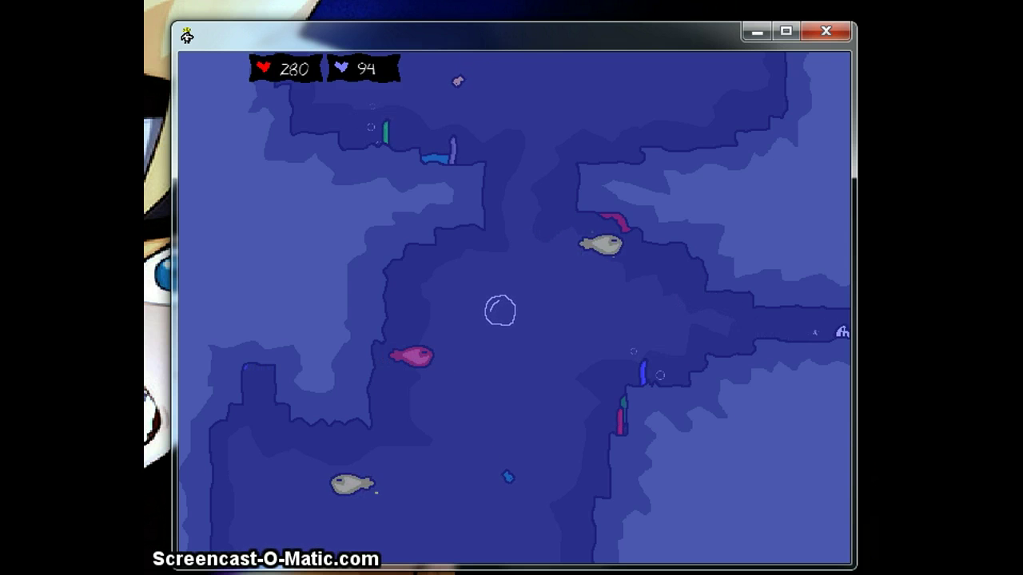
Swim into the square chamber and down to its floor.
key(Up)
key(Up)
key(Right)
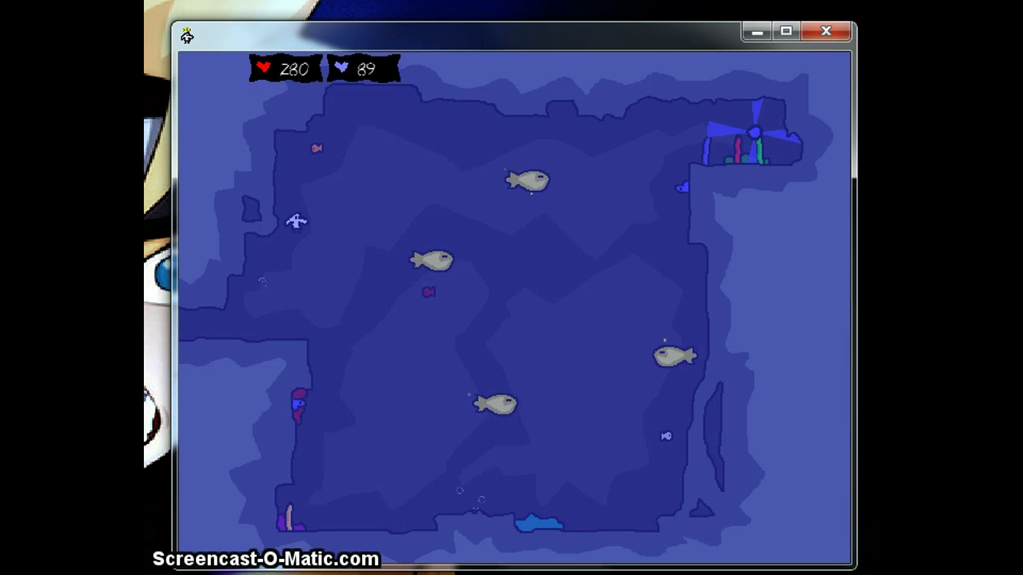
key(Right)
key(Down)
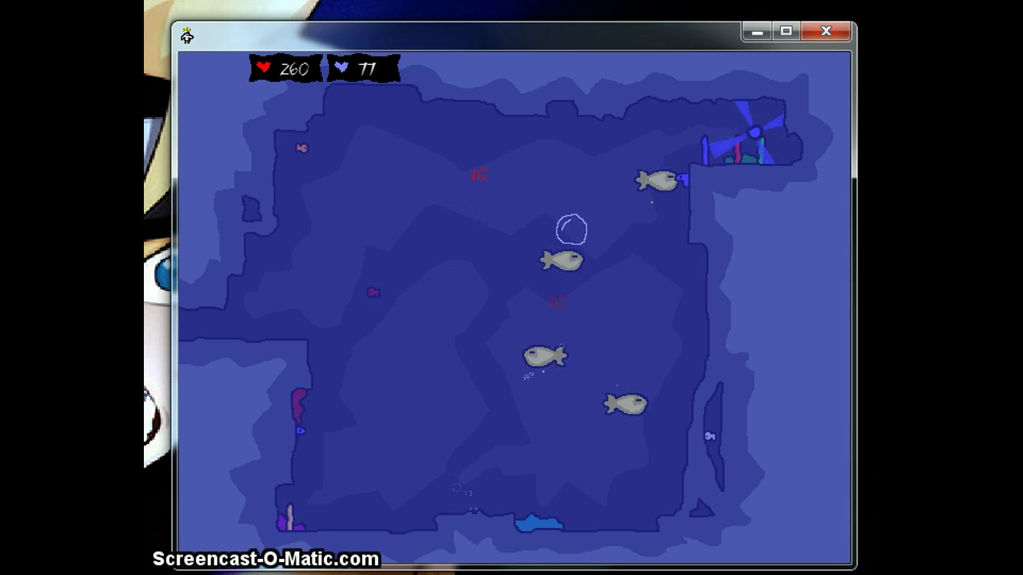
key(Down)
key(Left)
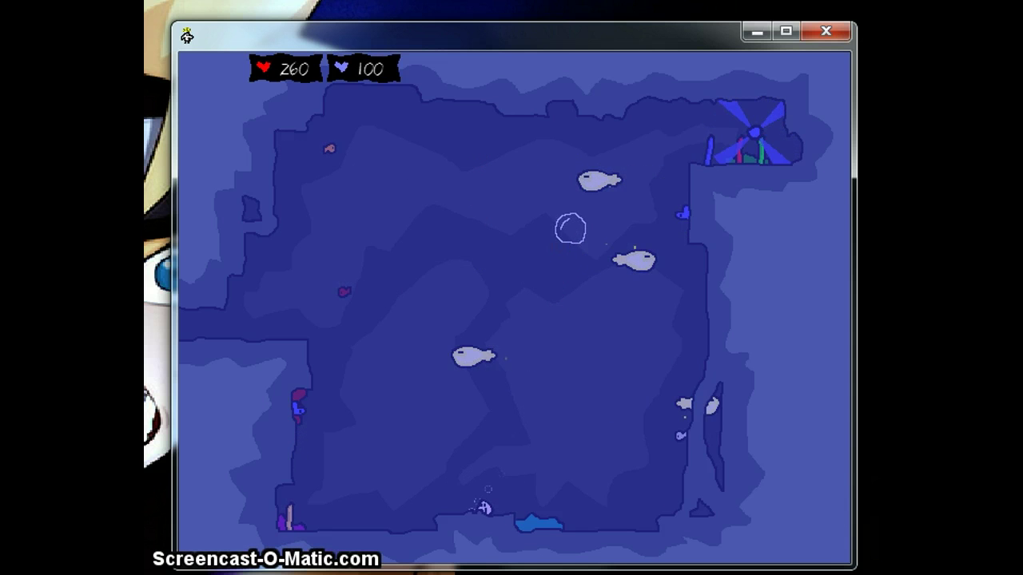
Rise and sink across the chamber while avoiding the grey fish.
key(Up)
key(Right)
key(Up)
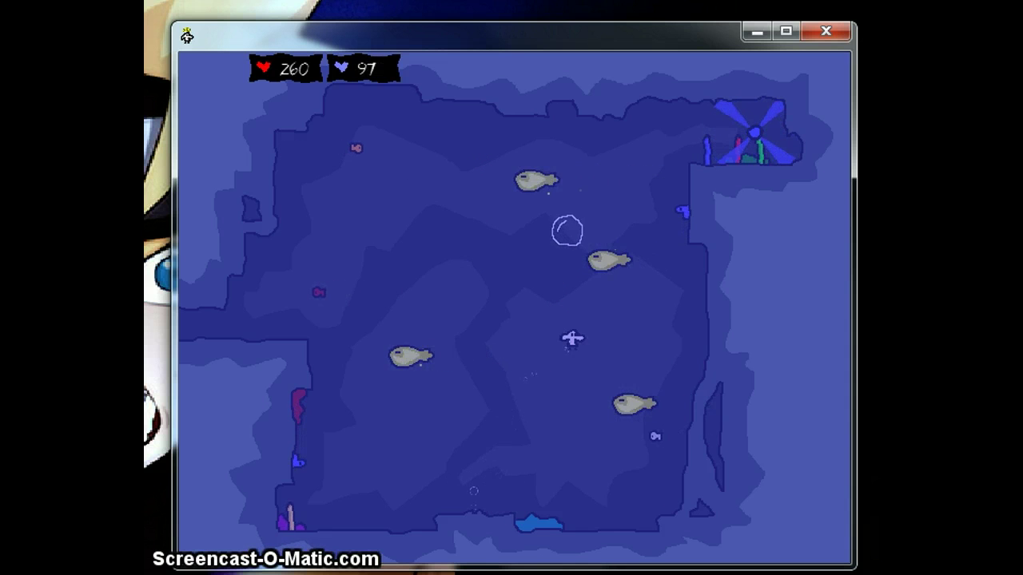
key(Left)
key(Down)
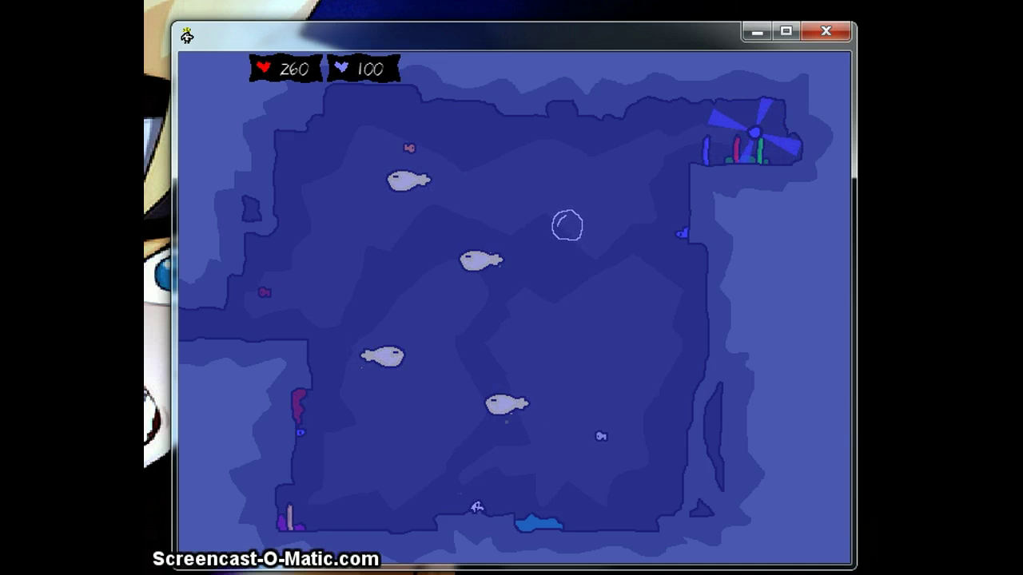
key(Up)
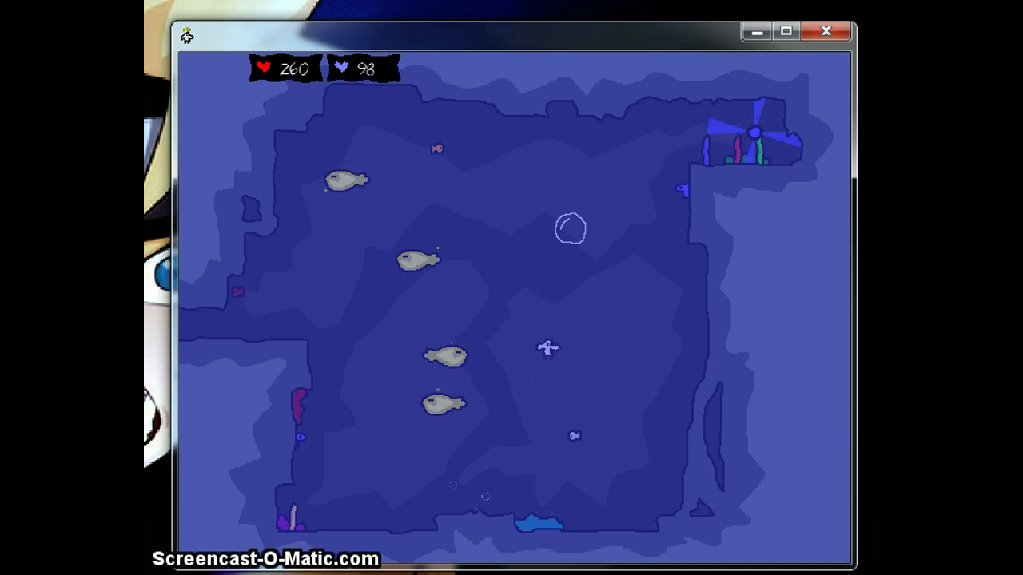
key(Left)
key(Left)
key(Down)
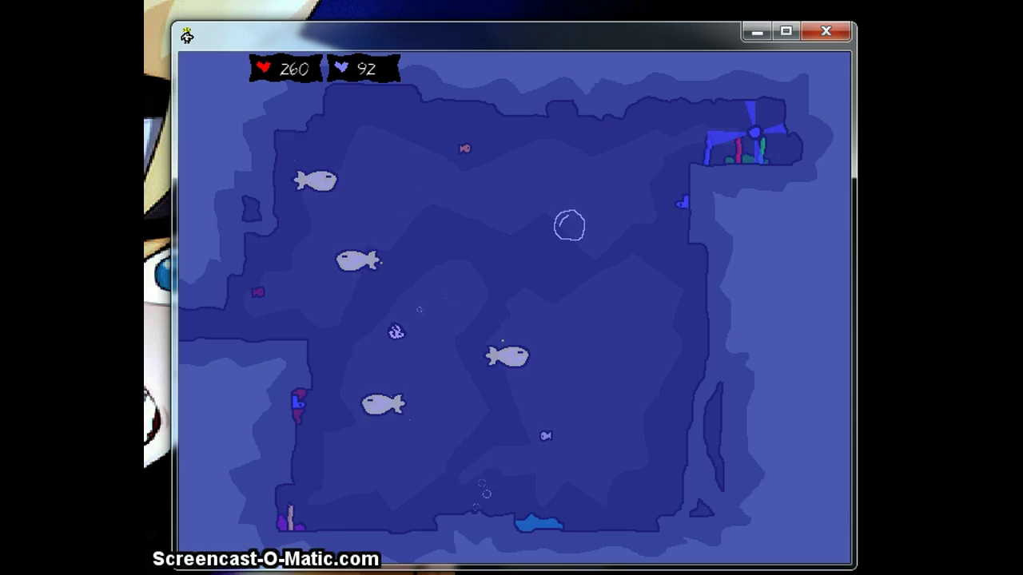
key(Right)
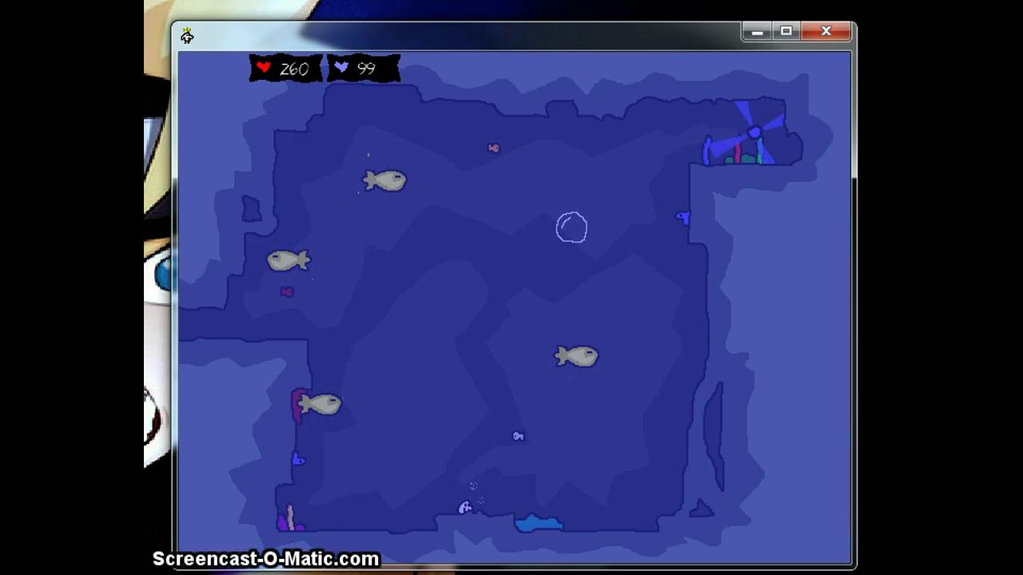
Swim through the upper chamber to the air bubble.
key(Up)
key(Left)
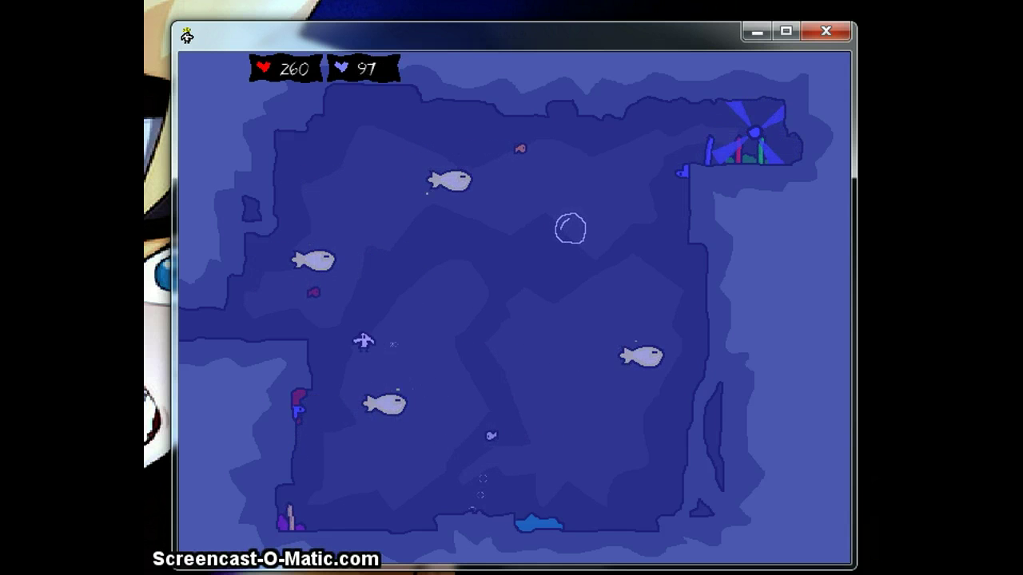
key(Up)
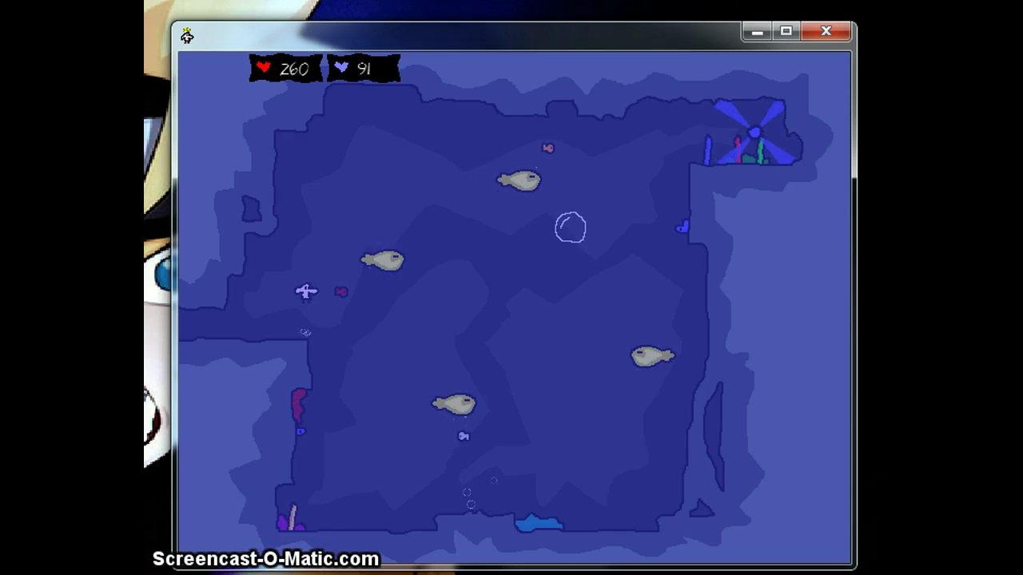
key(Right)
key(Right)
key(Down)
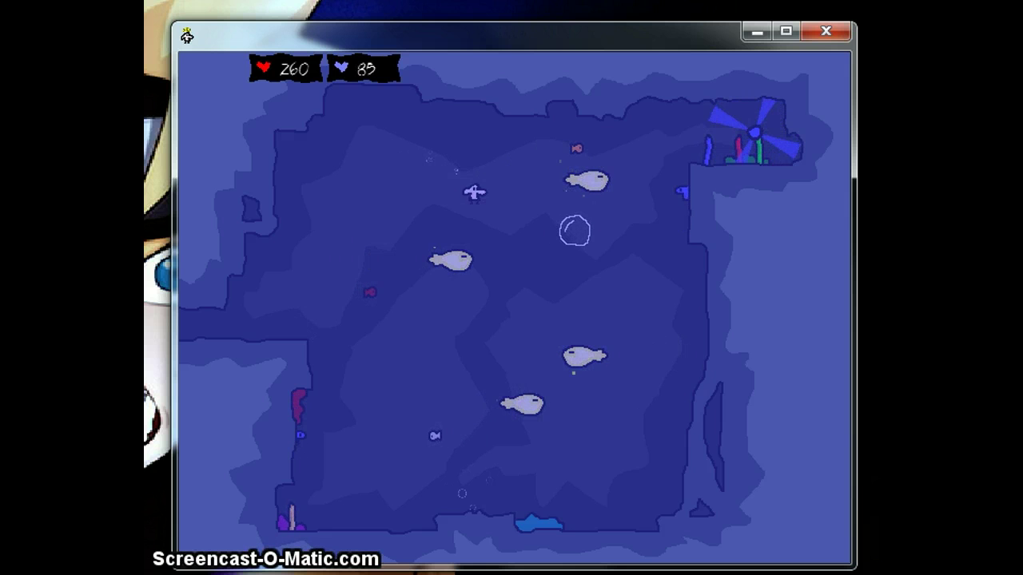
key(Right)
key(Up)
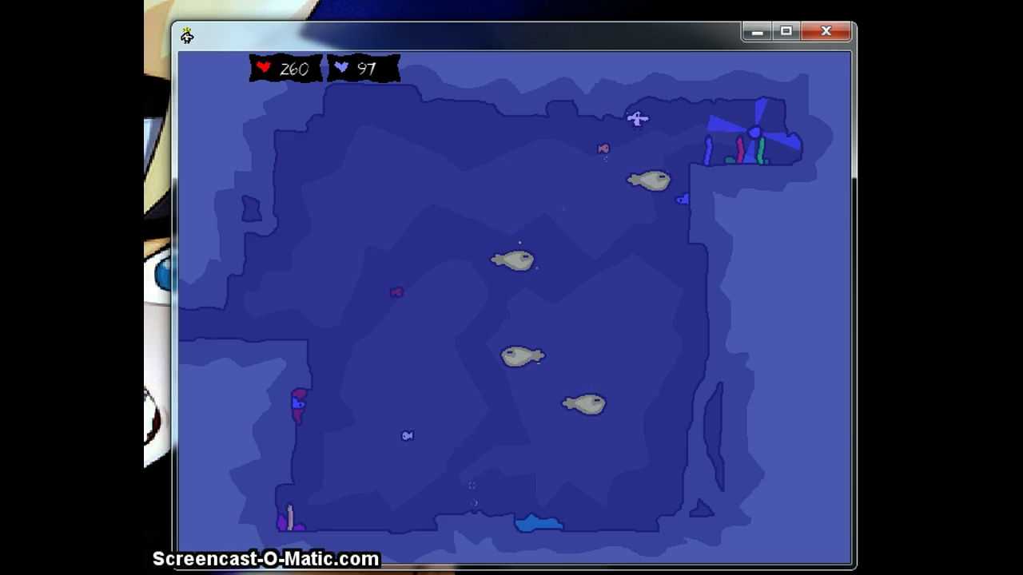
key(Right)
Enter the top-right shrine alcove to gain charged ice shot, then patrol the right wall.
key(Down)
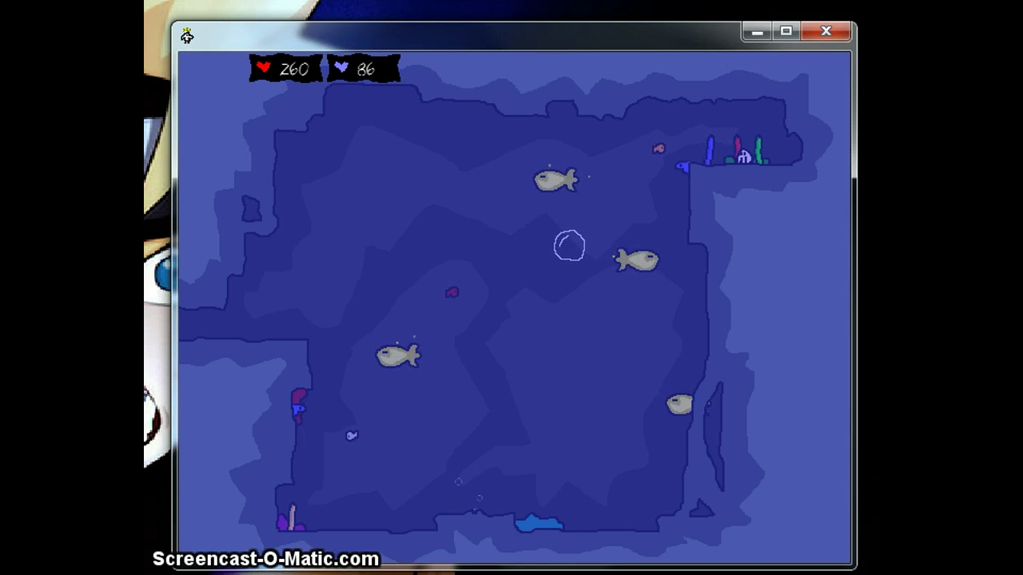
key(Down)
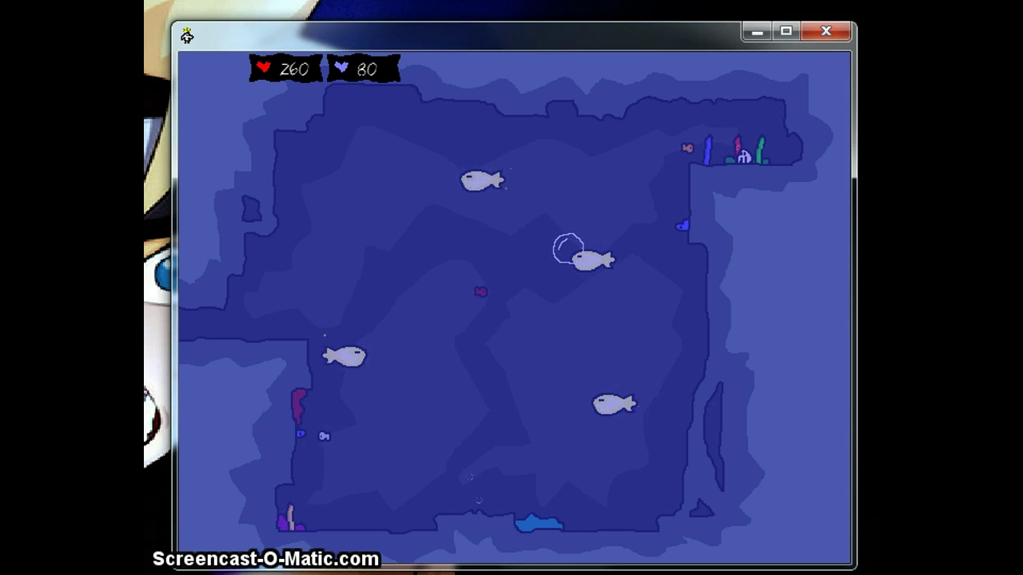
key(Up)
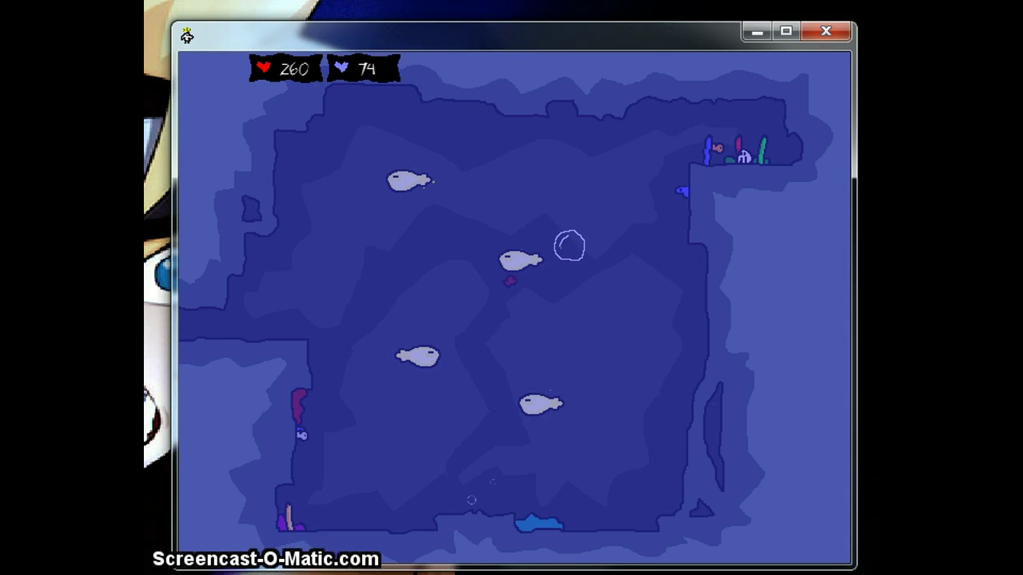
key(Down)
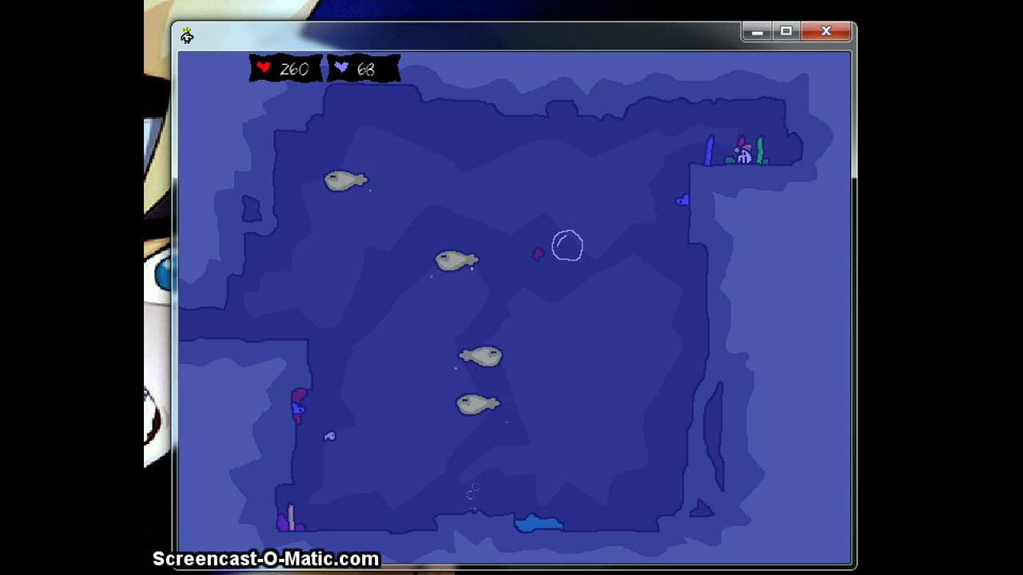
Swim along the right wall of the square cavern and refill breath in the bubble.
key(Up)
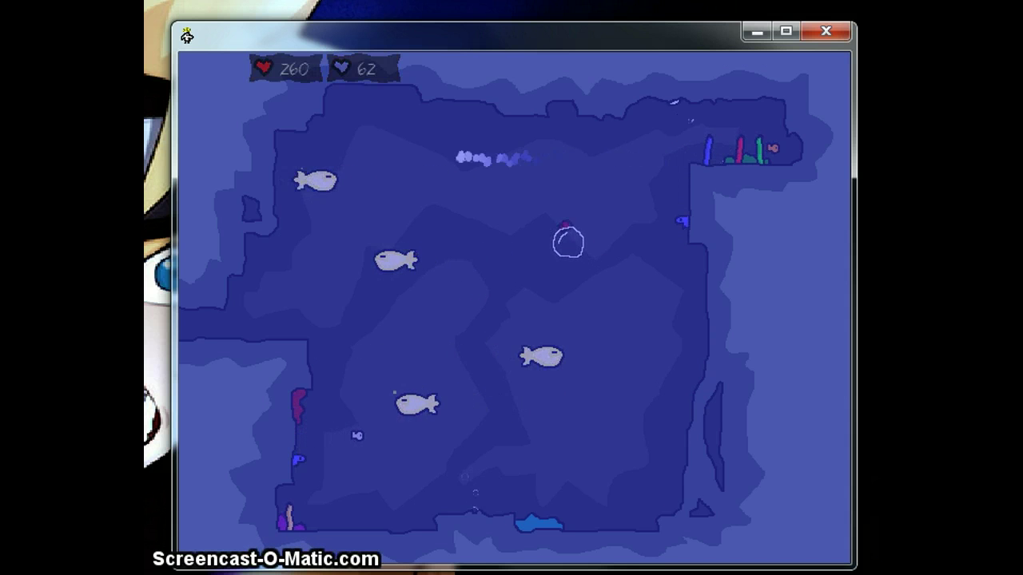
key(Down)
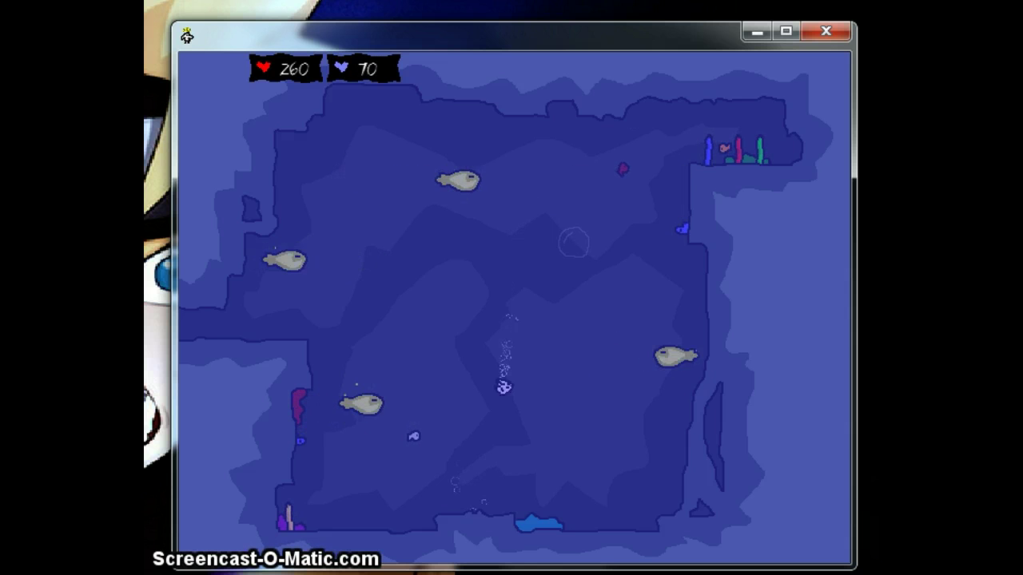
key(Up)
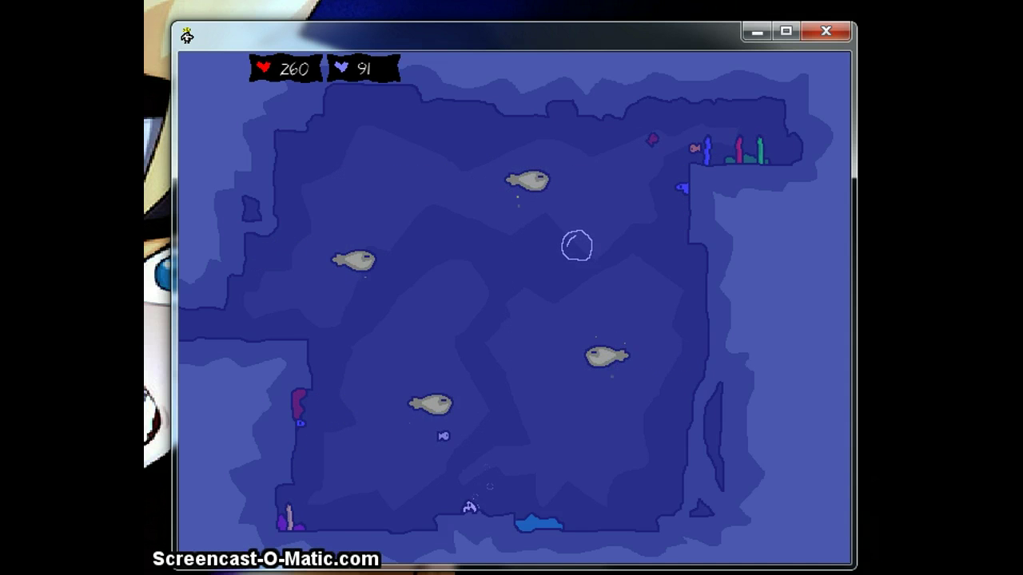
Cross the square cavern and exit through the left passage into the branching room.
key(Up)
key(Left)
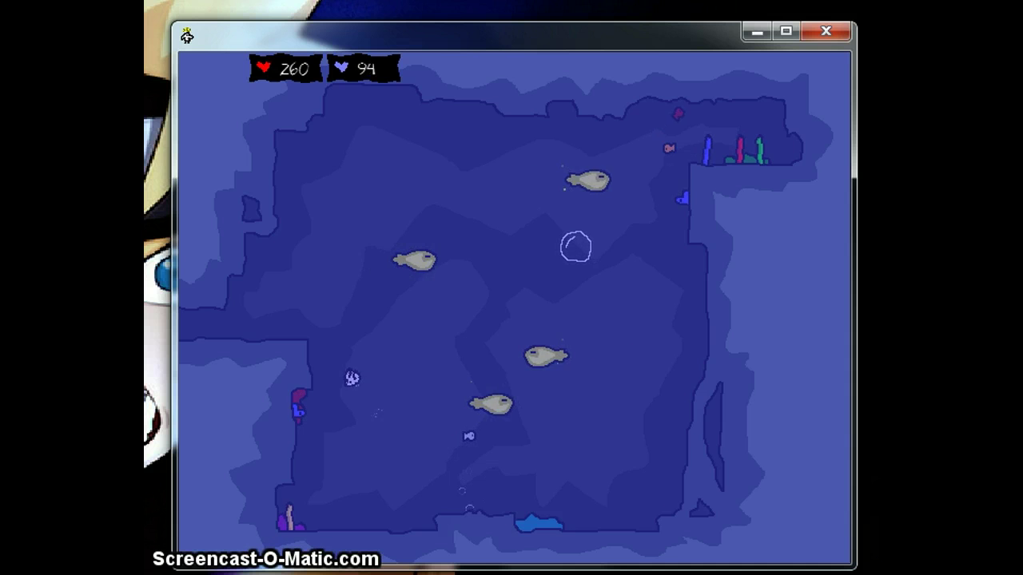
key(Down)
key(Right)
key(Up)
key(Left)
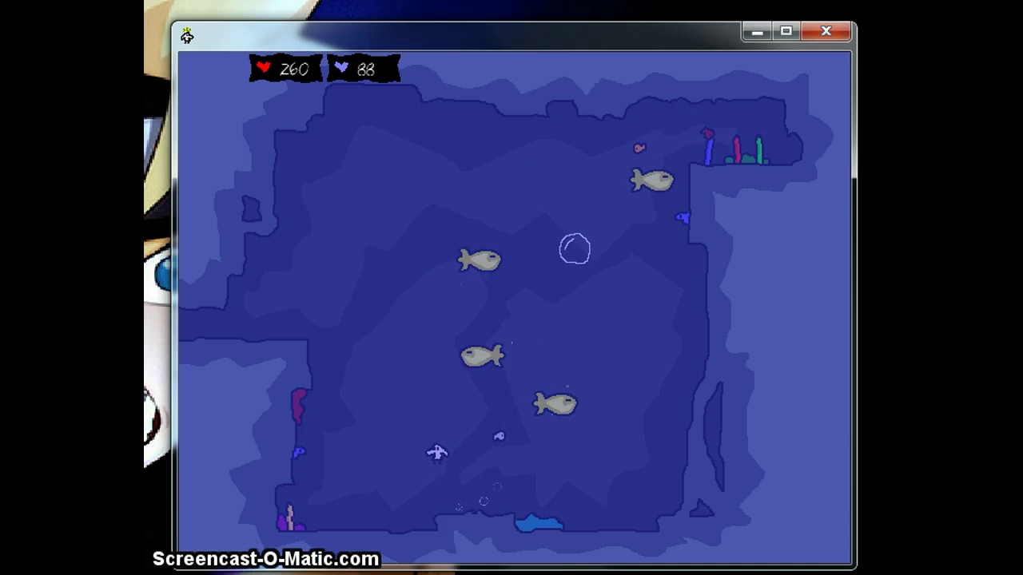
key(Left)
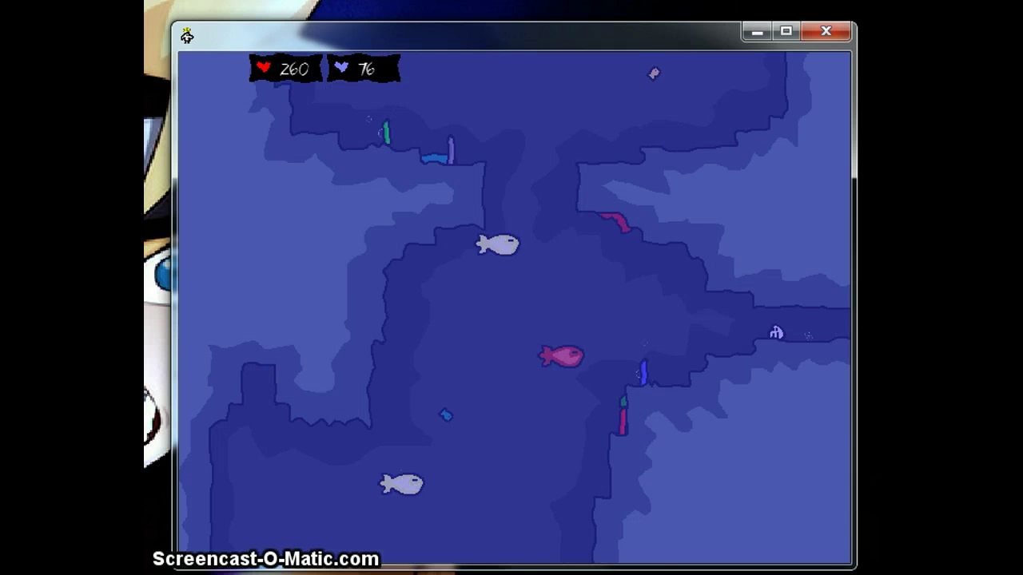
Refill breath in the branching cavern, then swim down the narrow channel and back up.
key(Left)
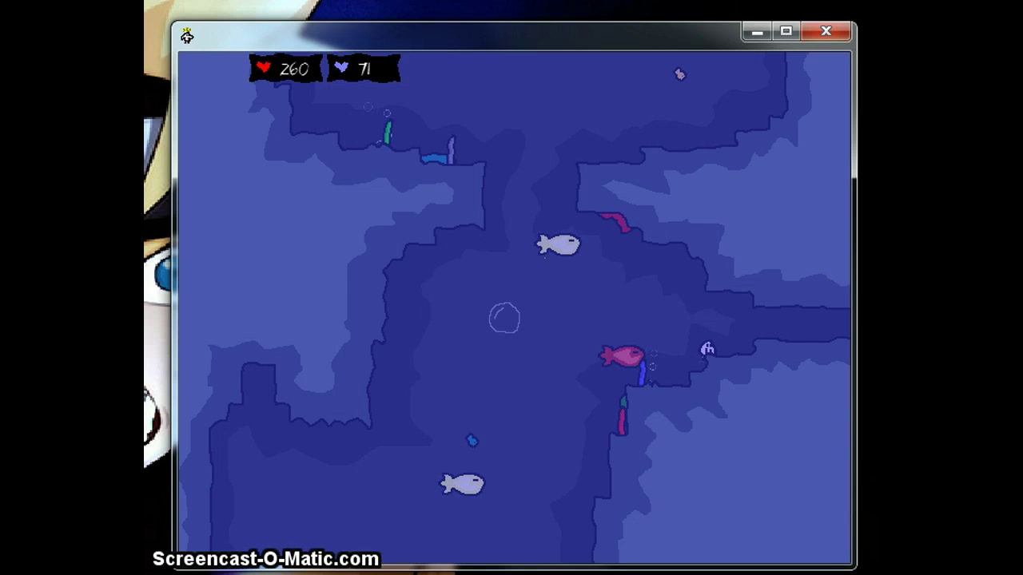
key(Right)
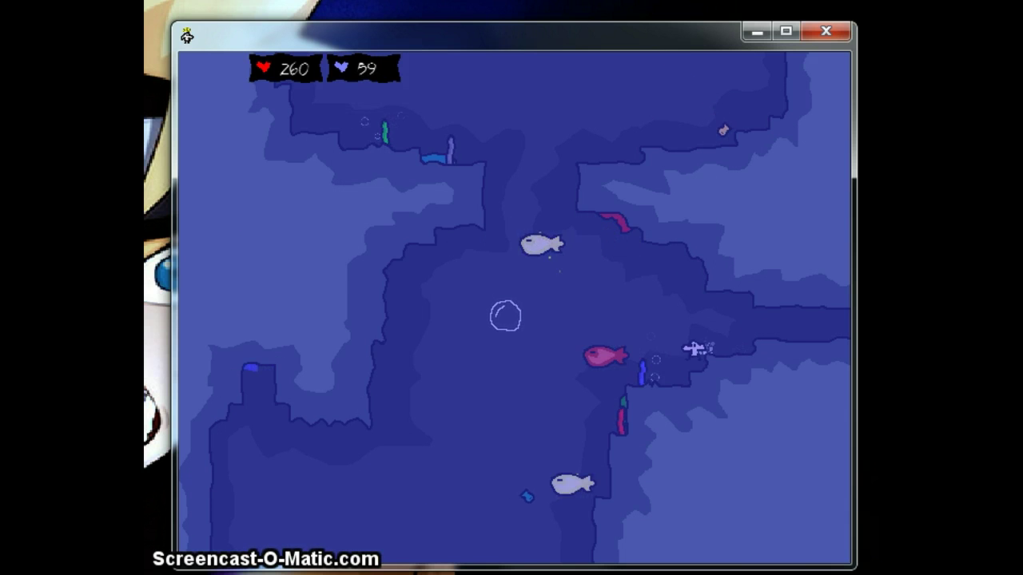
key(Left)
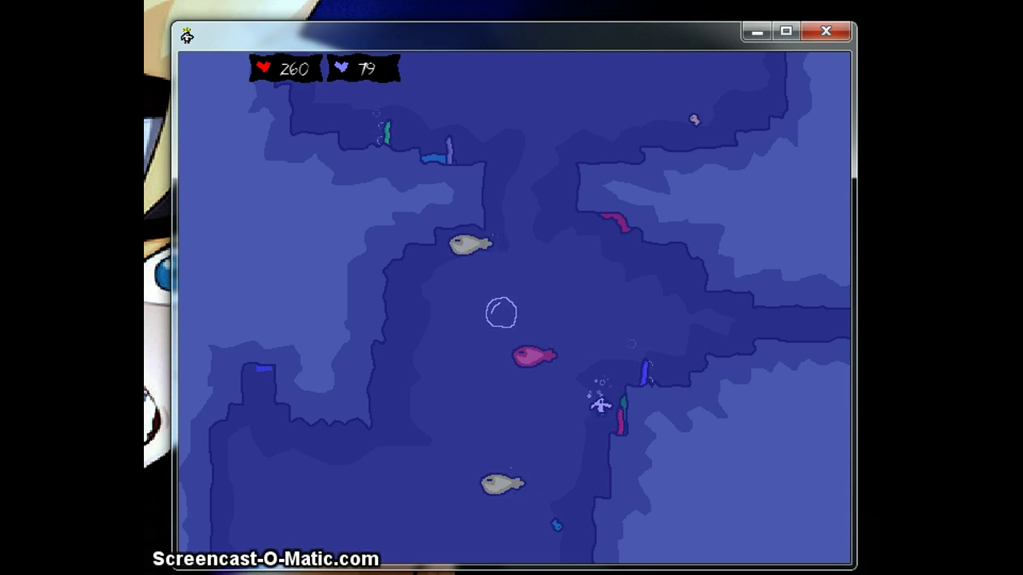
key(Down)
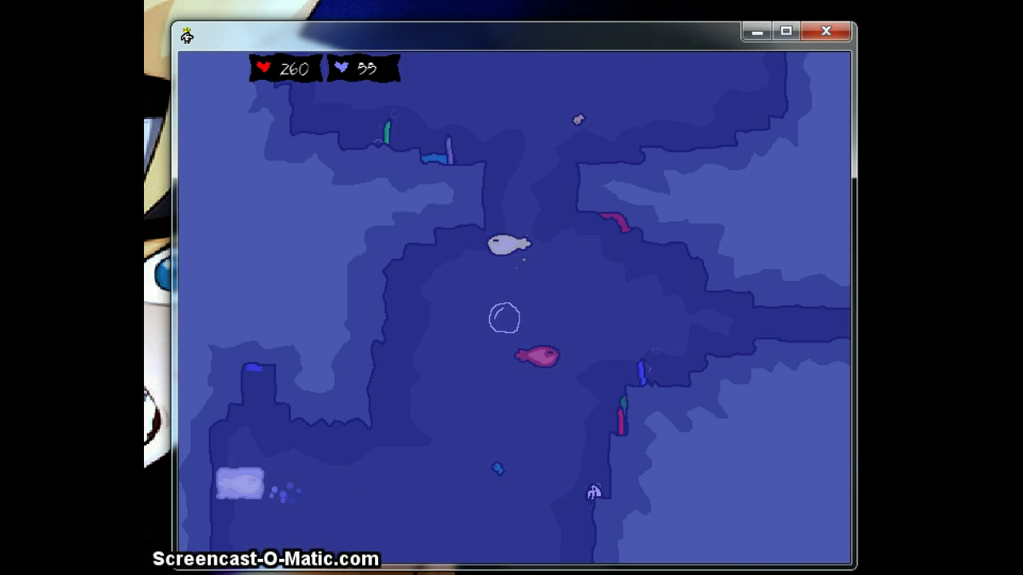
key(Up)
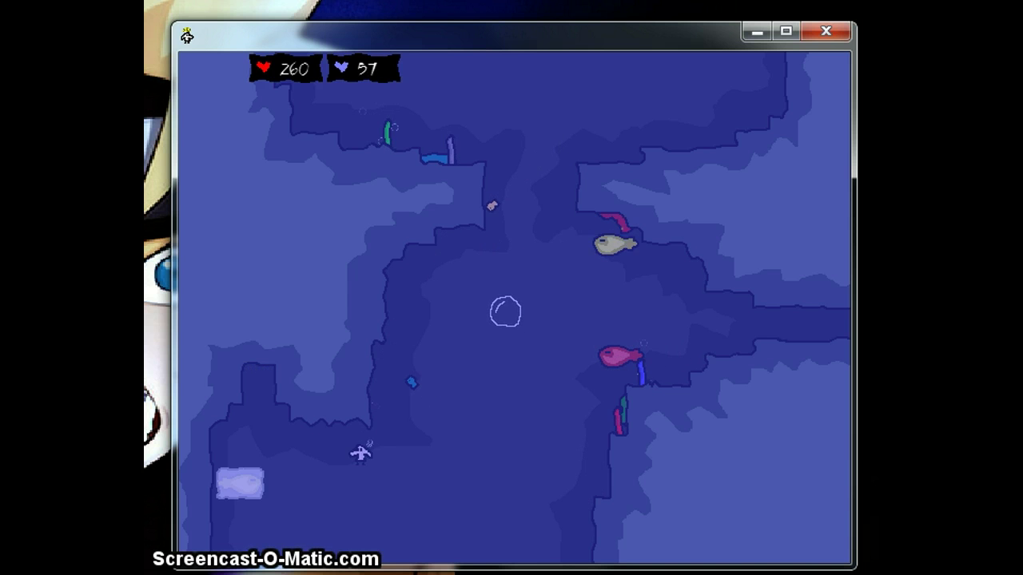
Grab the longer-breath upgrade in the left shaft, dismiss its message, and swim down out.
key(Left)
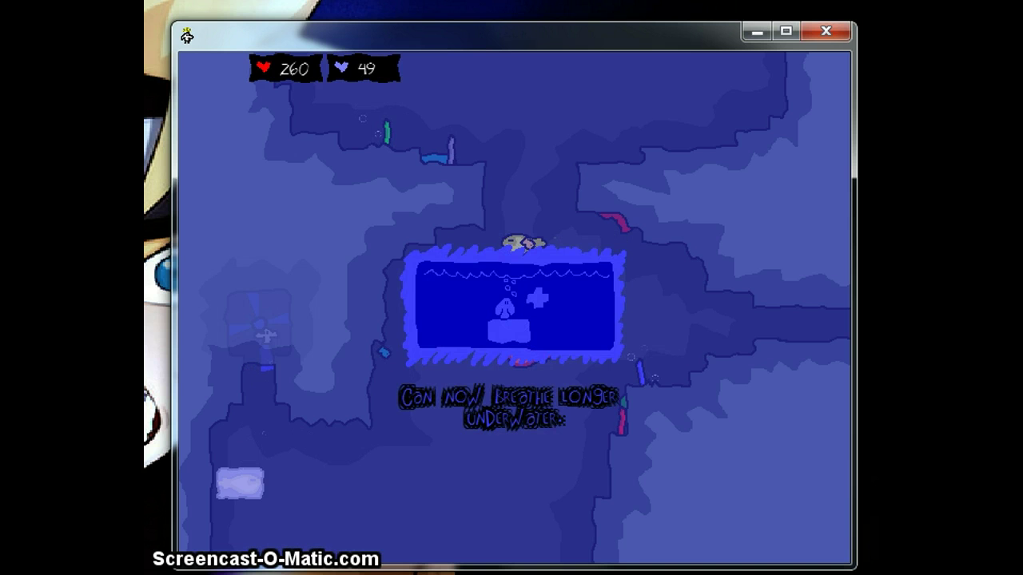
key(Down)
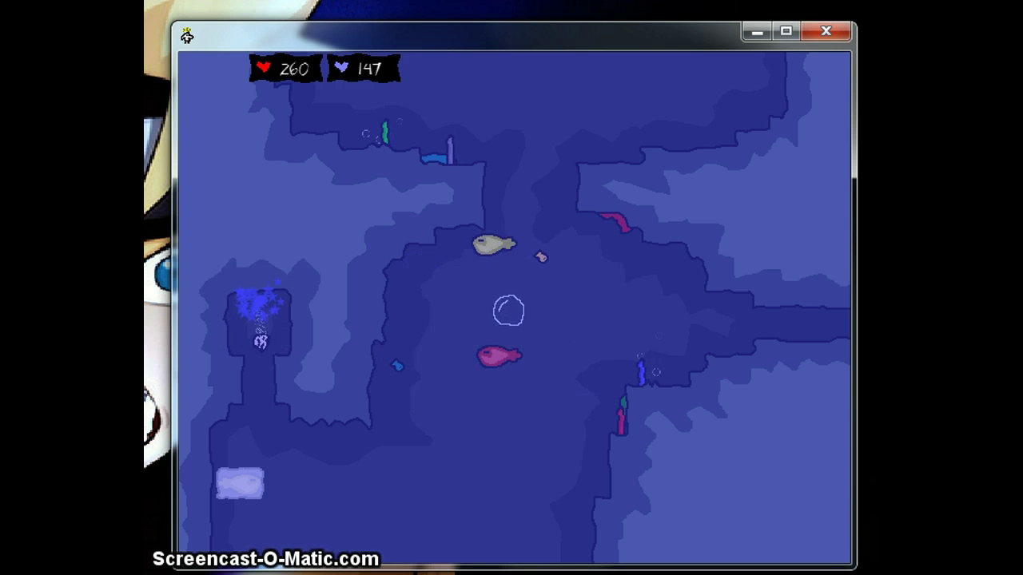
key(Down)
key(Right)
Descend into the wide cavern and head down-right across it.
key(Down)
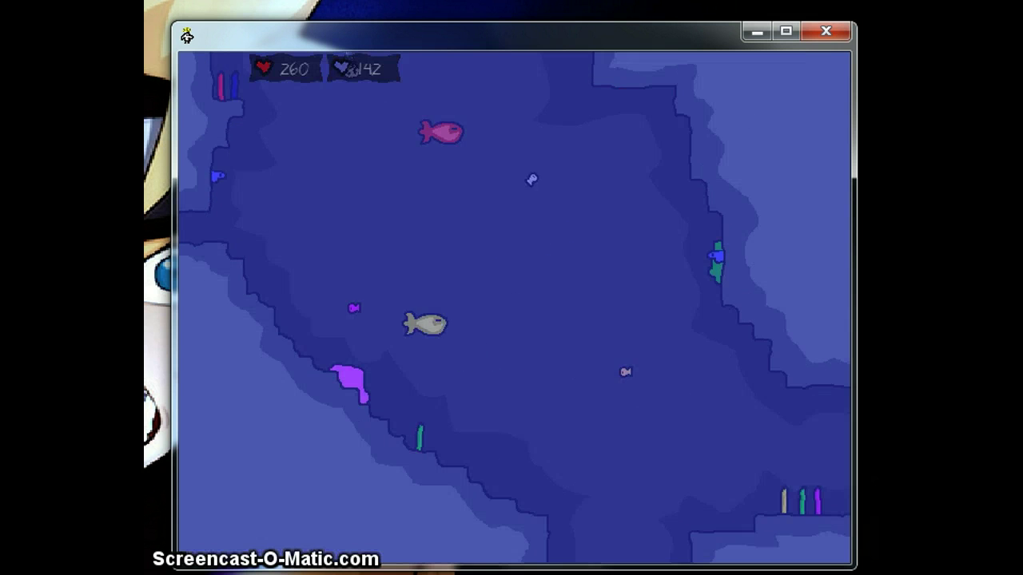
key(Down)
key(Right)
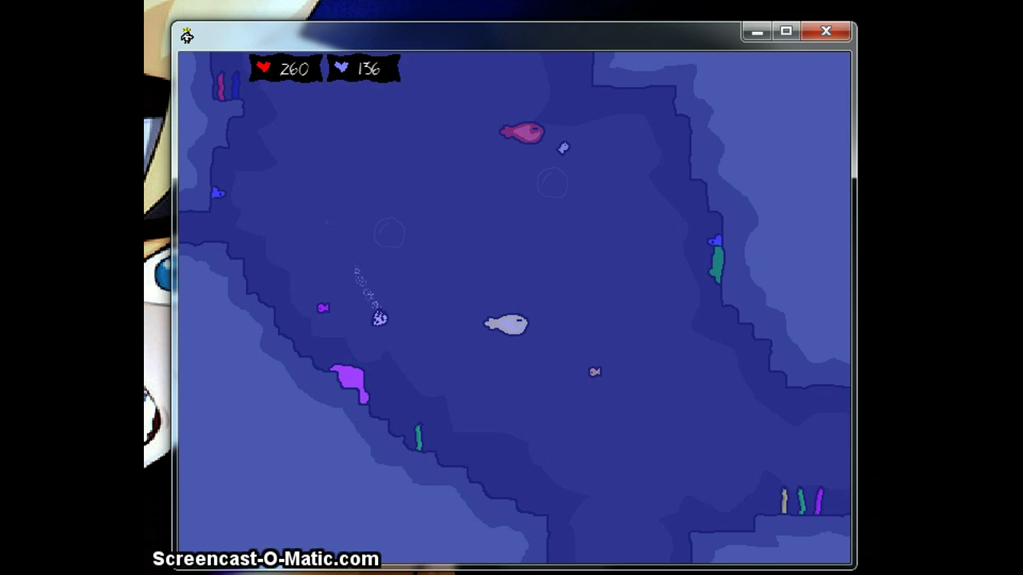
Weave around the middle of the cavern past the fish, dipping down-left and rising.
key(Up)
key(Left)
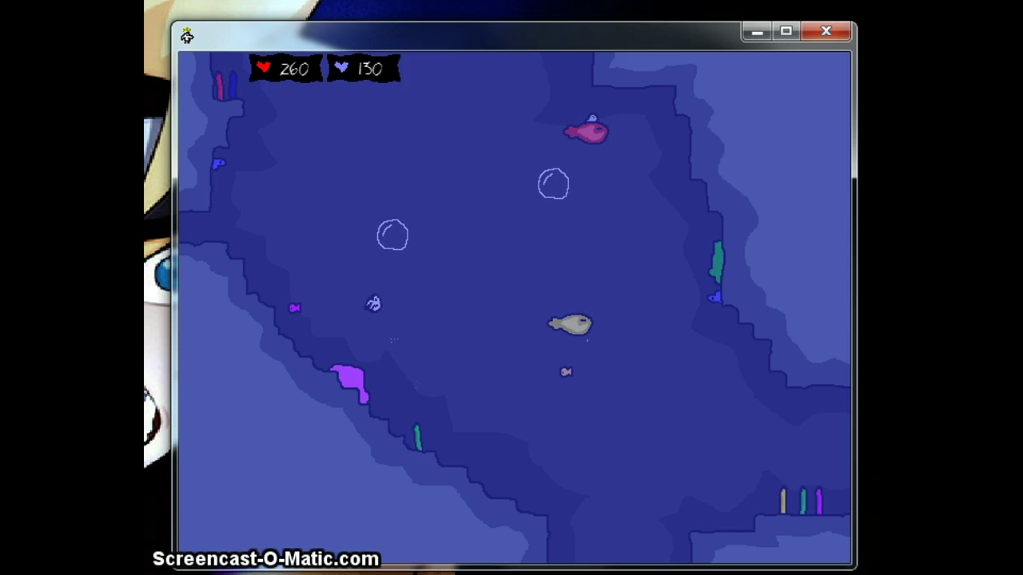
key(Up)
key(Right)
key(Down)
key(Left)
key(Down)
key(Left)
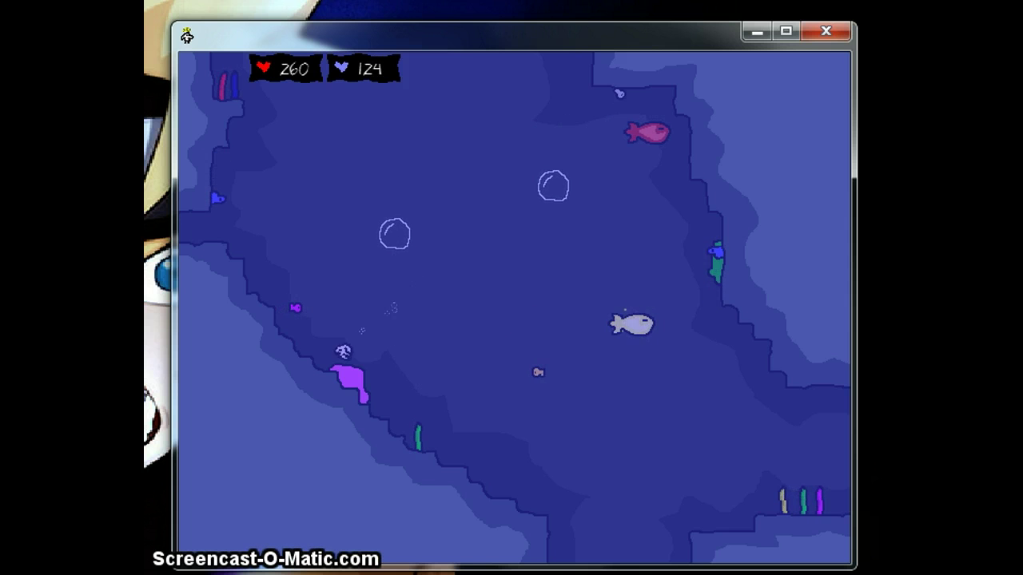
key(Up)
key(Up)
Refill breath up-right, then exit lower-right into the S.S. Eternity room.
key(Right)
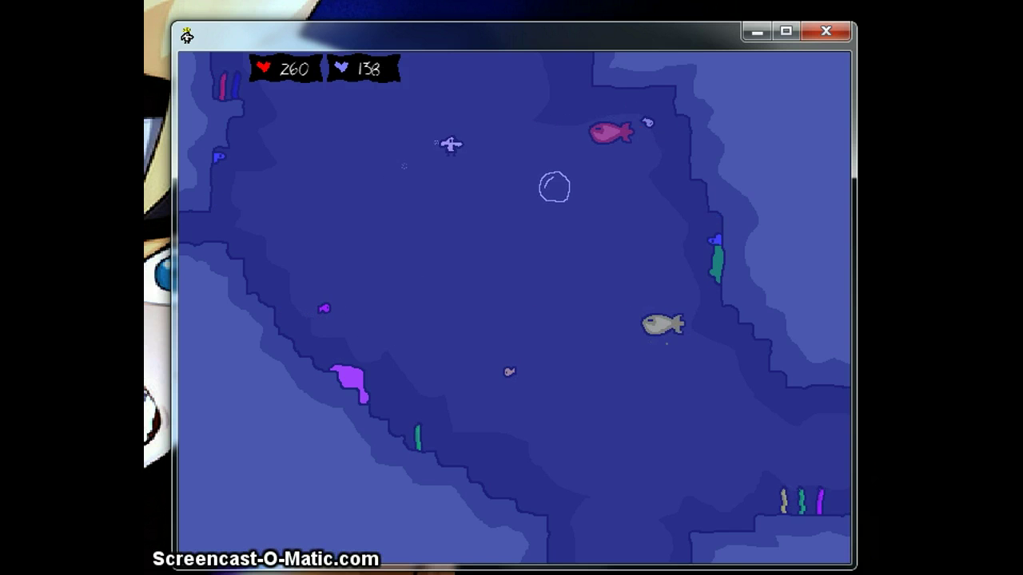
key(Down)
key(Right)
key(Down)
key(Right)
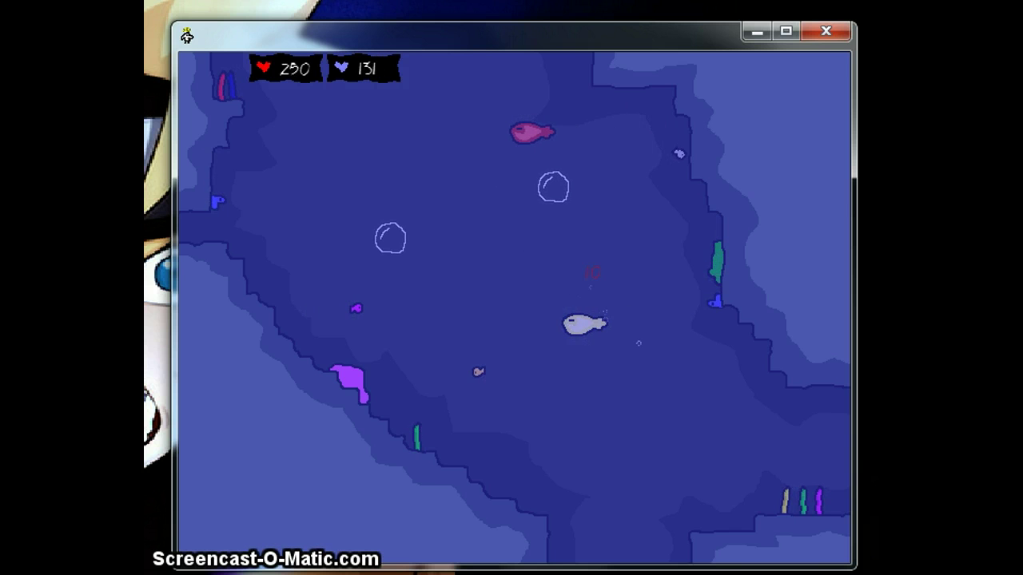
key(Down)
key(Right)
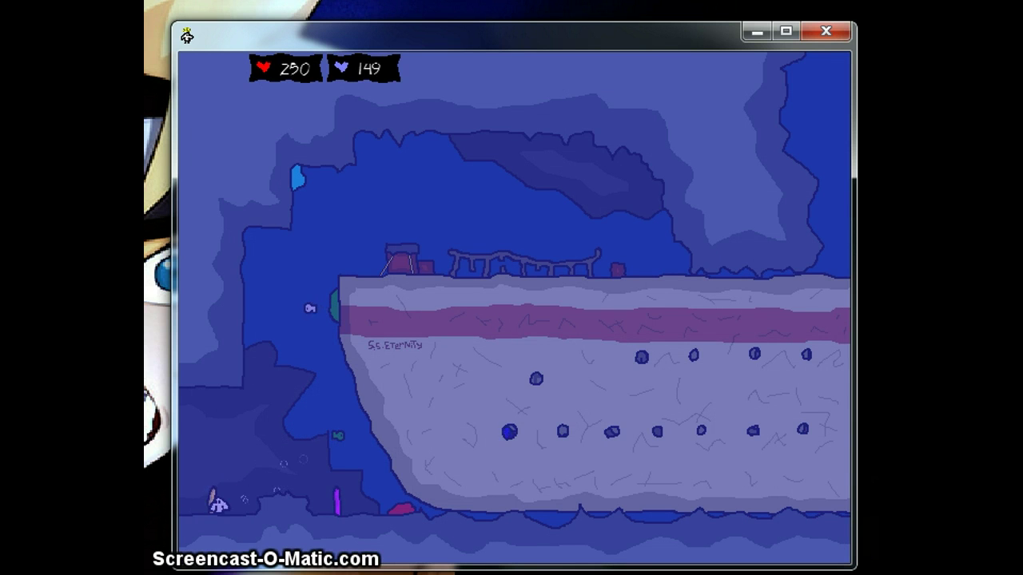
Swim back out of the ship room and cross the previous cavern down-left and upward.
key(Left)
key(Up)
key(Left)
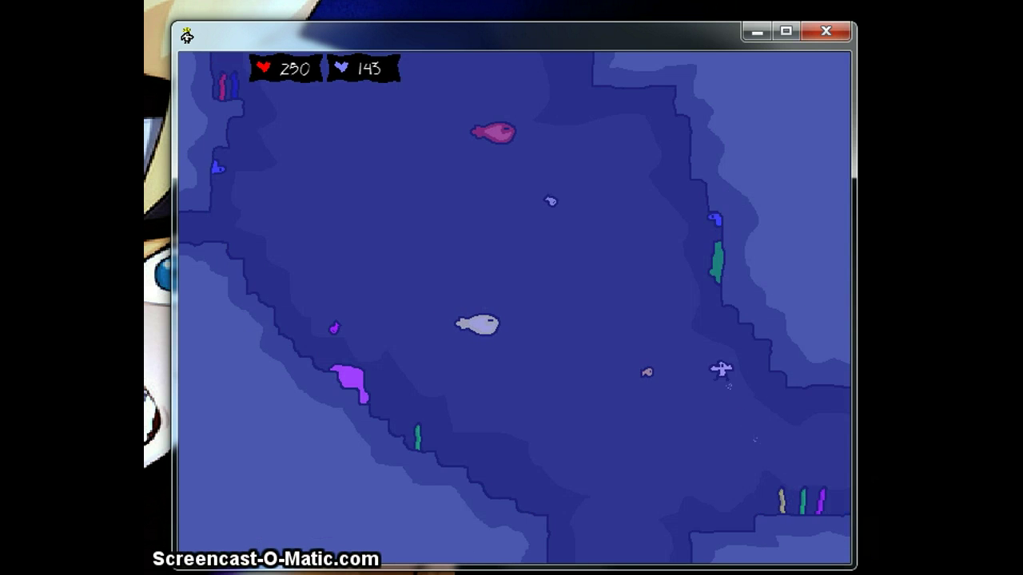
key(Down)
key(Left)
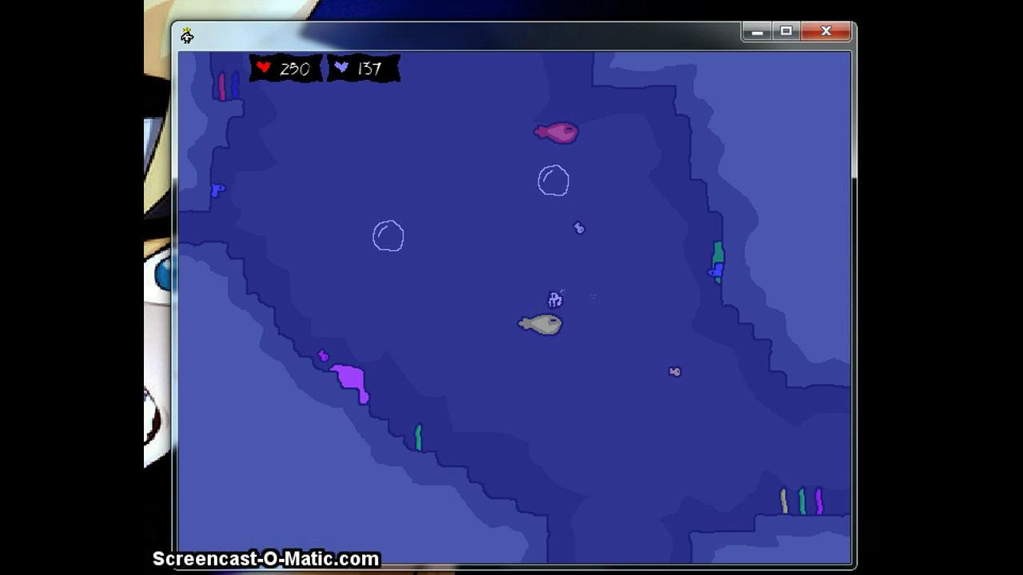
key(Up)
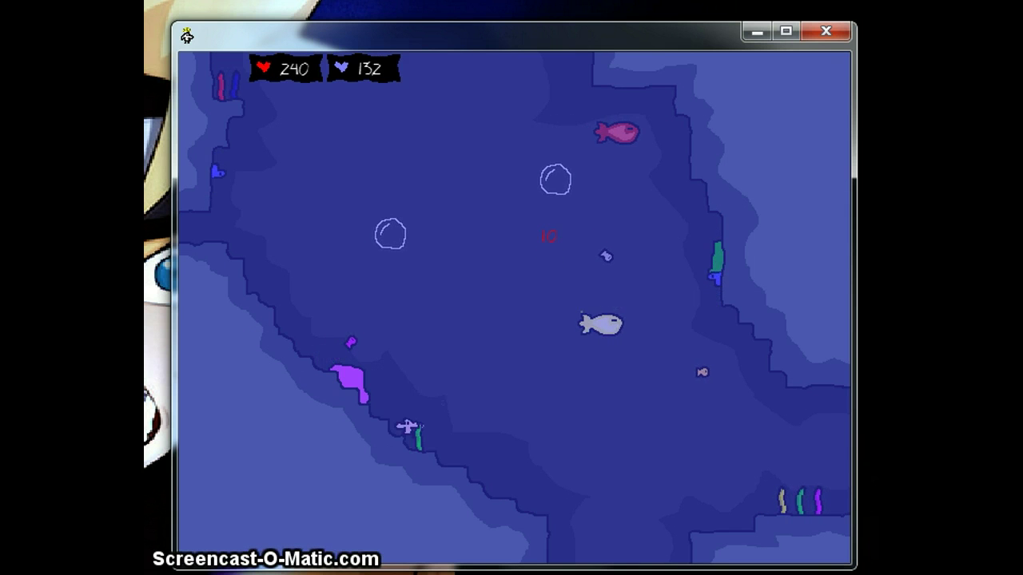
key(Right)
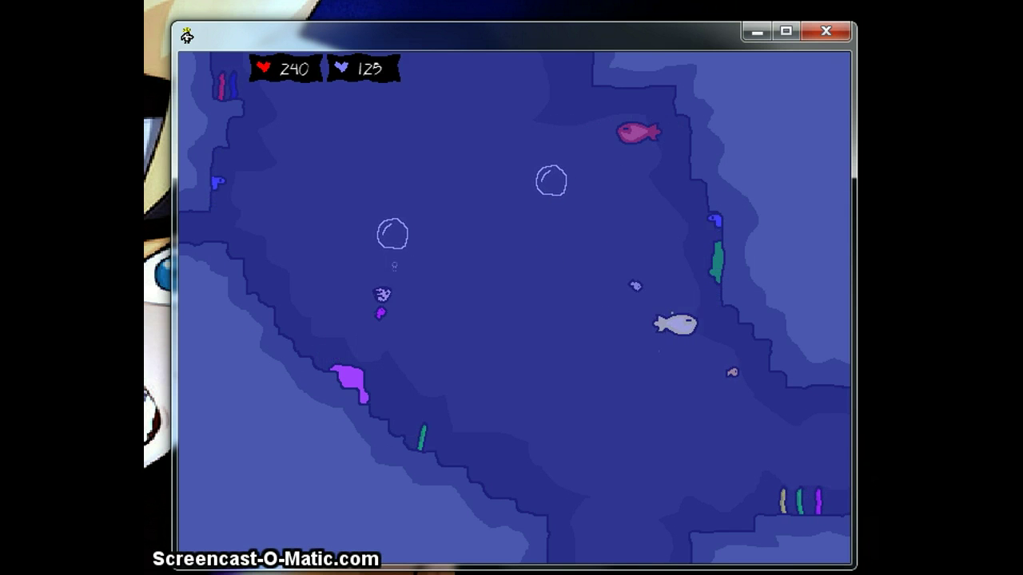
Rise off the top into the branching room, briefly dipping out the bottom edge and back.
key(Down)
key(Left)
key(Up)
key(Up)
key(Right)
key(Up)
key(Right)
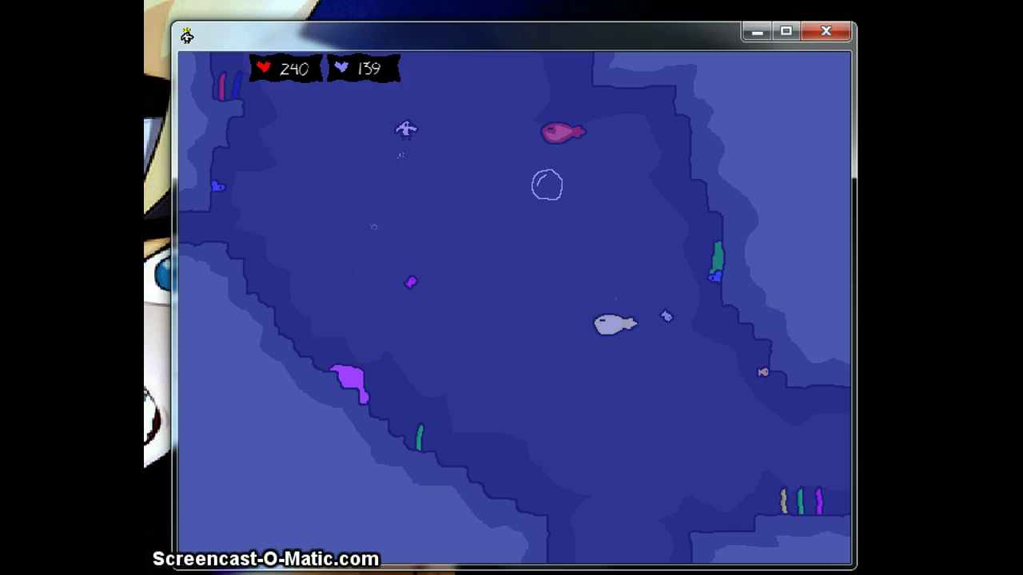
key(Up)
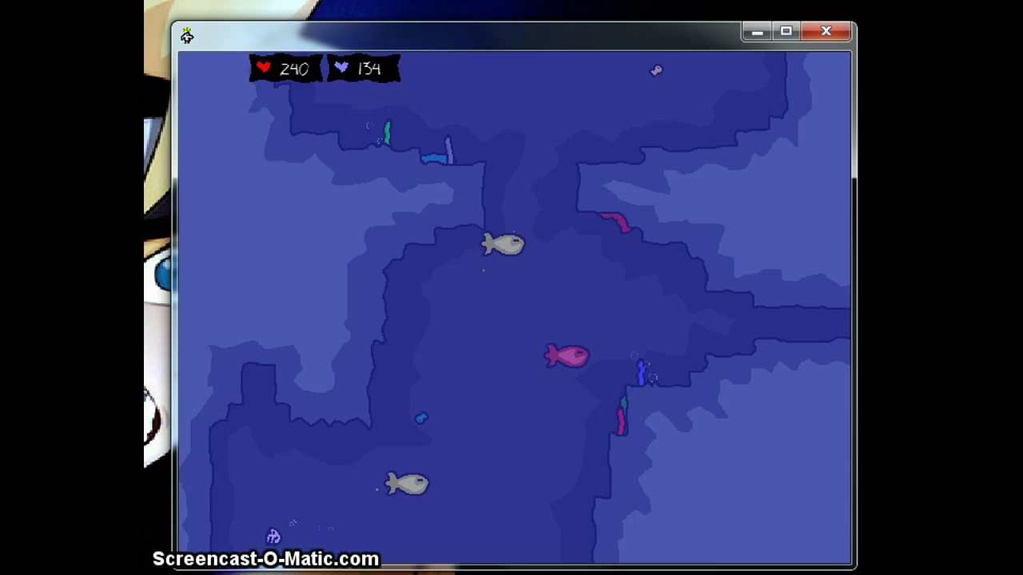
key(Down)
key(Left)
key(Up)
key(Up)
Swim right through the branching cave and down into the sloping room below.
key(Right)
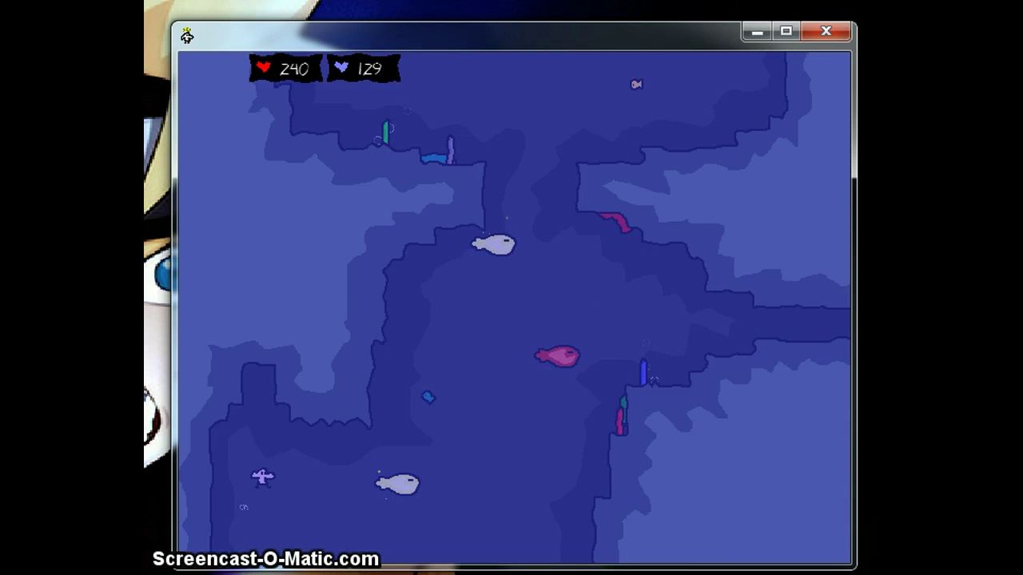
key(Right)
key(Up)
key(Right)
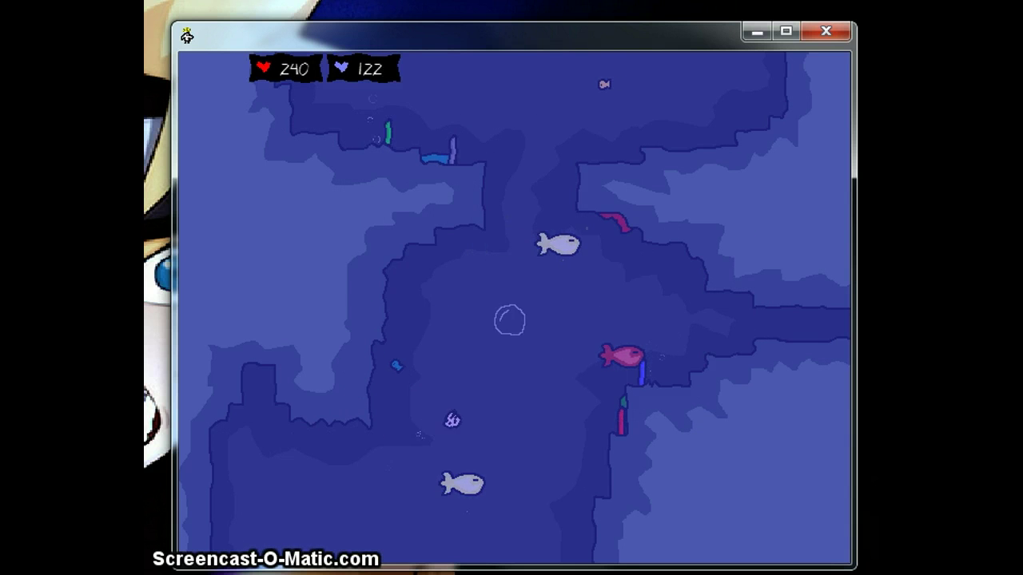
key(Down)
key(Right)
key(Down)
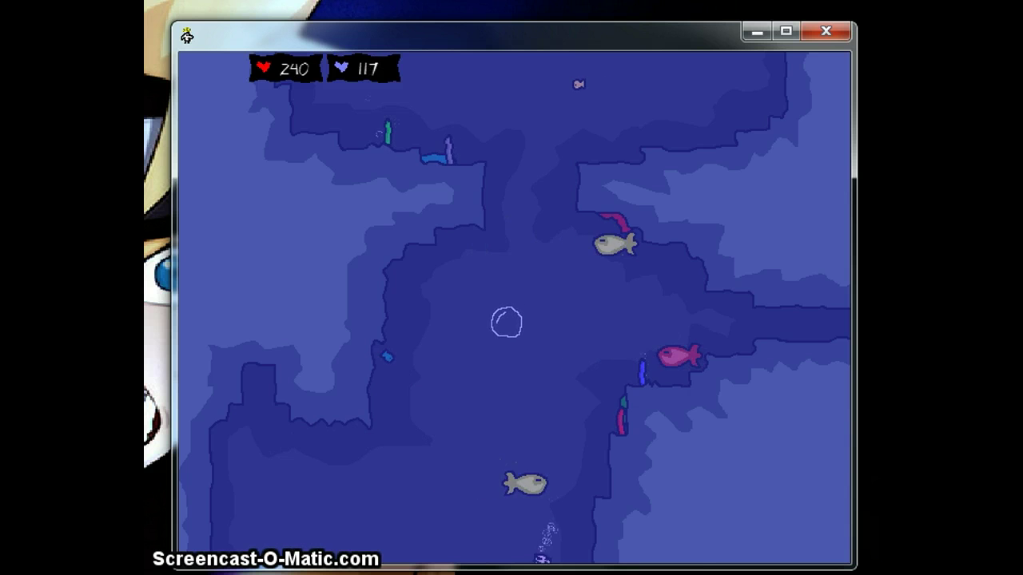
Cross the sloping cavern down-left, climb the slope up-left, and exit up into the cross-shaped cave.
key(Down)
key(Left)
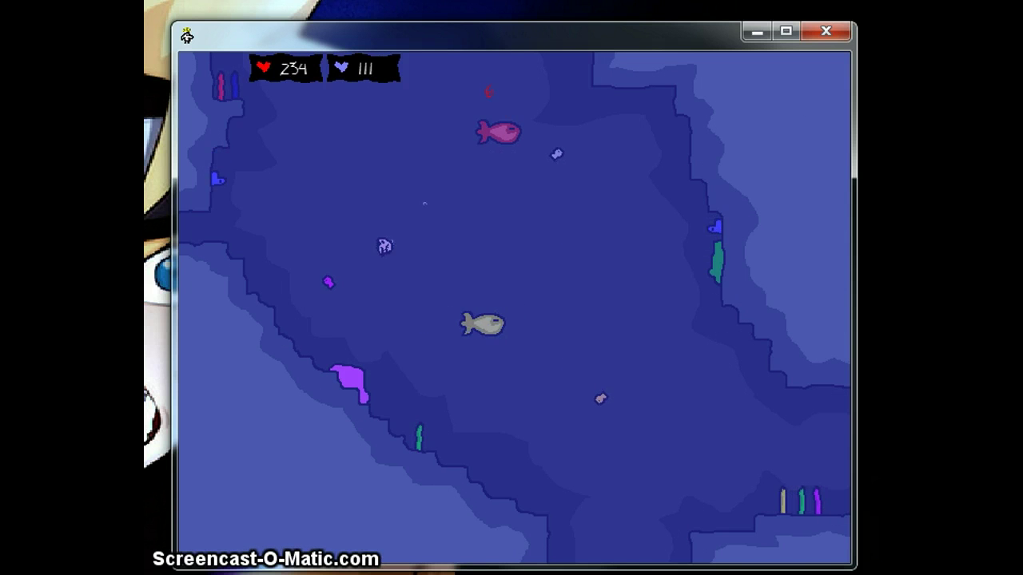
key(Up)
key(Left)
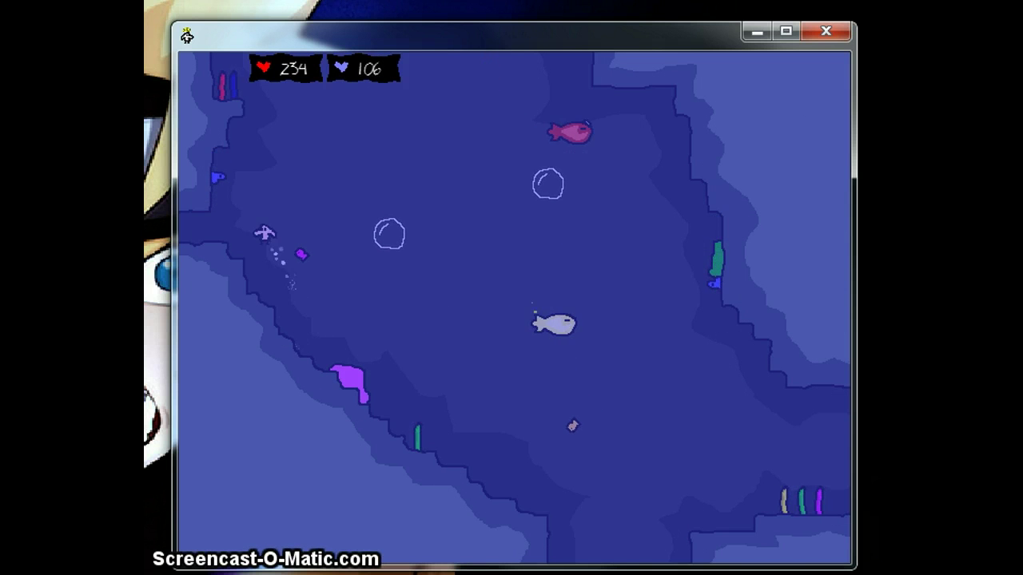
key(Up)
key(Left)
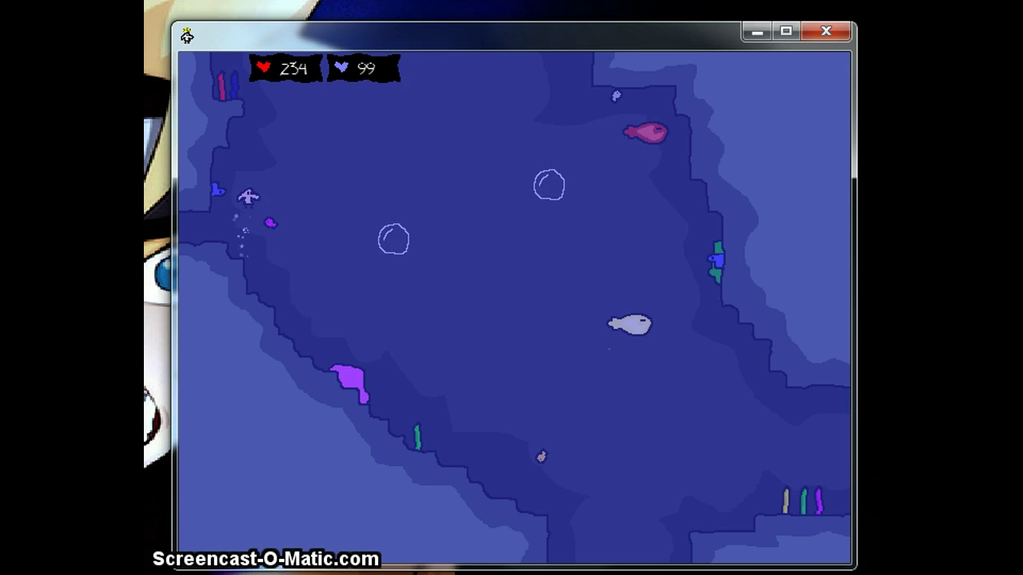
key(Up)
key(Left)
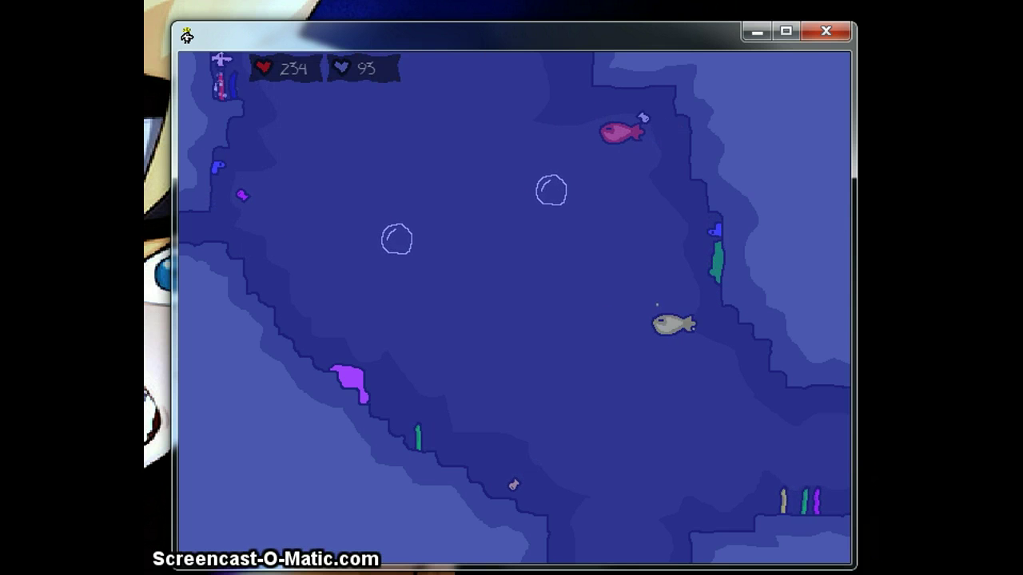
key(Up)
key(Right)
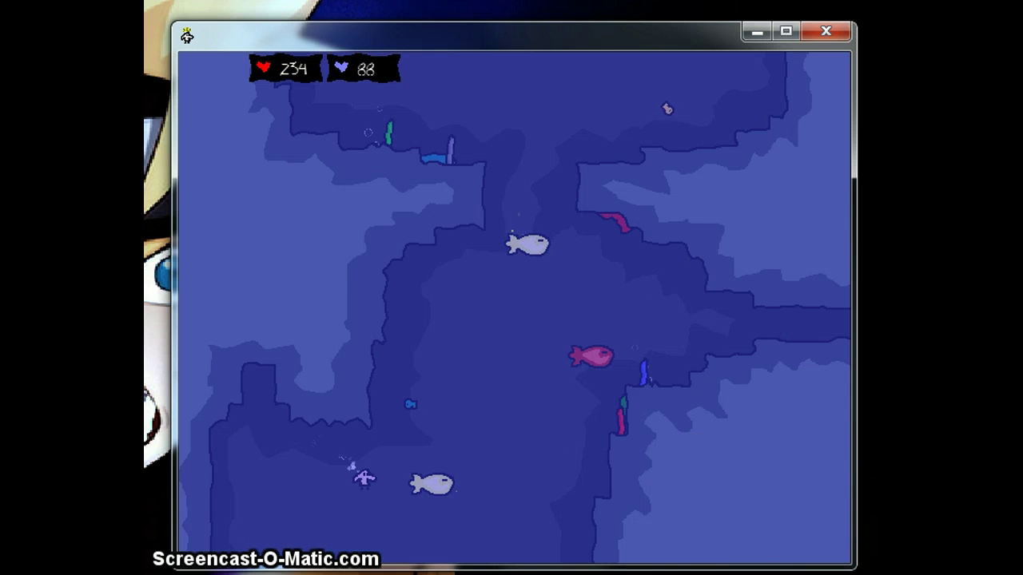
Freeze a nearby fish into an ice block with ice shot, then swim past the fish.
key(Right)
key(Up)
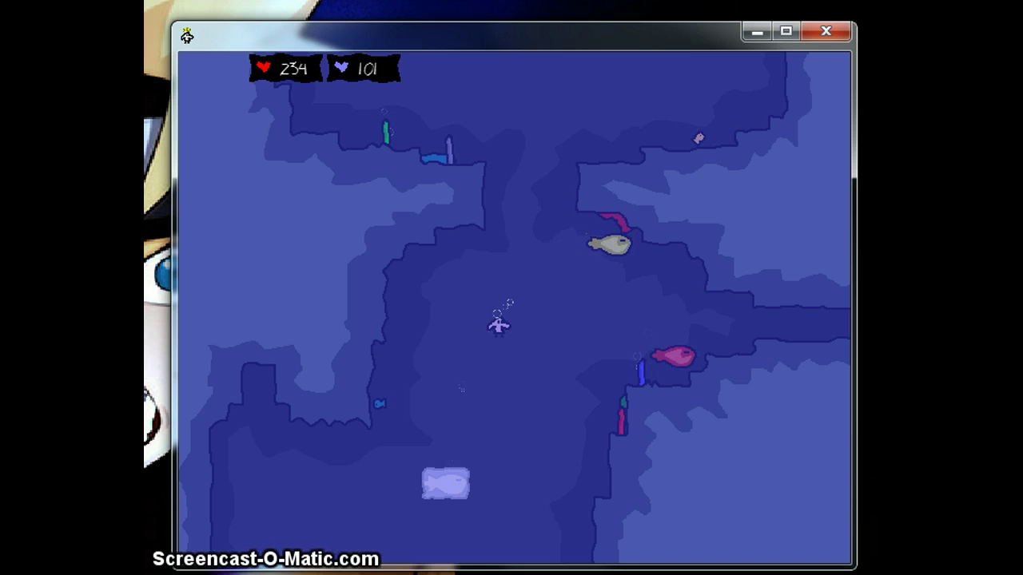
key(Right)
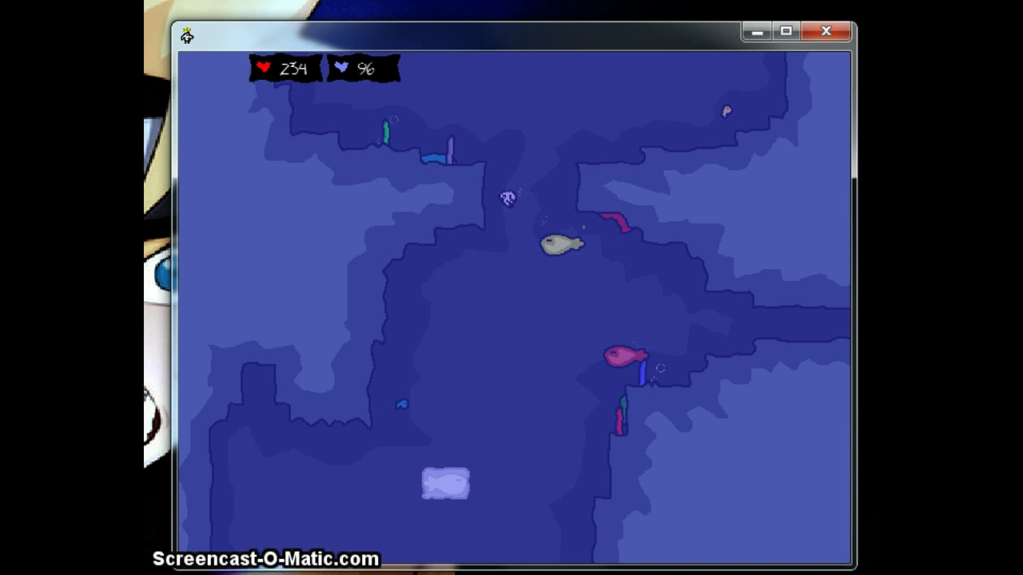
key(Down)
key(Up)
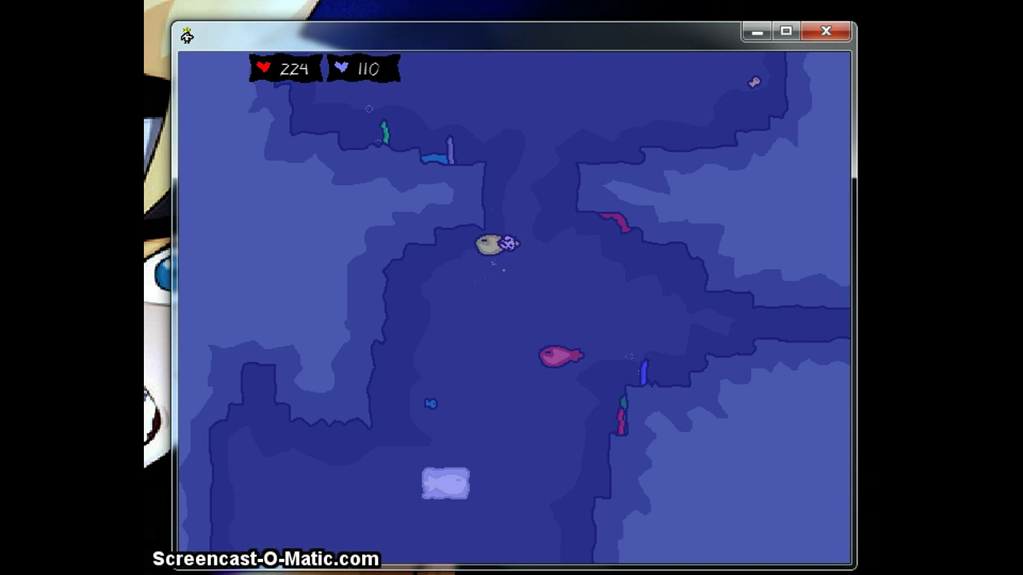
Attack the grey fish, drop down to refill breath, and circle back near the white fish.
key(Right)
key(Down)
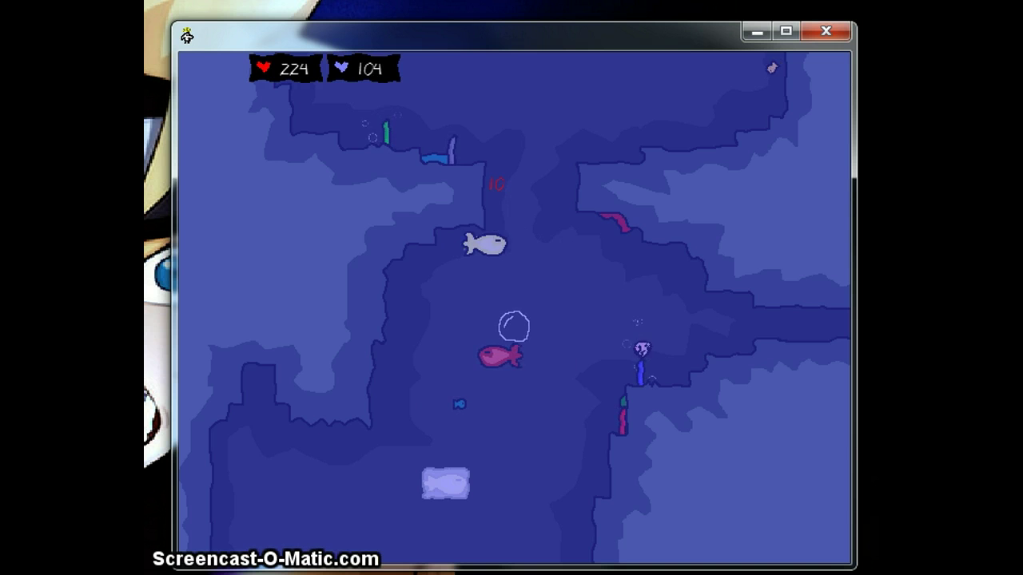
key(Down)
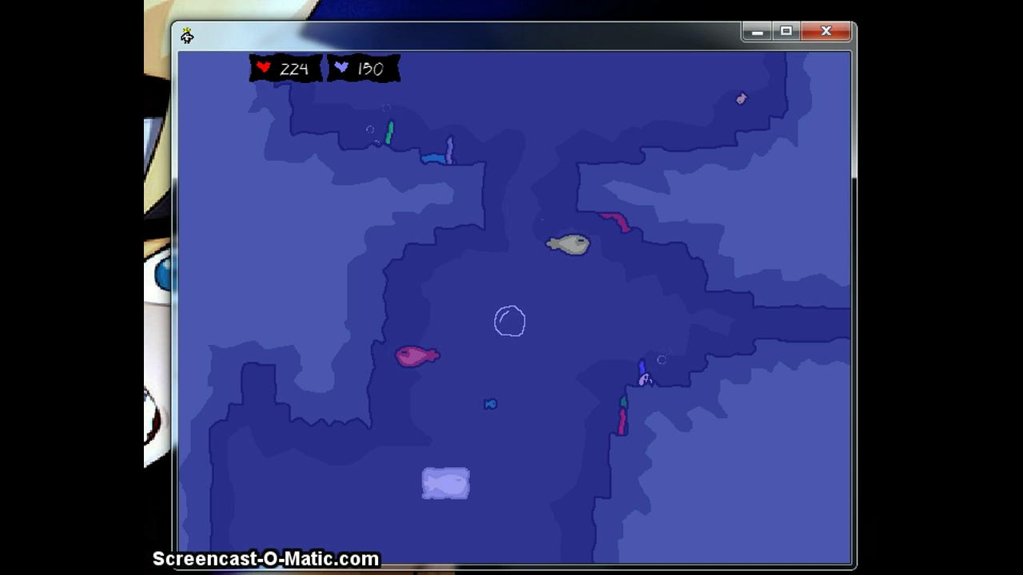
key(Up)
key(Left)
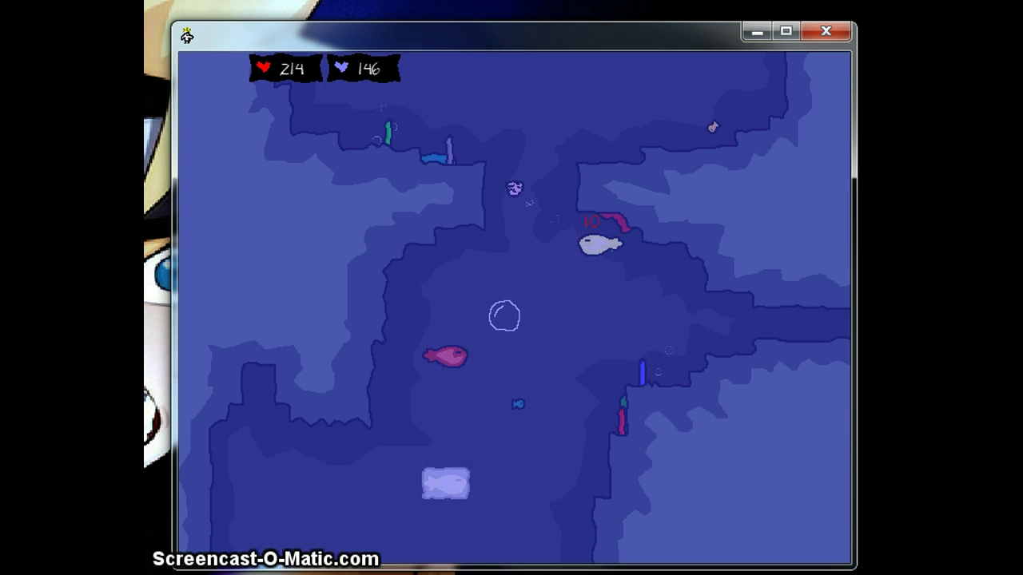
key(Down)
key(Up)
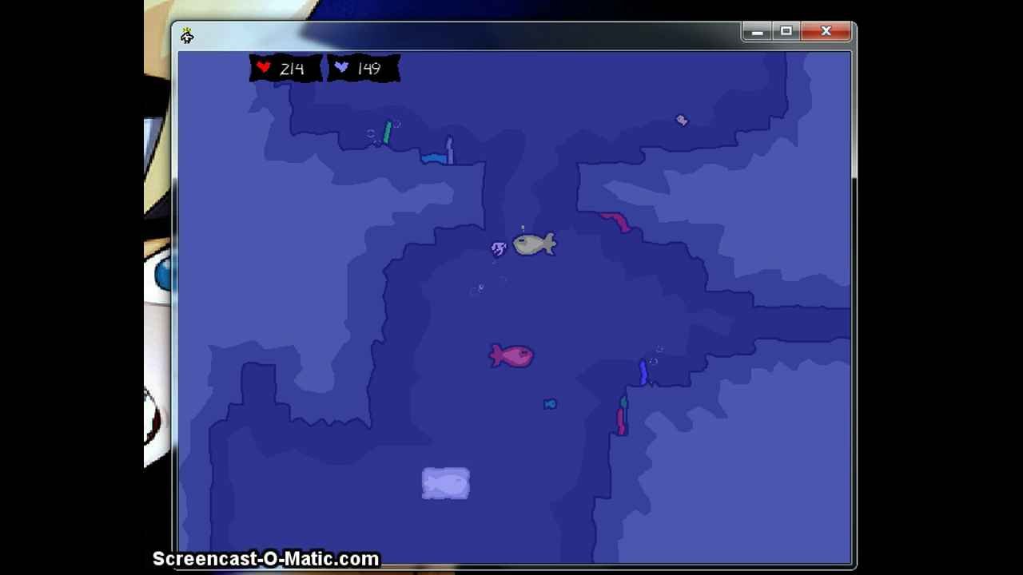
Destroy the pink fish, then swim along the right ledge and down through the central cavern.
key(Down)
key(Right)
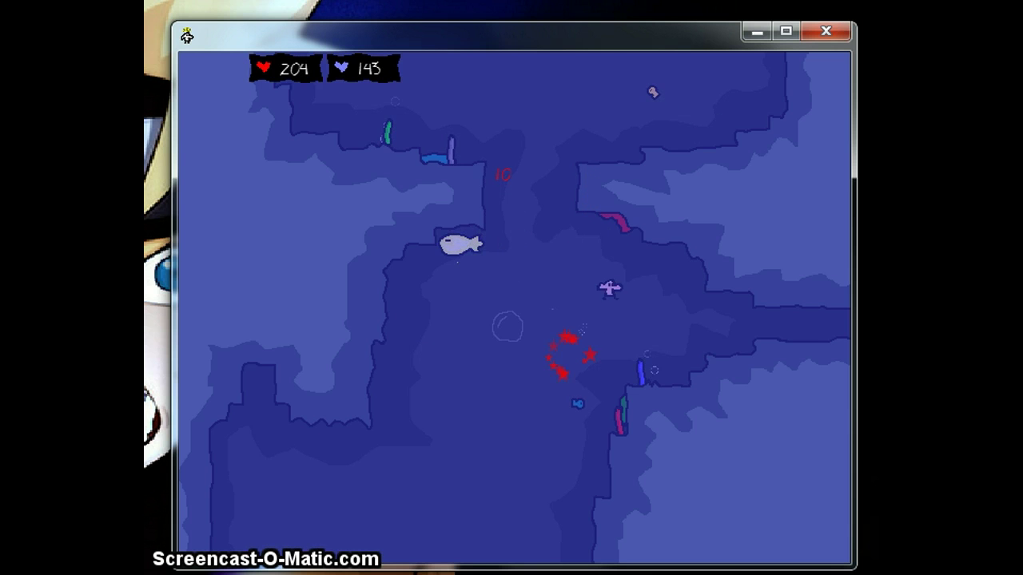
key(Down)
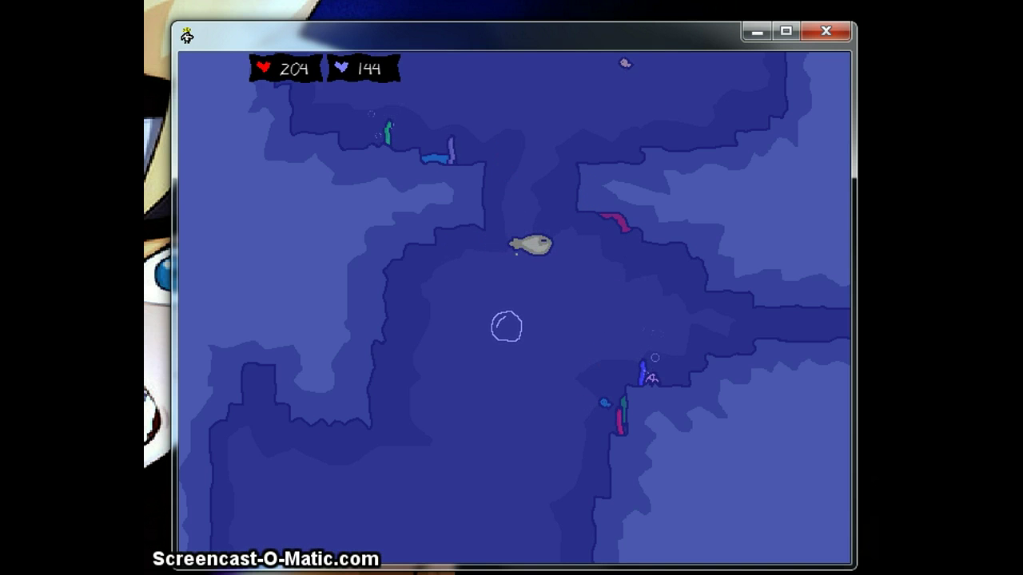
key(Up)
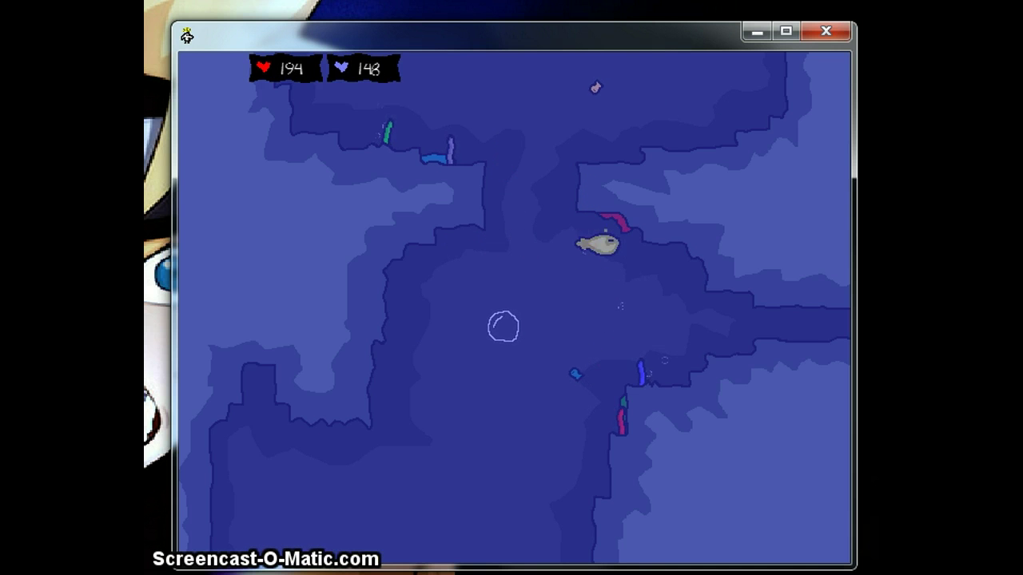
key(Down)
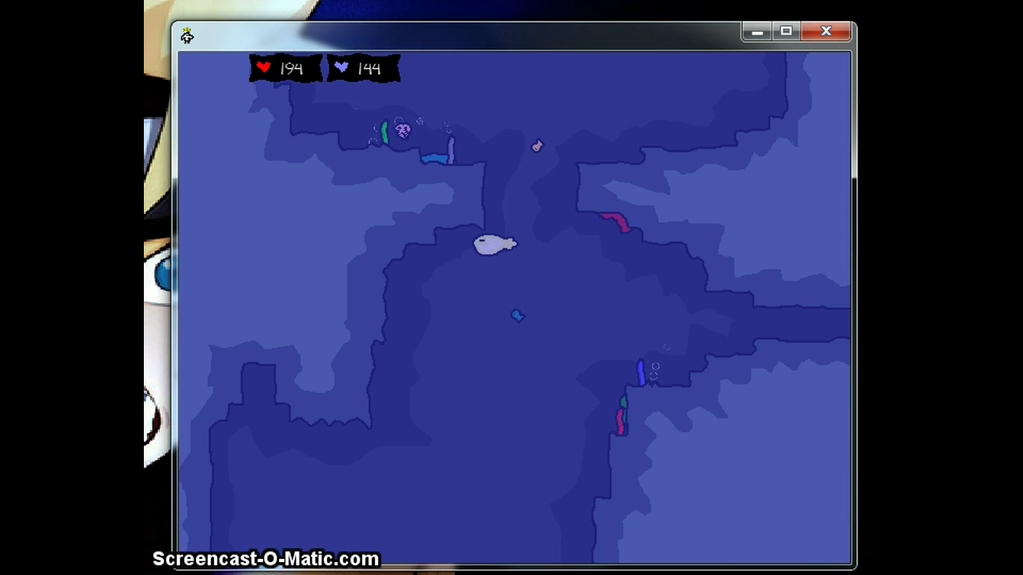
Enter the rock-island cavern, return to the cross-shaped room, and re-enter.
key(Up)
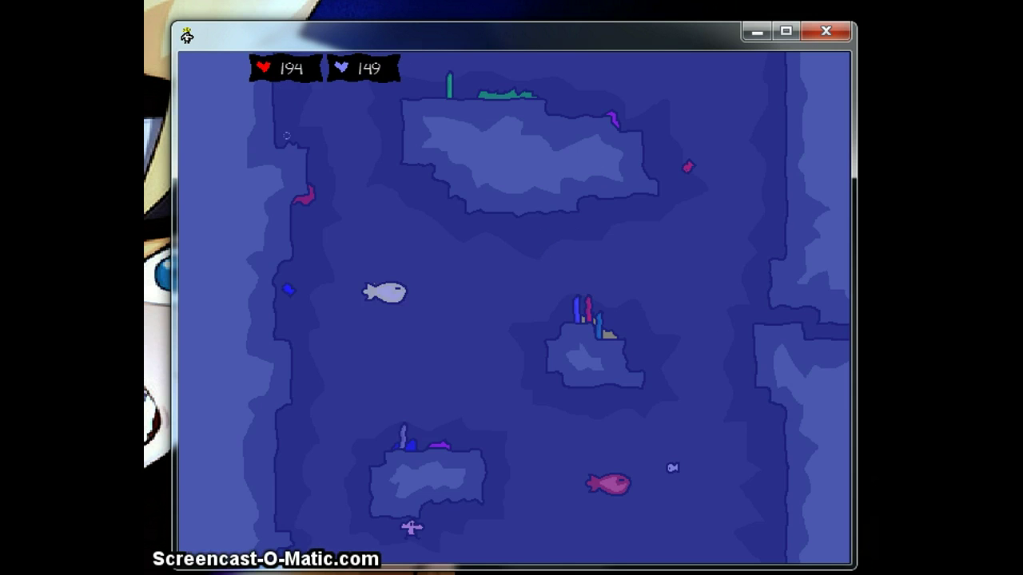
key(Up)
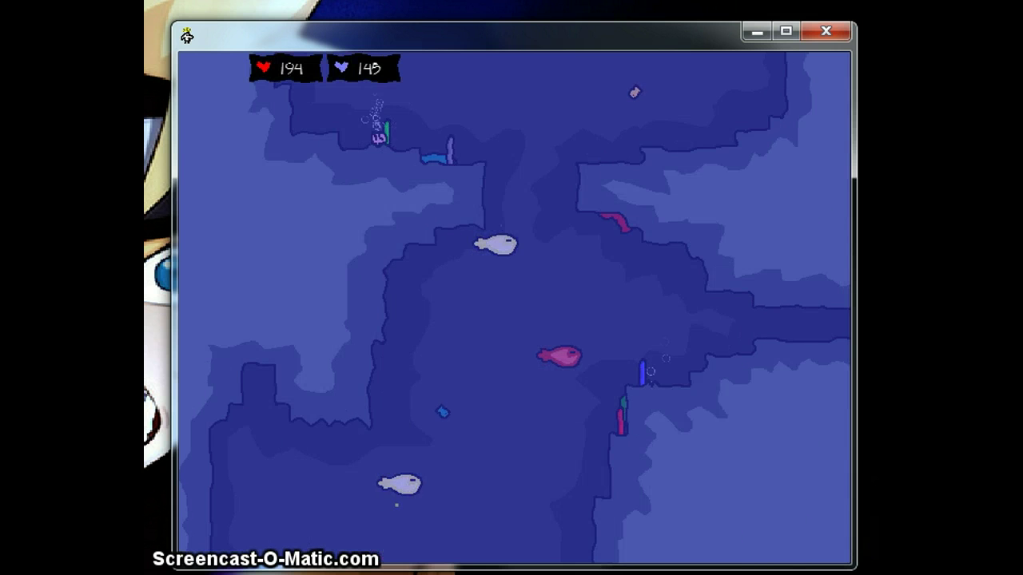
key(Up)
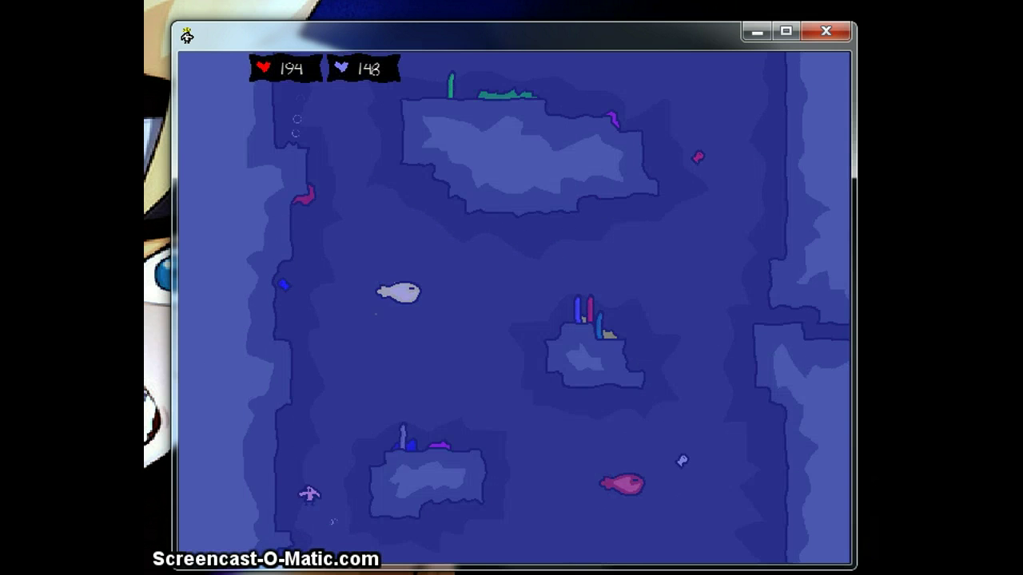
Circle the floating islands on the left side and climb the left wall toward the top.
key(Up)
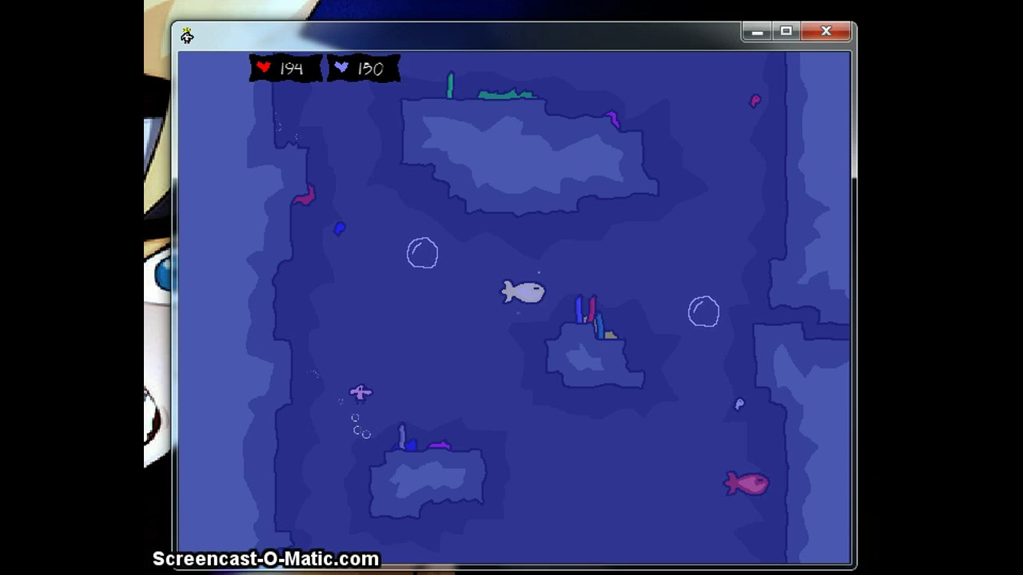
key(Up)
key(Up)
key(Left)
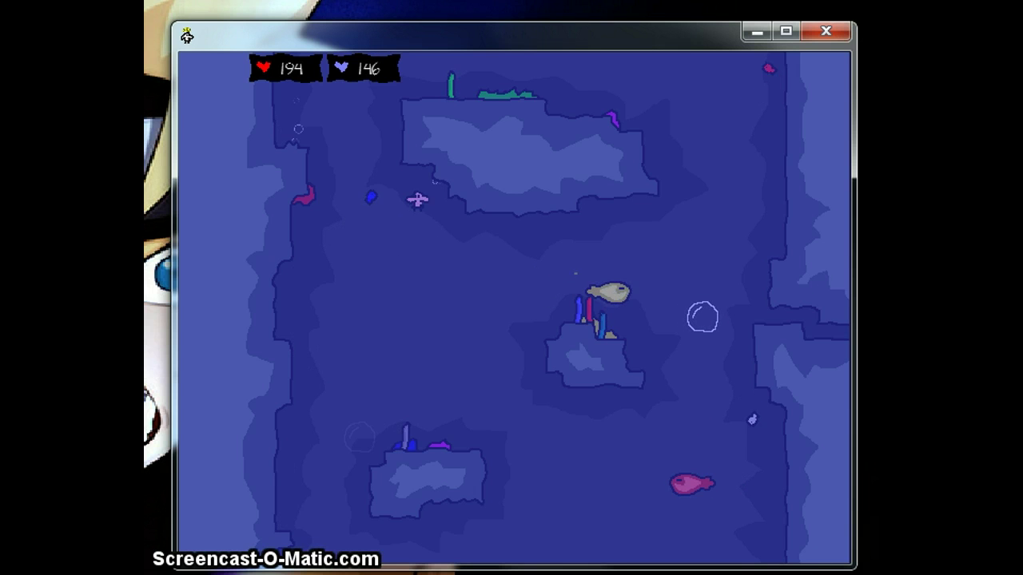
key(Down)
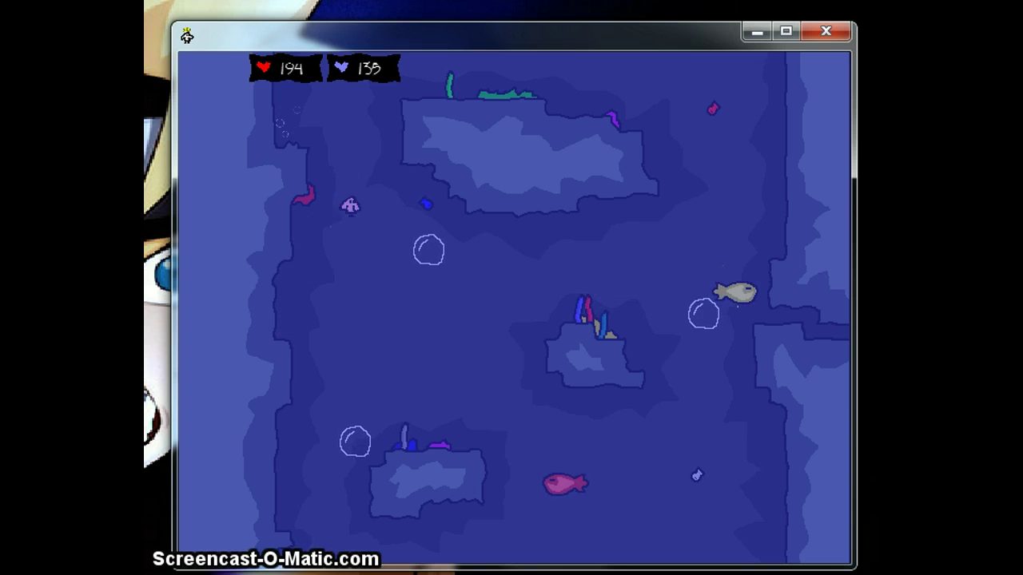
key(Down)
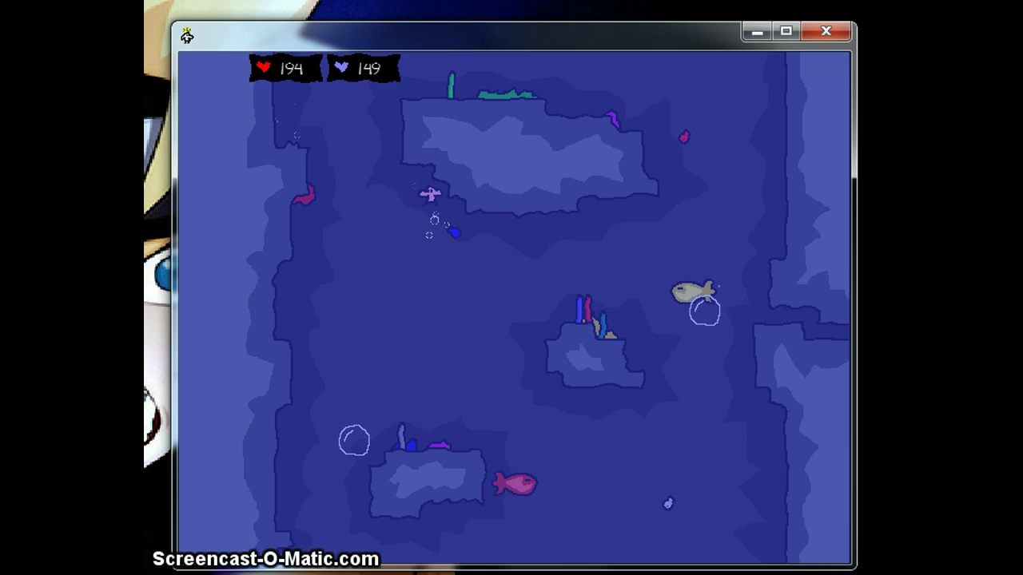
key(Left)
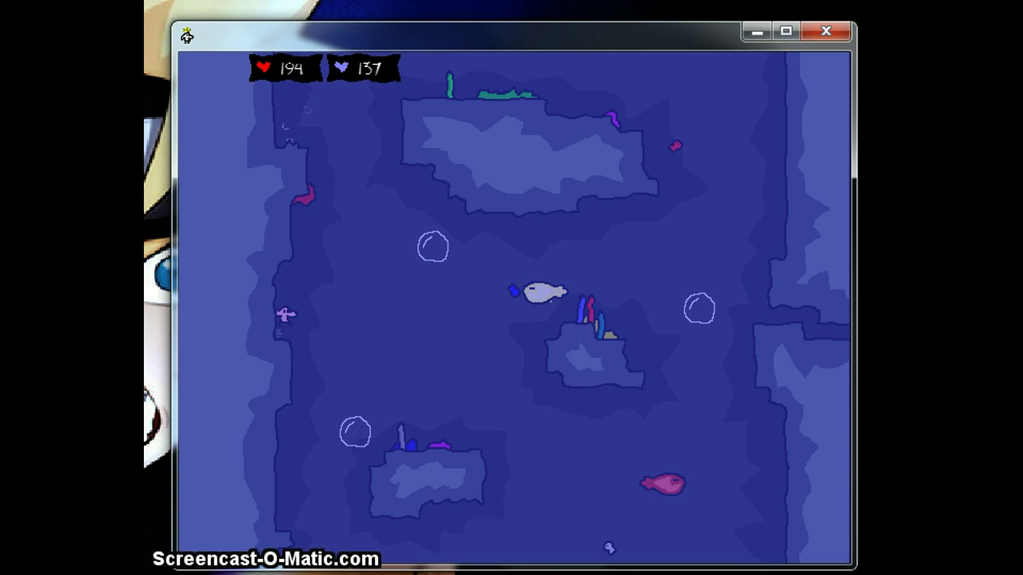
key(Up)
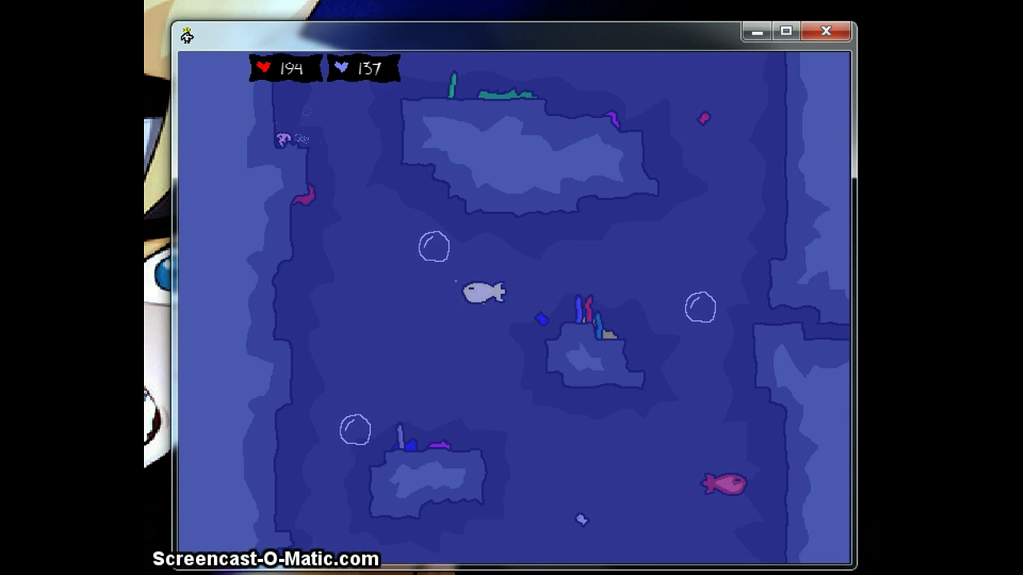